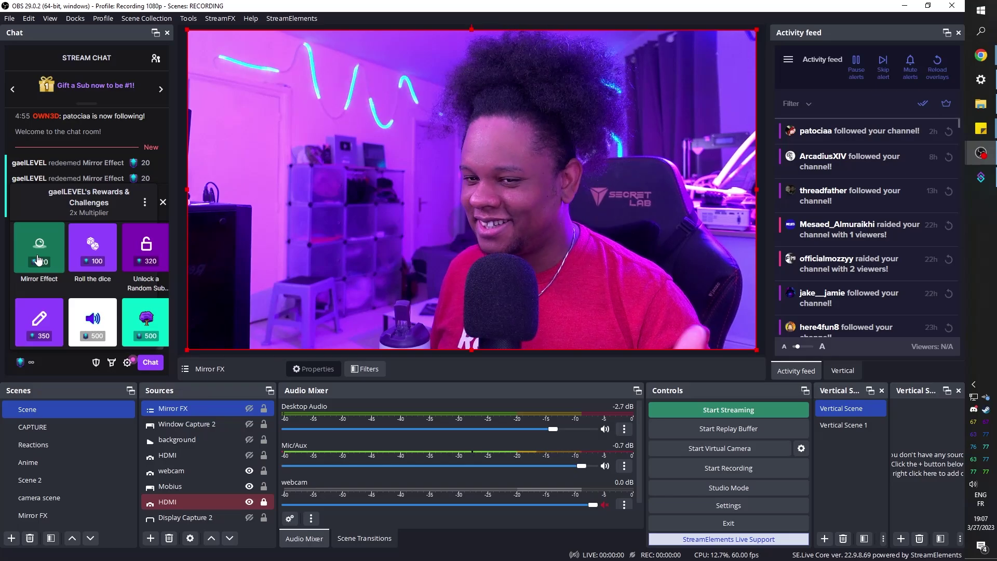
# Step: Redeem the Mirror Effect channel-point reward for 20 points to test the shatter effect
pyautogui.click(38, 259)
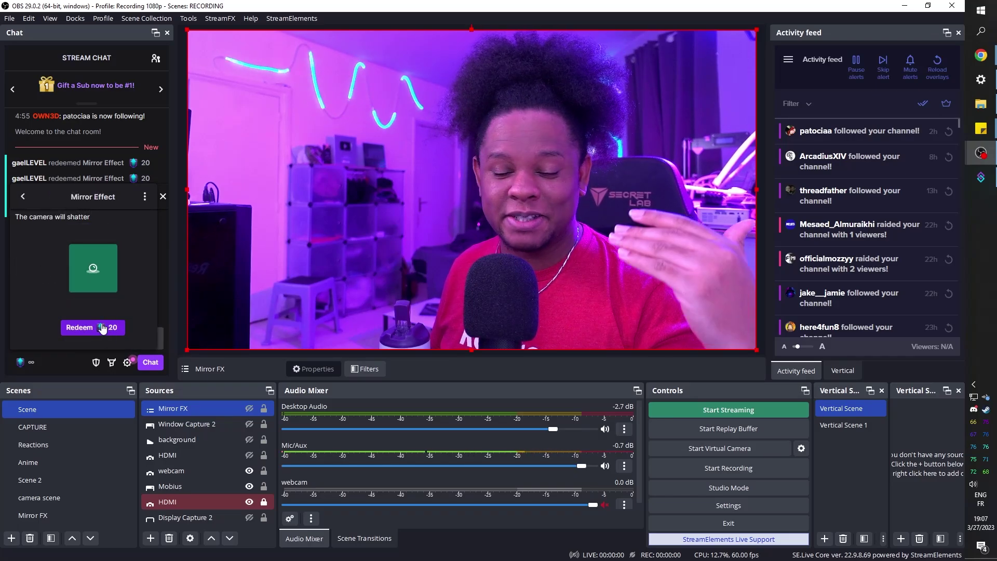
pyautogui.click(102, 327)
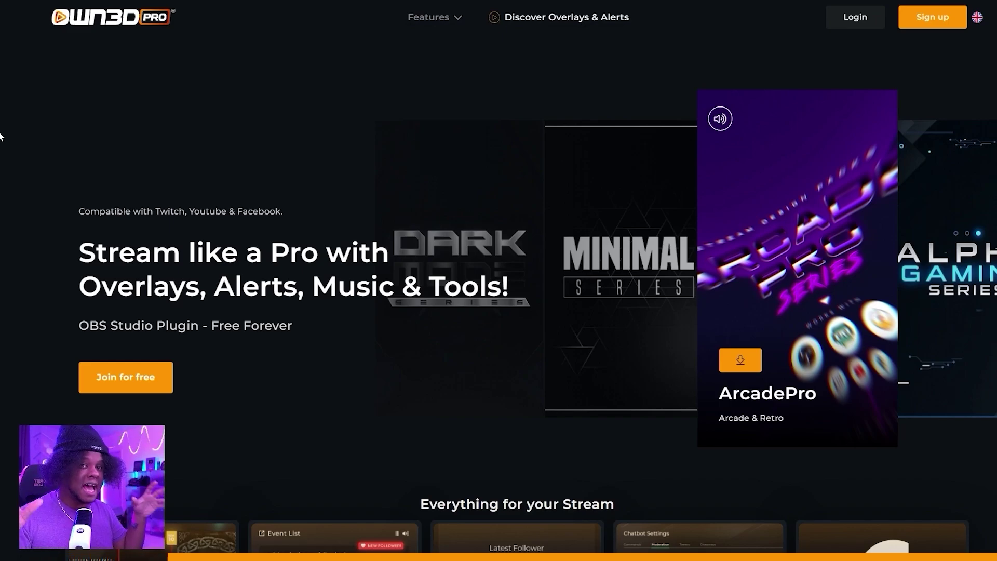
pyautogui.scroll(-10, 0, 136)
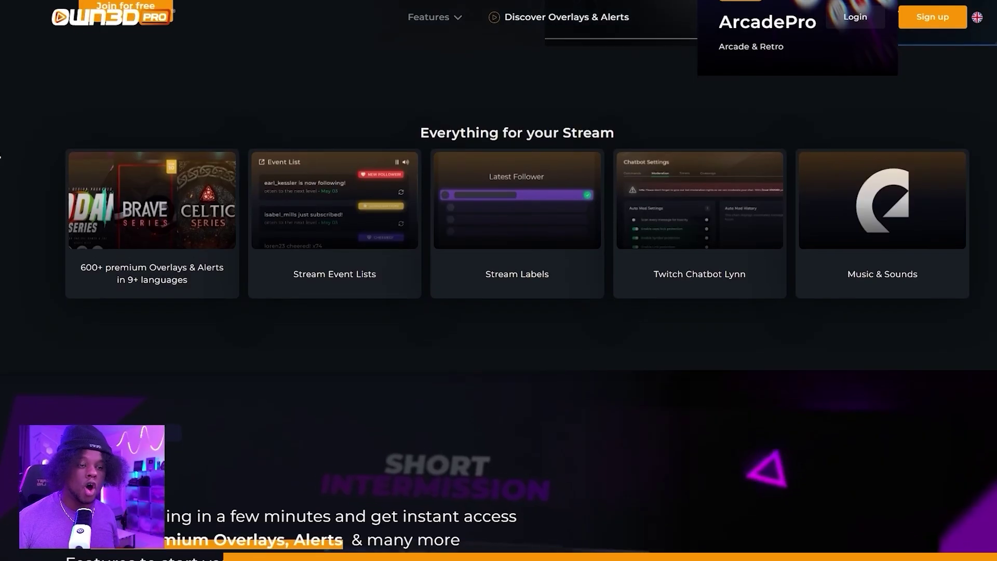
pyautogui.scroll(-3, 0, 156)
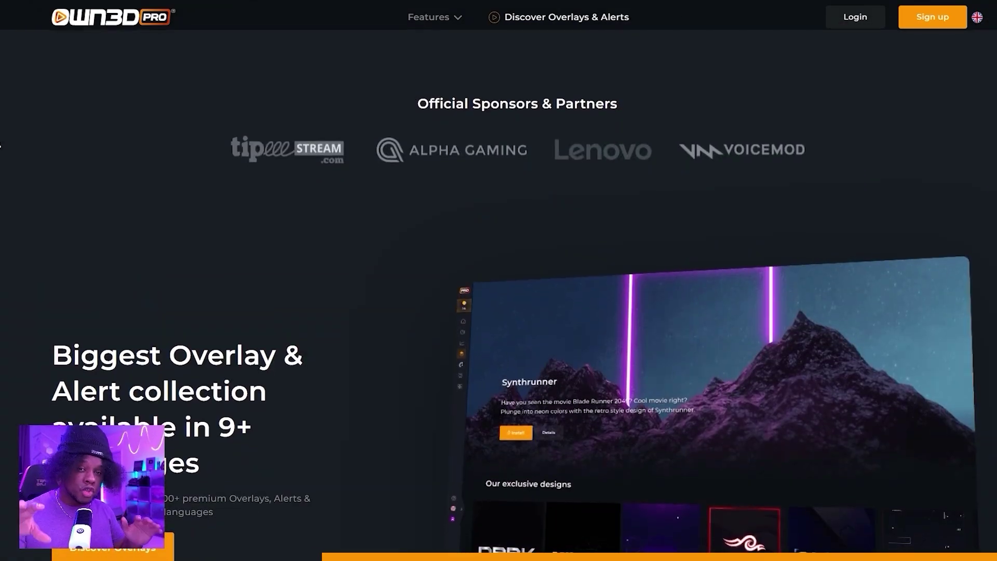
pyautogui.scroll(-2, 0, 146)
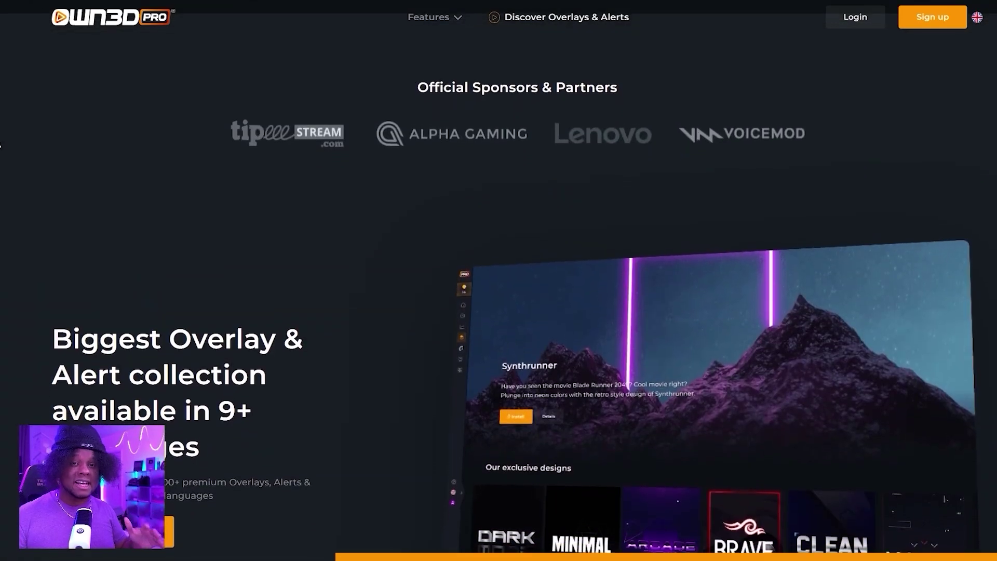
pyautogui.scroll(-2, 0, 145)
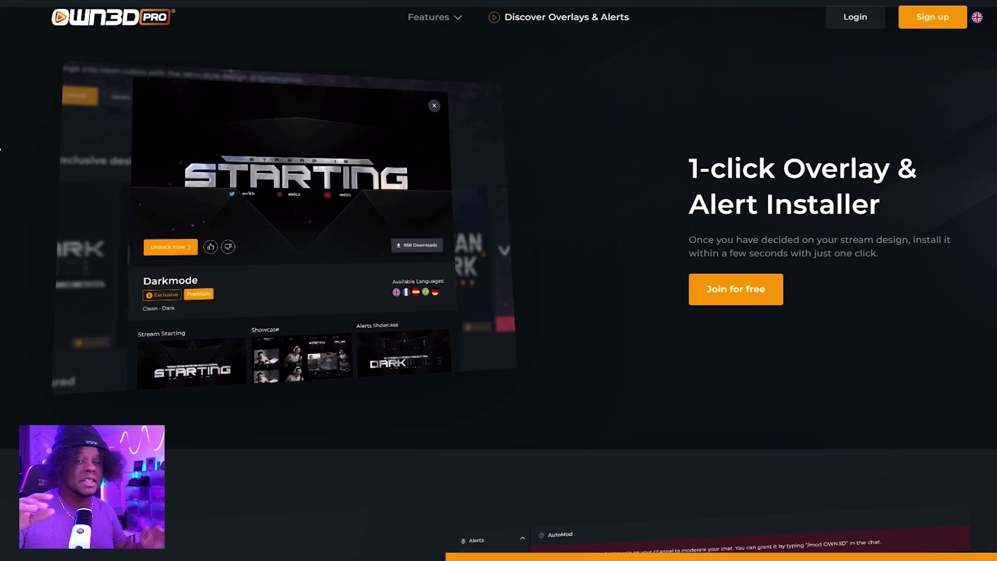
pyautogui.scroll(-2, 0, 148)
pyautogui.scroll(-5, 0, 149)
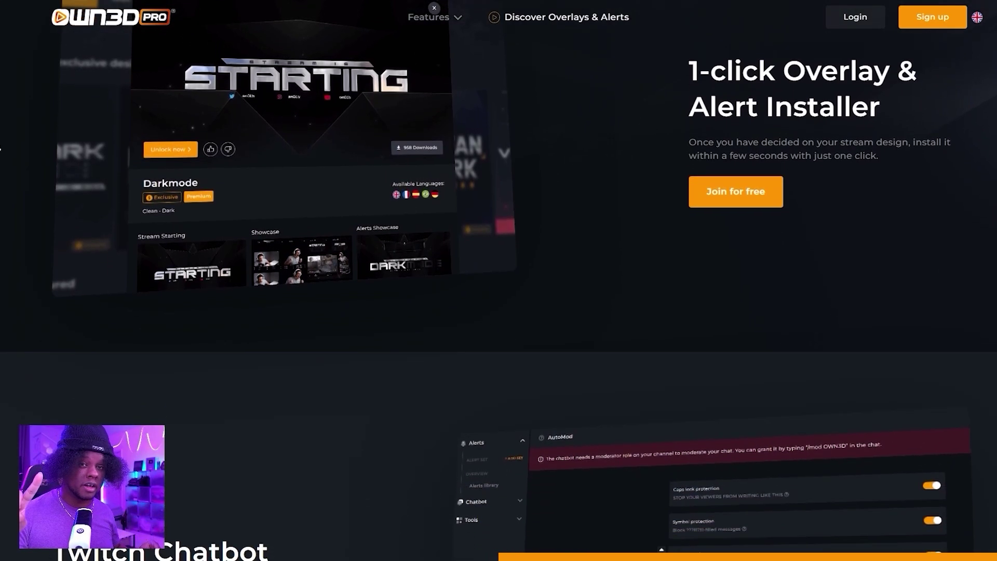
pyautogui.scroll(-2, 0, 149)
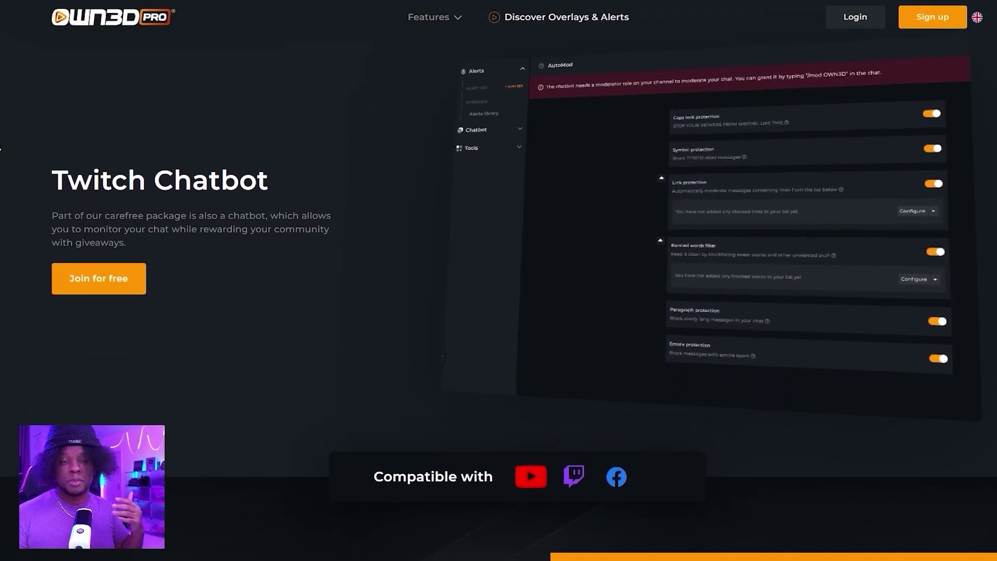
pyautogui.scroll(-1, 0, 149)
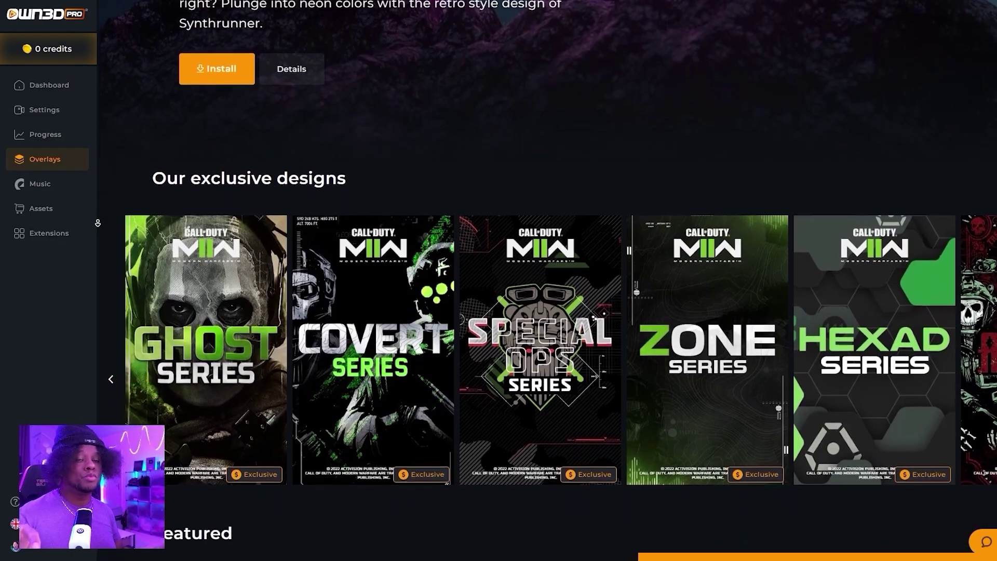
# Step: Scroll through the OWN3D Pro pages and go to the Progress stats page
pyautogui.scroll(-3, 97, 223)
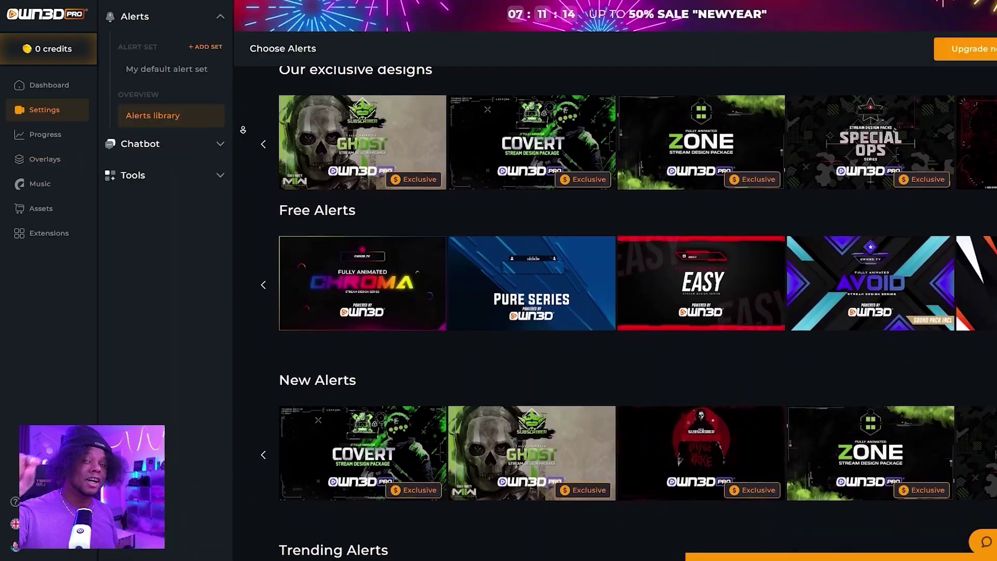
pyautogui.scroll(-1, 616, 312)
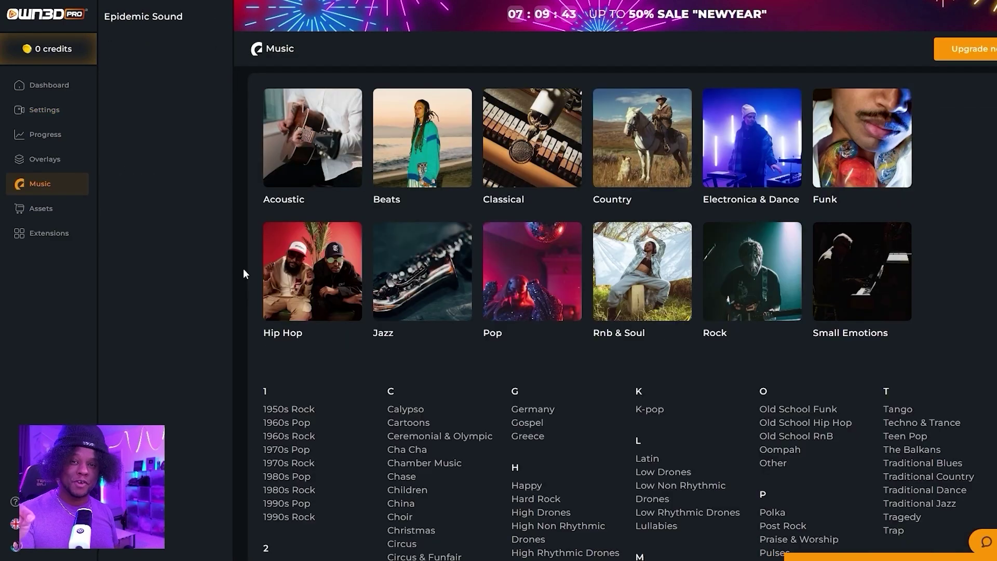
pyautogui.click(35, 136)
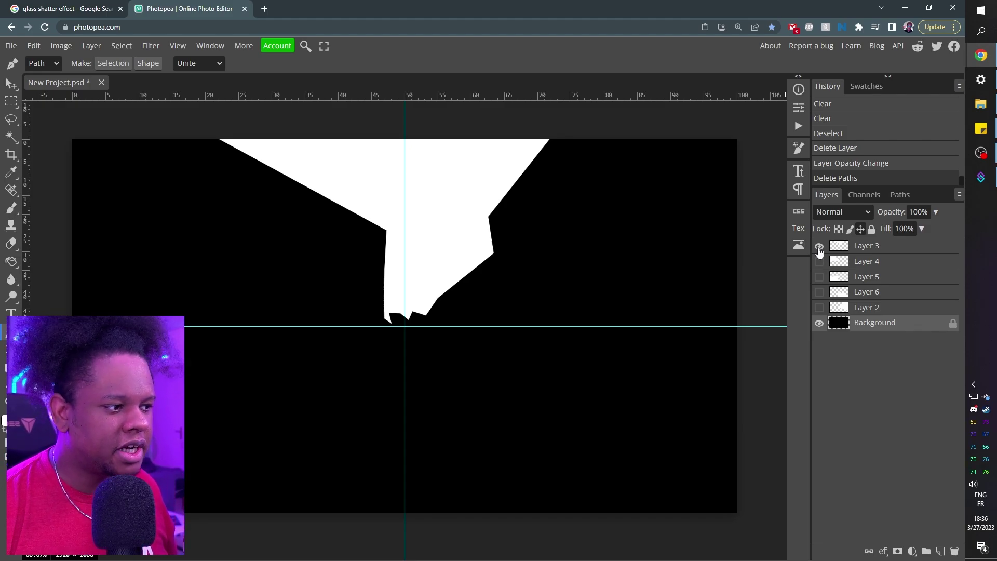
# Step: Toggle shard Layers 2–6 on and off to preview each shard
pyautogui.click(819, 246)
pyautogui.click(819, 261)
pyautogui.click(819, 262)
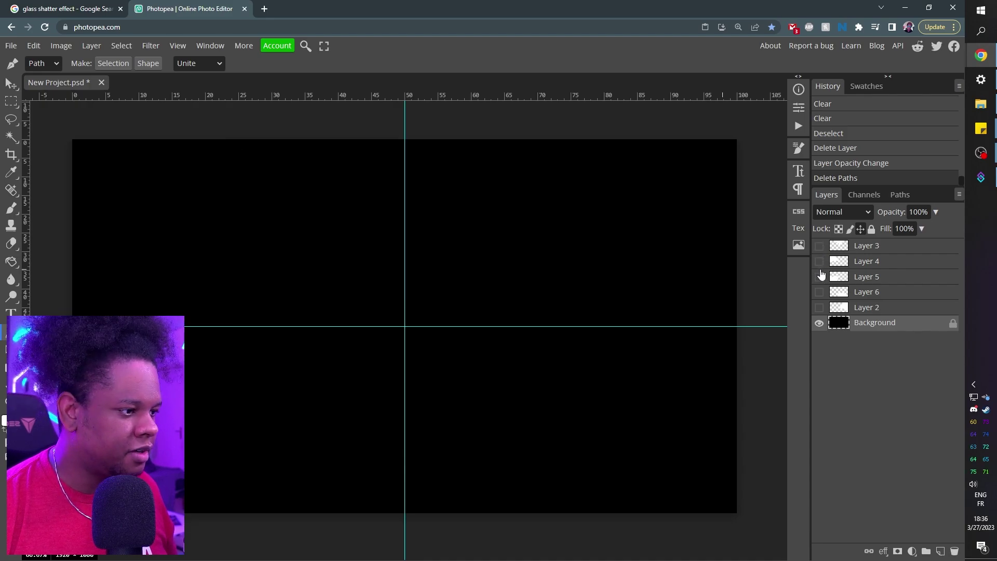
pyautogui.click(819, 277)
pyautogui.click(819, 292)
pyautogui.click(820, 307)
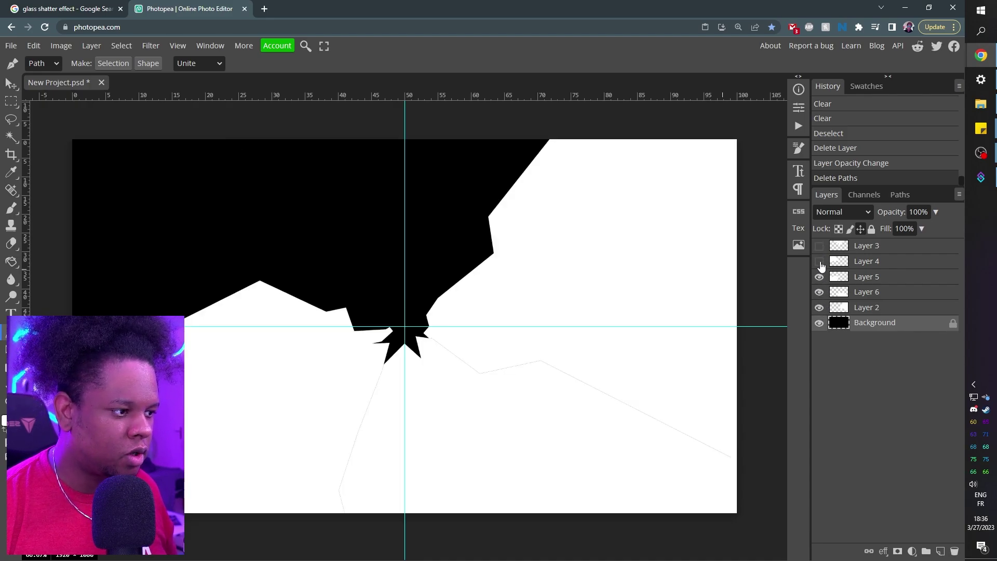
pyautogui.click(819, 261)
pyautogui.click(819, 246)
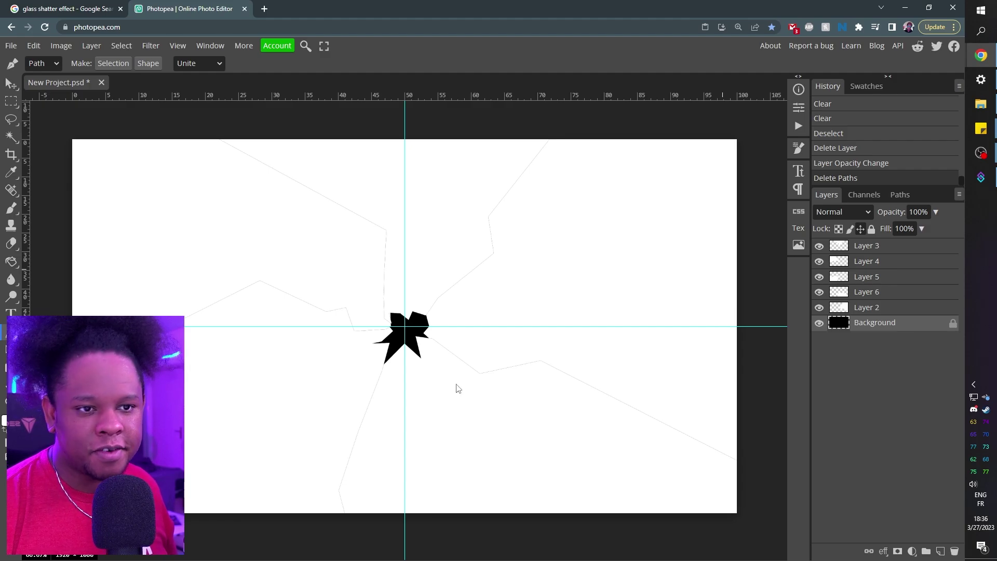
# Step: Hide all shard Layers 2–6 and add a new empty layer
pyautogui.click(819, 246)
pyautogui.click(818, 261)
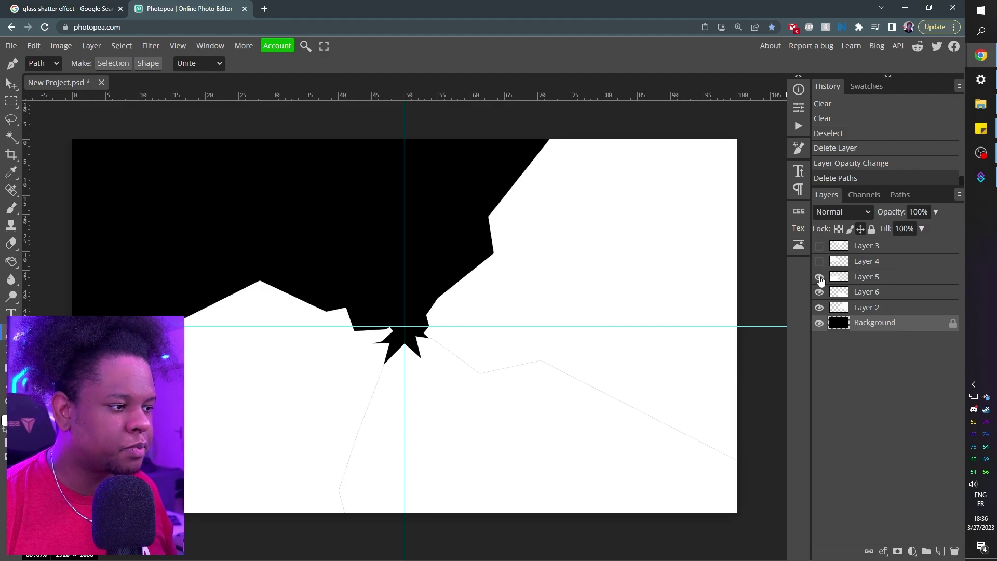
pyautogui.click(818, 277)
pyautogui.click(819, 292)
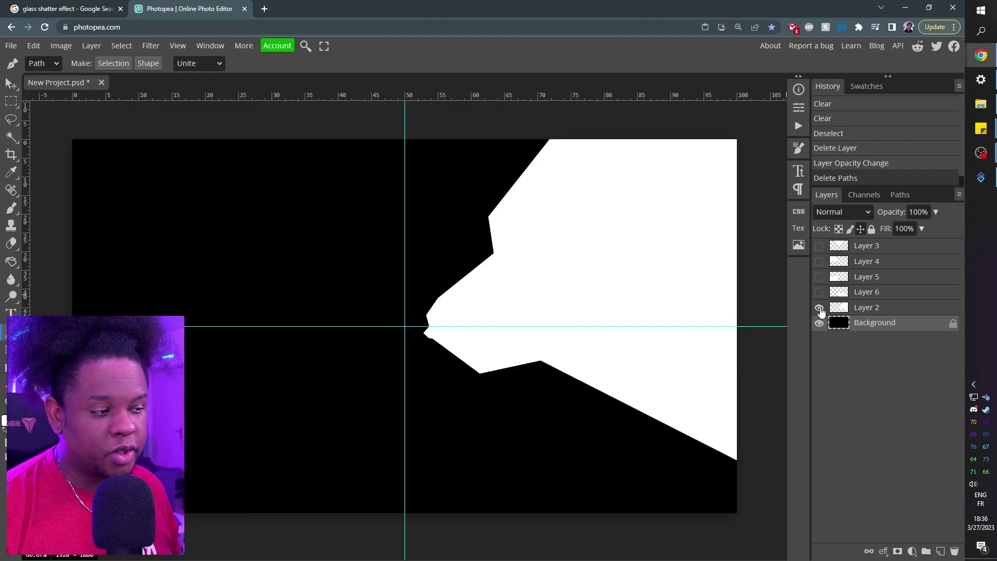
pyautogui.click(819, 308)
pyautogui.click(942, 551)
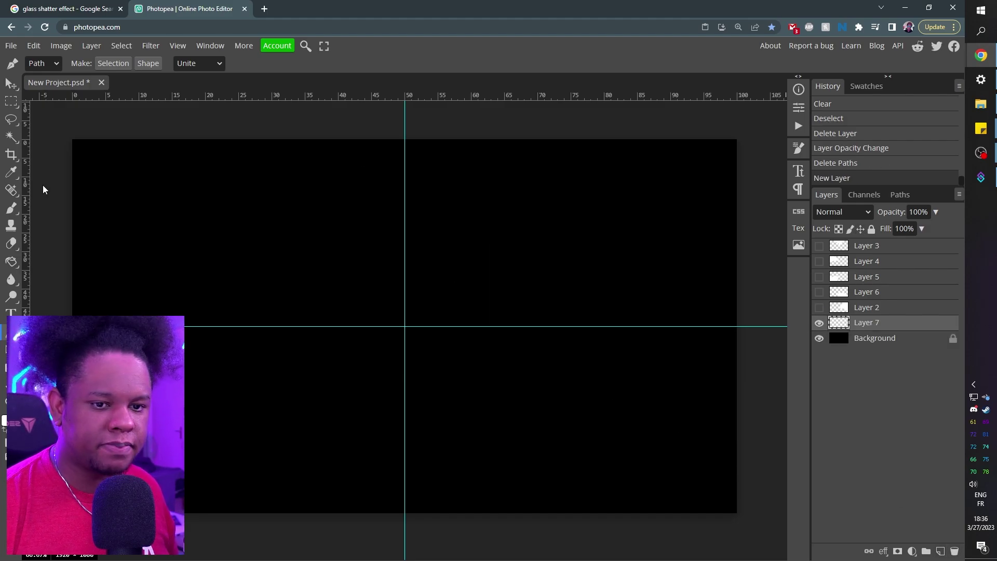
# Step: Fill Layer 7 white, then draw a closed jagged Pen path and make it a selection
pyautogui.click(10, 262)
pyautogui.click(388, 248)
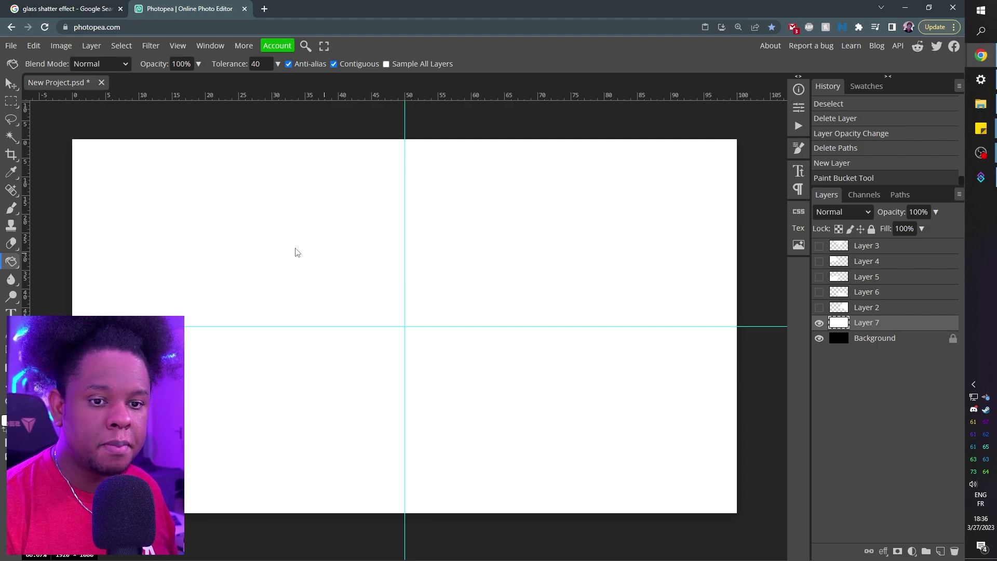
pyautogui.press('p')
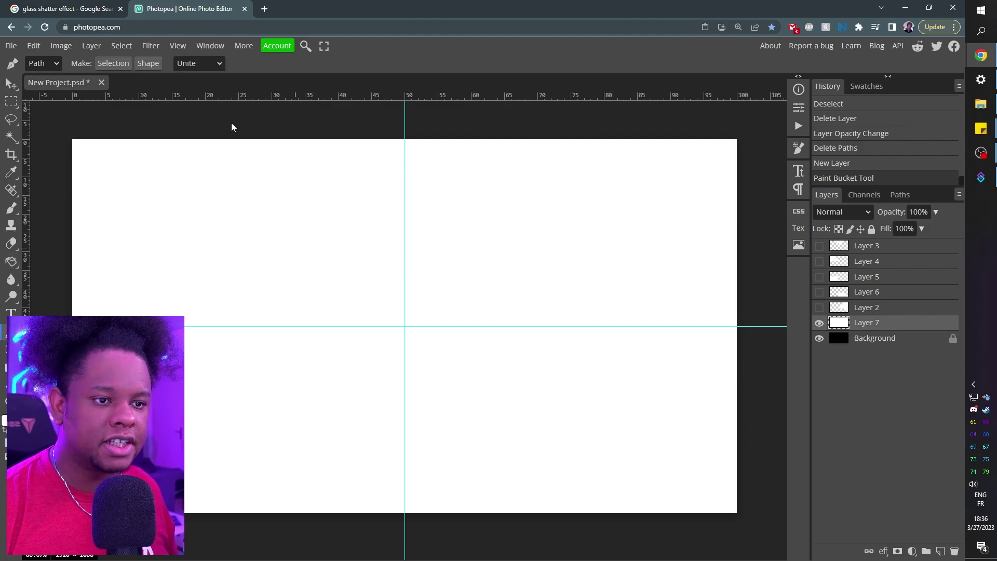
pyautogui.click(293, 239)
pyautogui.click(345, 266)
pyautogui.click(318, 284)
pyautogui.click(355, 304)
pyautogui.moveTo(386, 326); pyautogui.dragTo(386, 334)
pyautogui.click(405, 313)
pyautogui.click(231, 123)
pyautogui.click(103, 63)
pyautogui.click(156, 196)
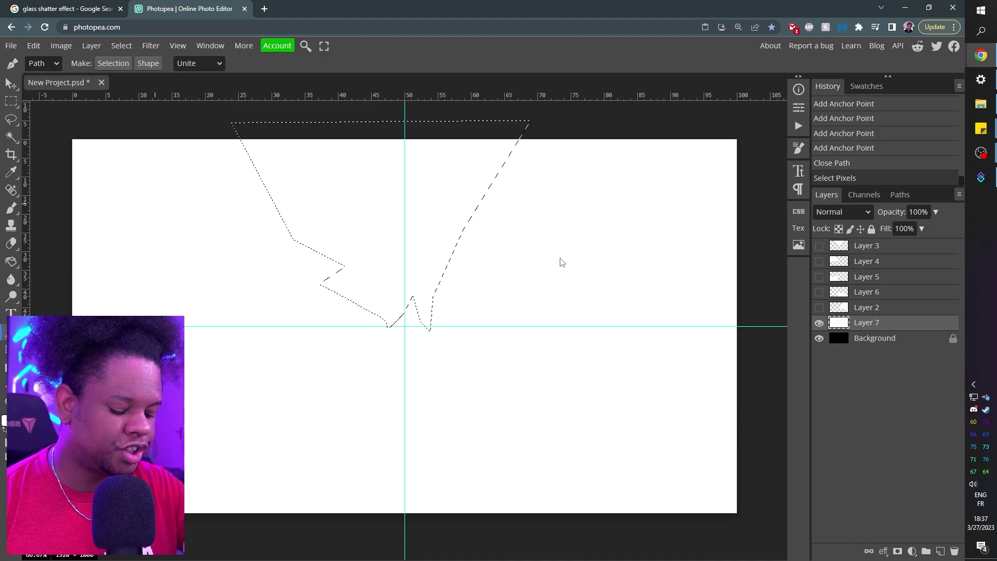
# Step: Cut the selected shard onto Layer 8 and check it by toggling layer visibility
pyautogui.hotkey('ctrl', 'shift', 'j')
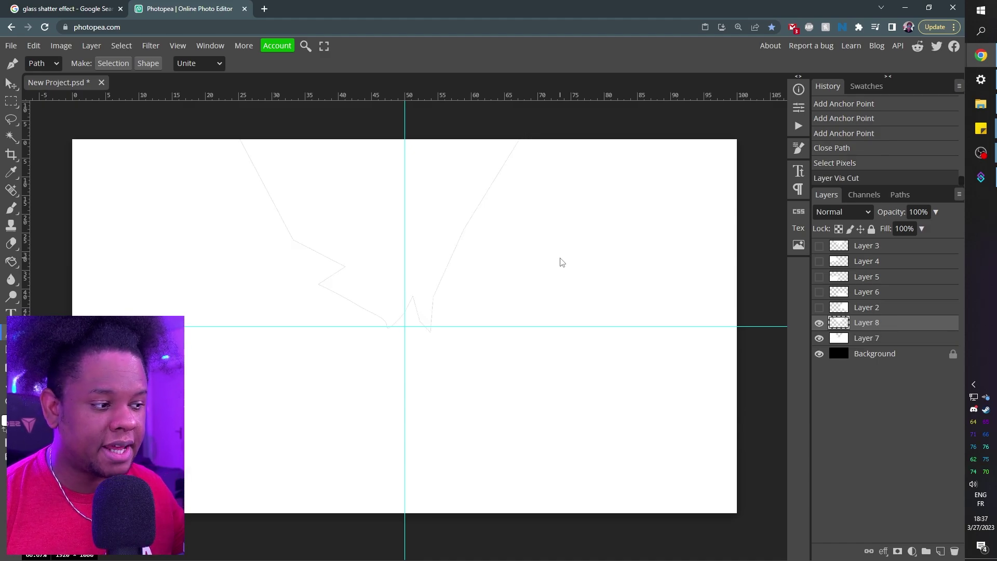
pyautogui.click(819, 323)
pyautogui.click(819, 323)
pyautogui.click(819, 338)
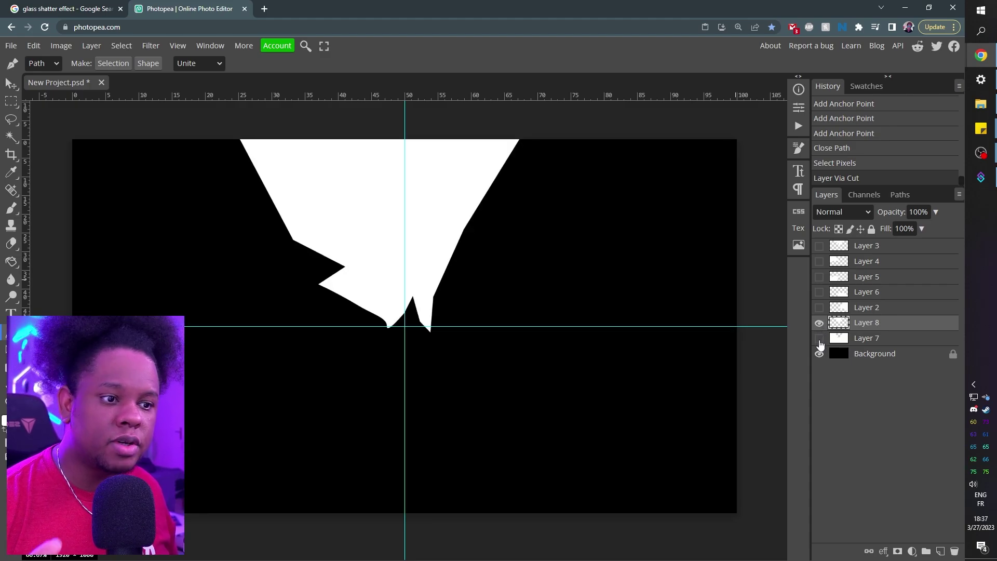
pyautogui.click(819, 338)
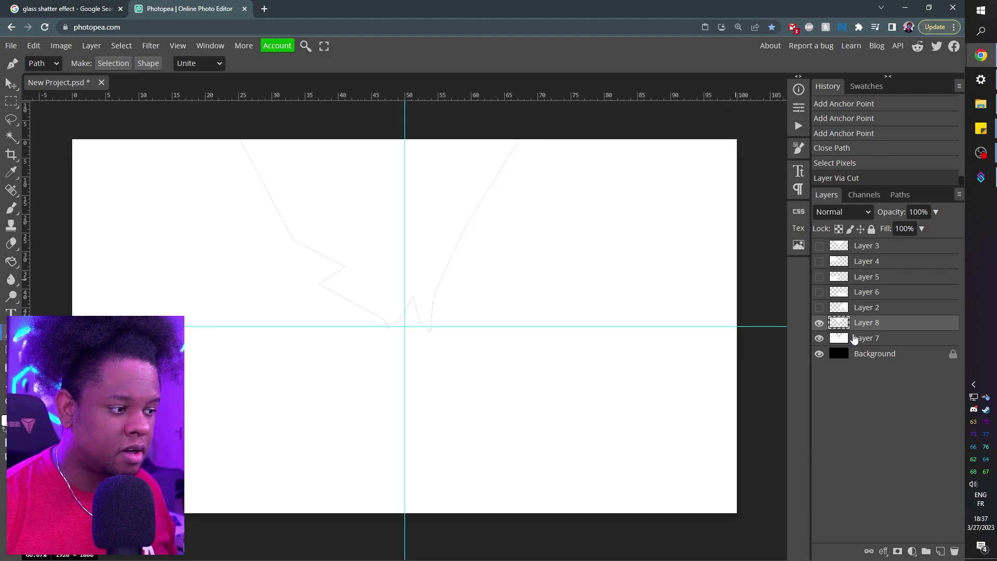
pyautogui.click(854, 341)
pyautogui.click(819, 324)
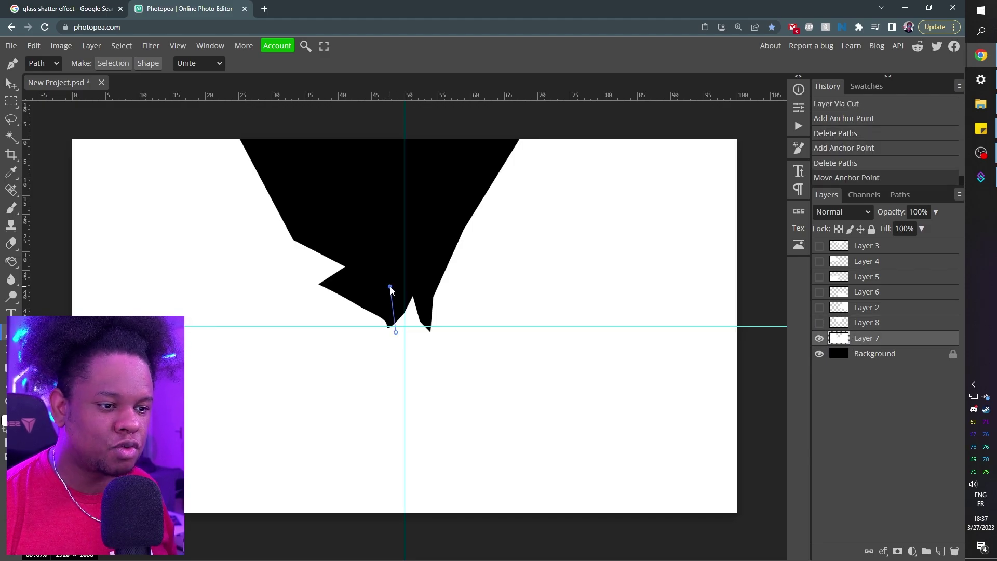
# Step: Outline the next left-side shard, cut it onto Layer 9, and show it alone
pyautogui.click(265, 117)
pyautogui.click(49, 124)
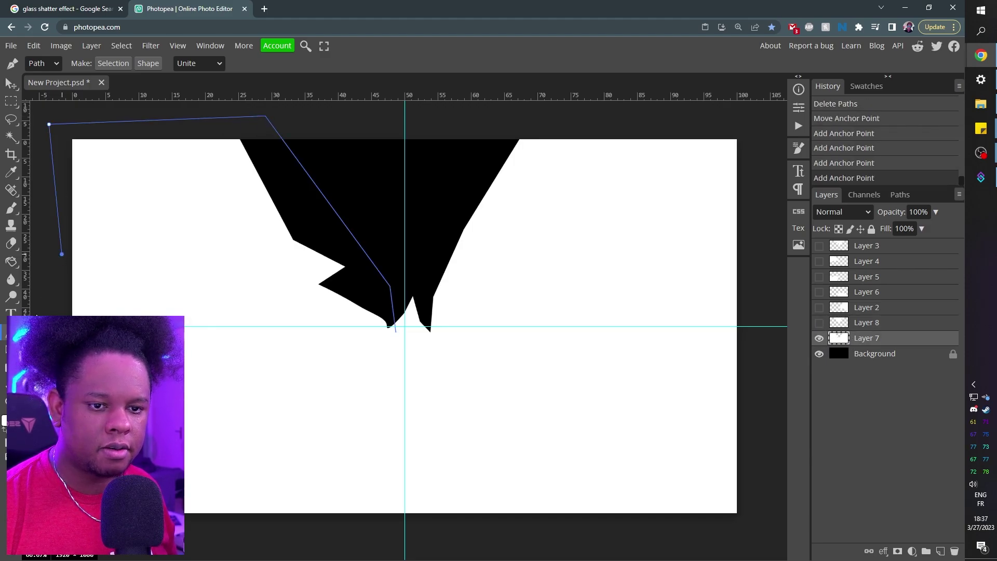
pyautogui.click(57, 339)
pyautogui.click(274, 393)
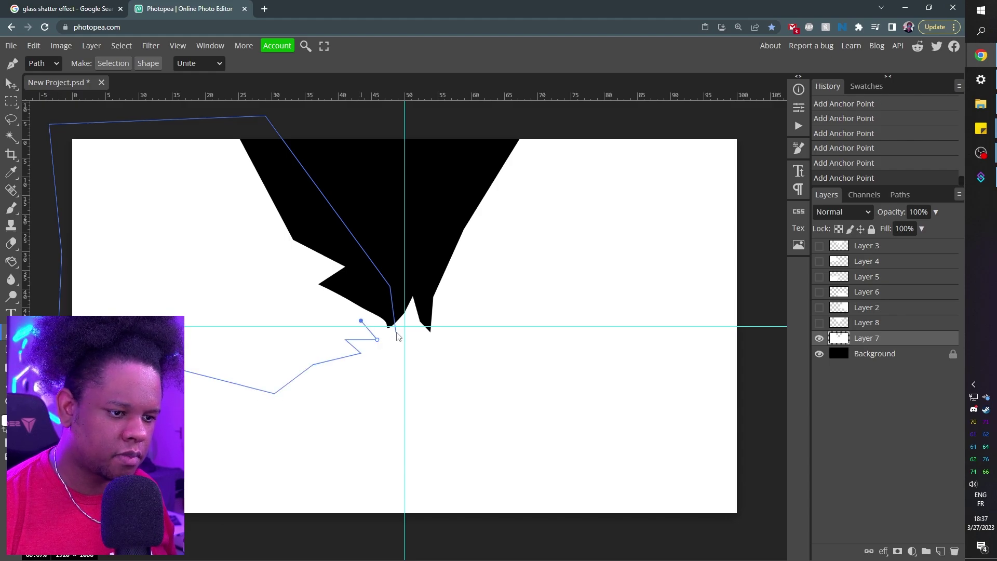
pyautogui.click(107, 65)
pyautogui.hotkey('ctrl', 'shift', 'j')
pyautogui.click(819, 340)
pyautogui.click(820, 340)
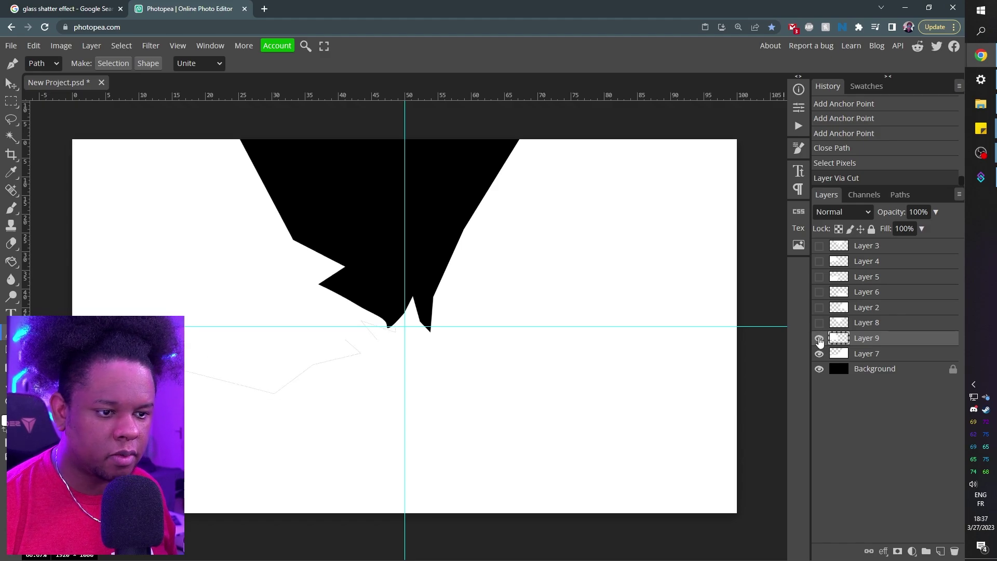
pyautogui.click(817, 342)
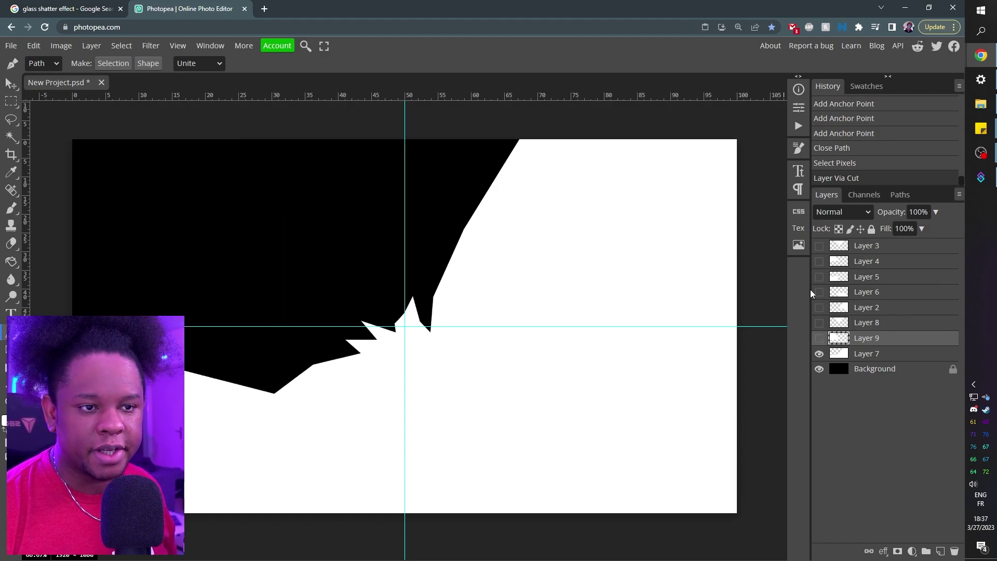
pyautogui.click(819, 338)
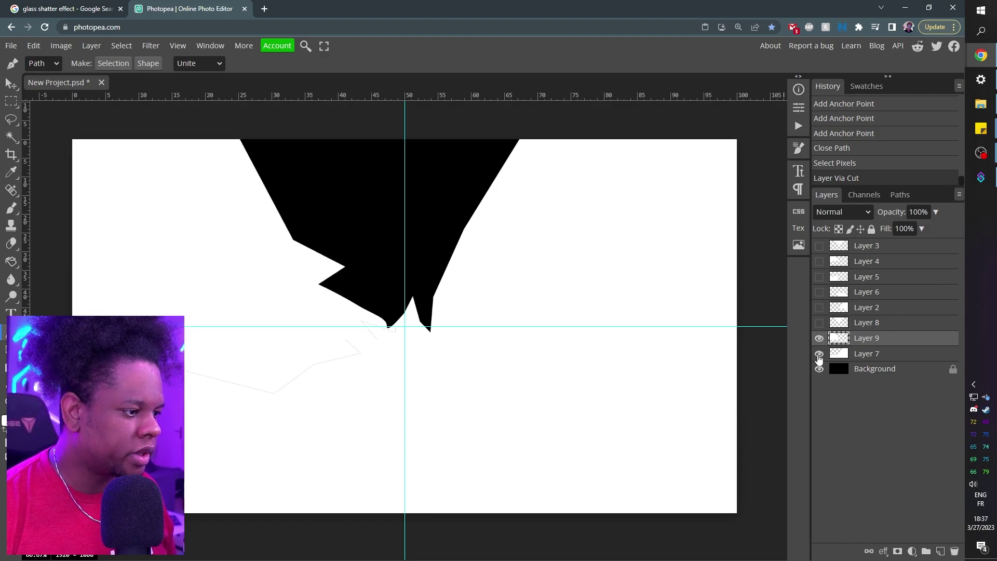
# Step: Export the Layer 9 shard alone as a PNG mask, then hide Layer 9
pyautogui.click(819, 353)
pyautogui.click(11, 47)
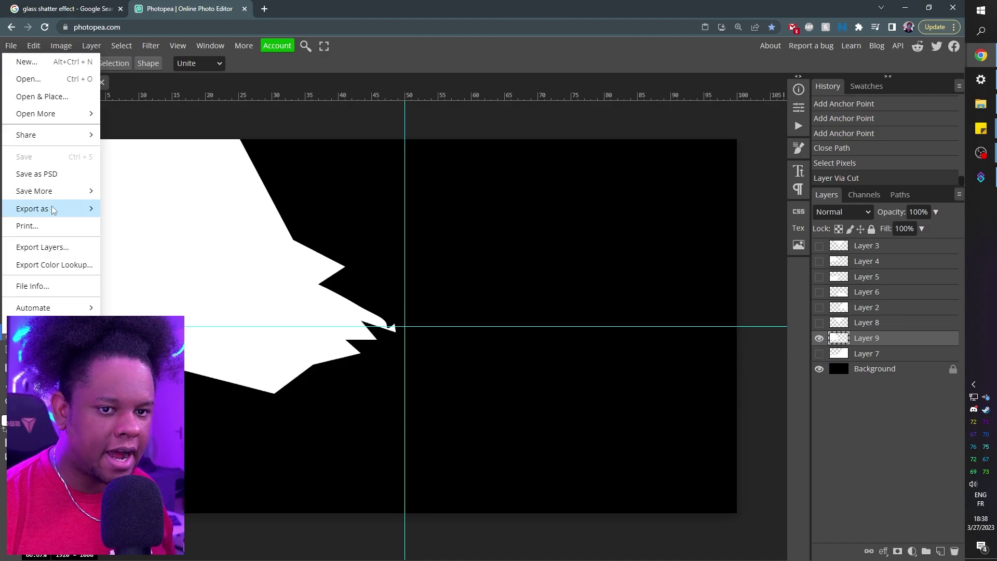
pyautogui.moveTo(78, 208)
pyautogui.click(145, 213)
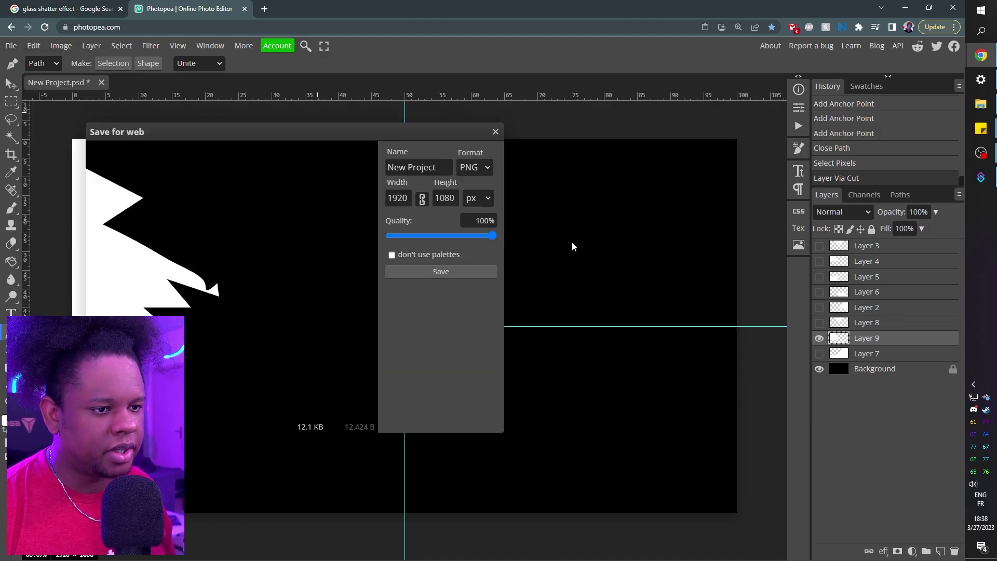
pyautogui.click(468, 270)
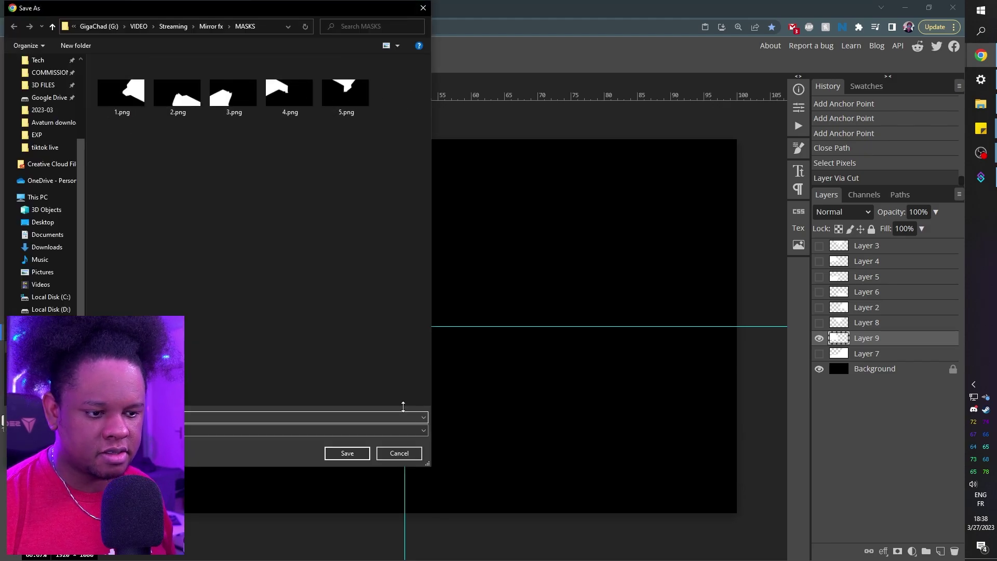
pyautogui.click(414, 456)
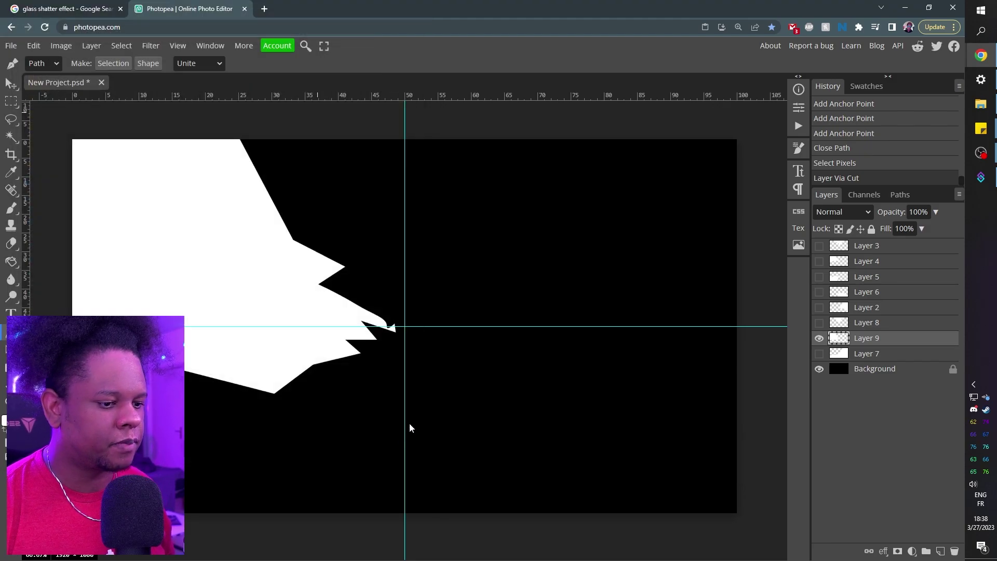
pyautogui.click(817, 339)
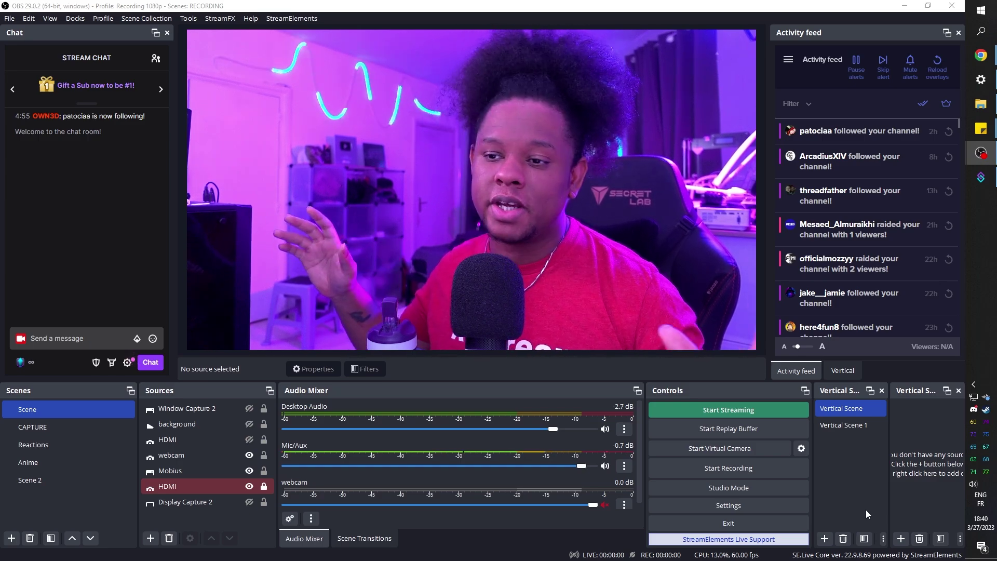
# Step: Add a scene named 'camera scene' and put the existing HDMI video capture source in it
pyautogui.click(11, 537)
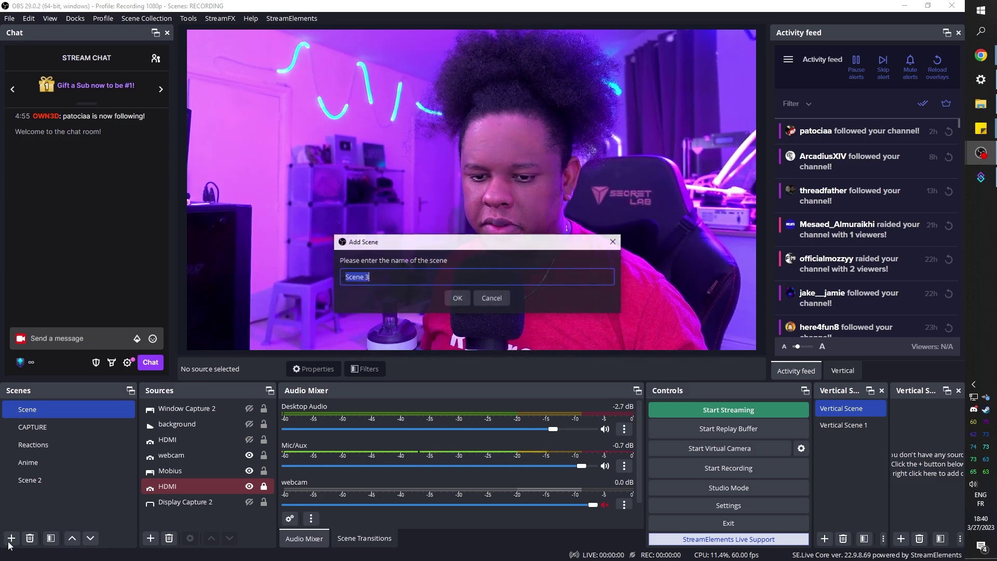
pyautogui.write('camera scene')
pyautogui.click(451, 299)
pyautogui.click(151, 538)
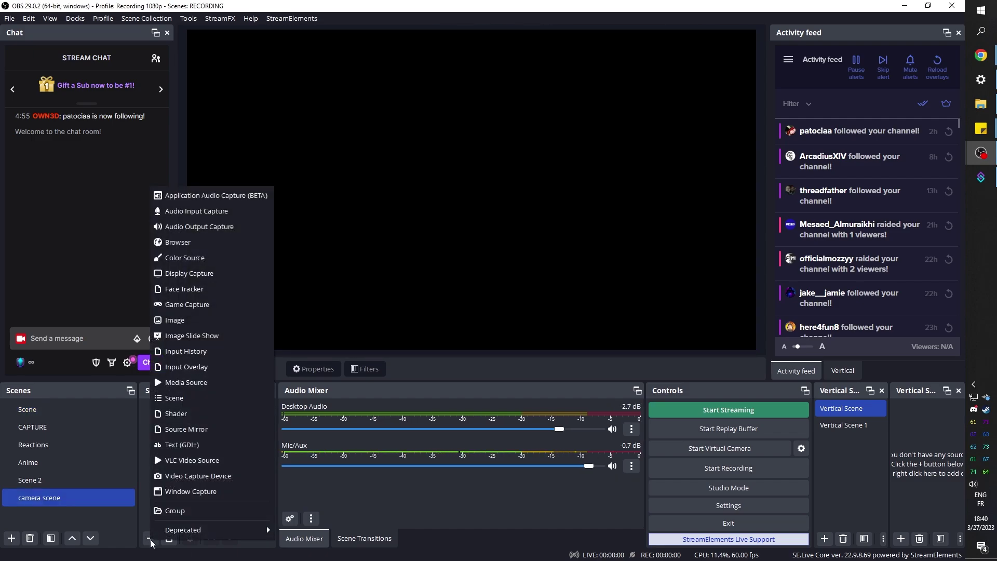
pyautogui.click(189, 476)
pyautogui.click(395, 247)
pyautogui.click(407, 266)
pyautogui.click(503, 349)
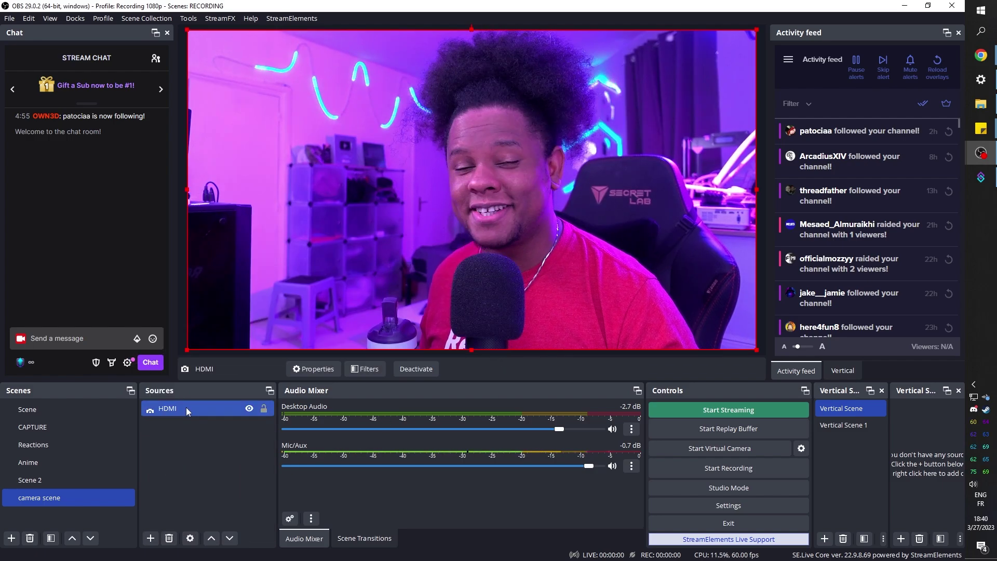
# Step: Create a 'Mirror FX' scene and add the existing camera scene to it as a source
pyautogui.click(12, 537)
pyautogui.write('Mirror FX')
pyautogui.press('Return')
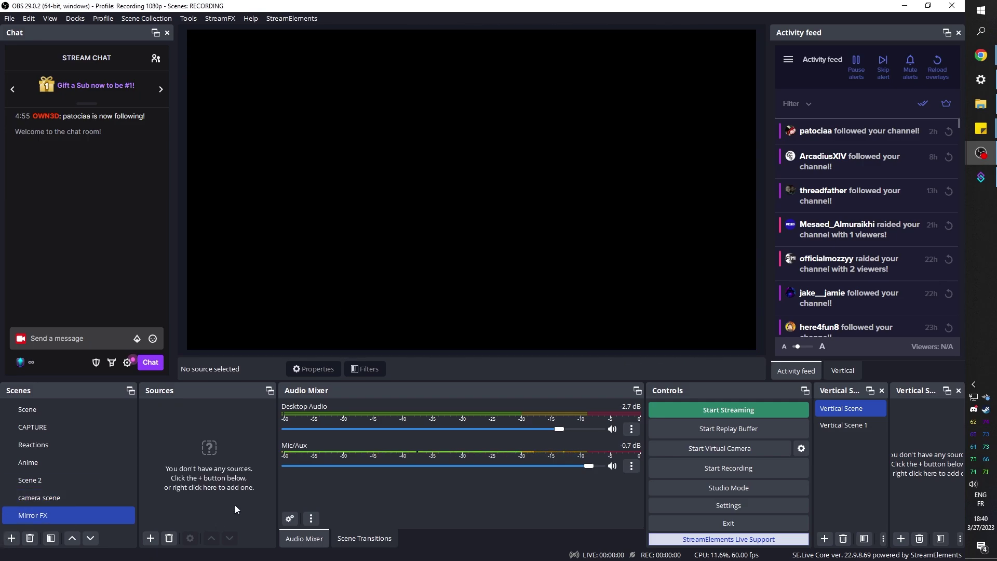
pyautogui.click(147, 541)
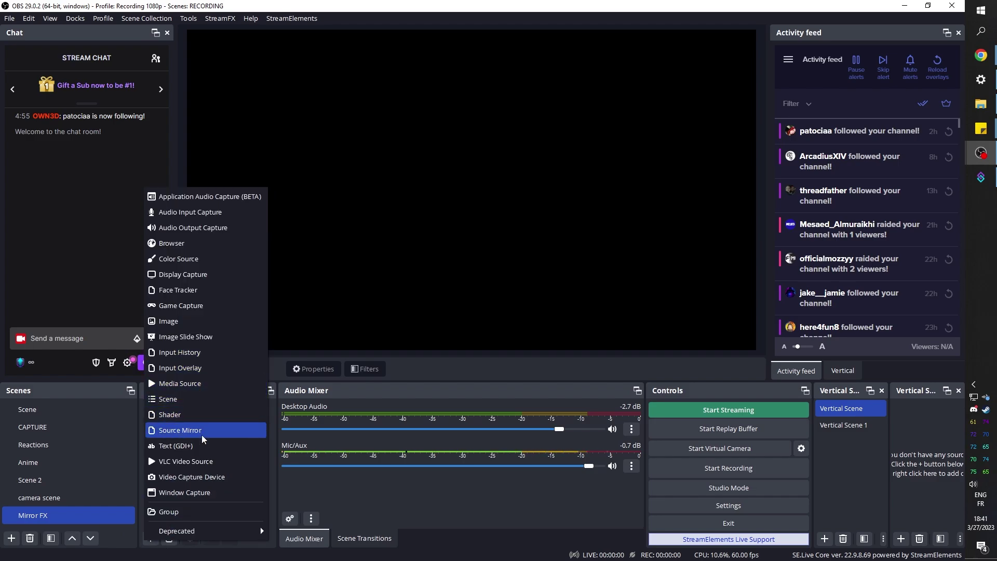
pyautogui.click(188, 401)
pyautogui.click(425, 283)
pyautogui.click(508, 347)
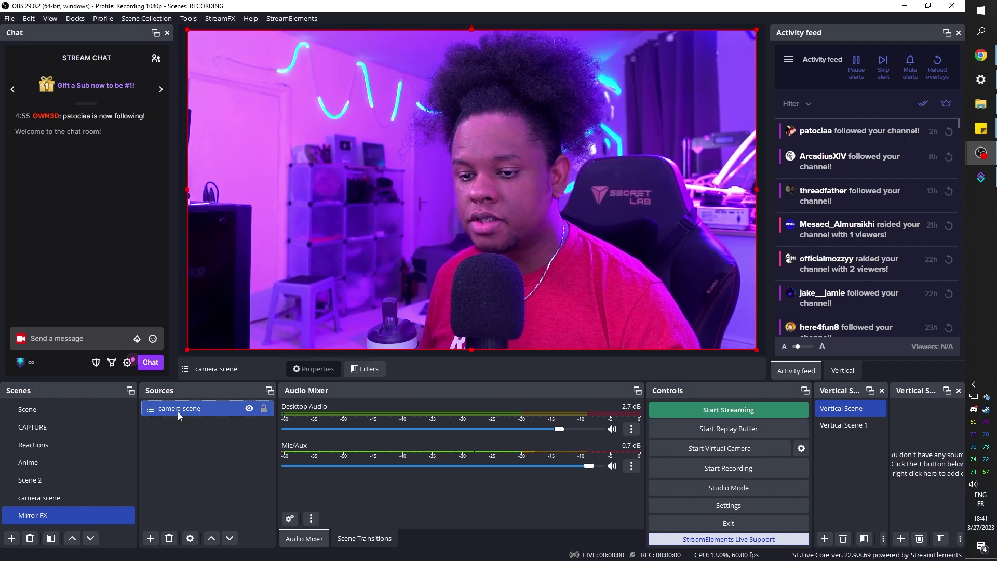
# Step: Group the camera scene source into a group named '1'
pyautogui.rightClick(178, 412)
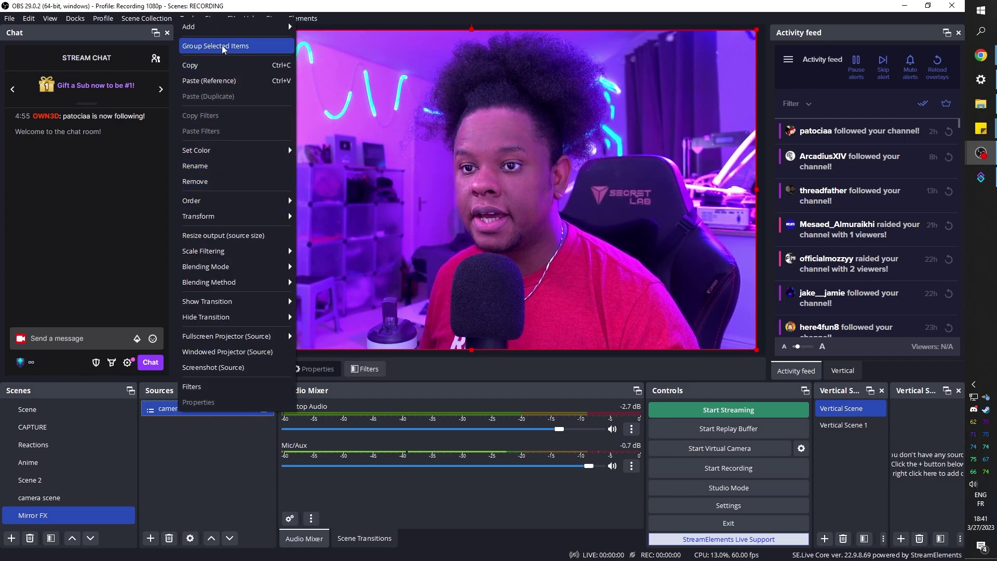
pyautogui.click(224, 48)
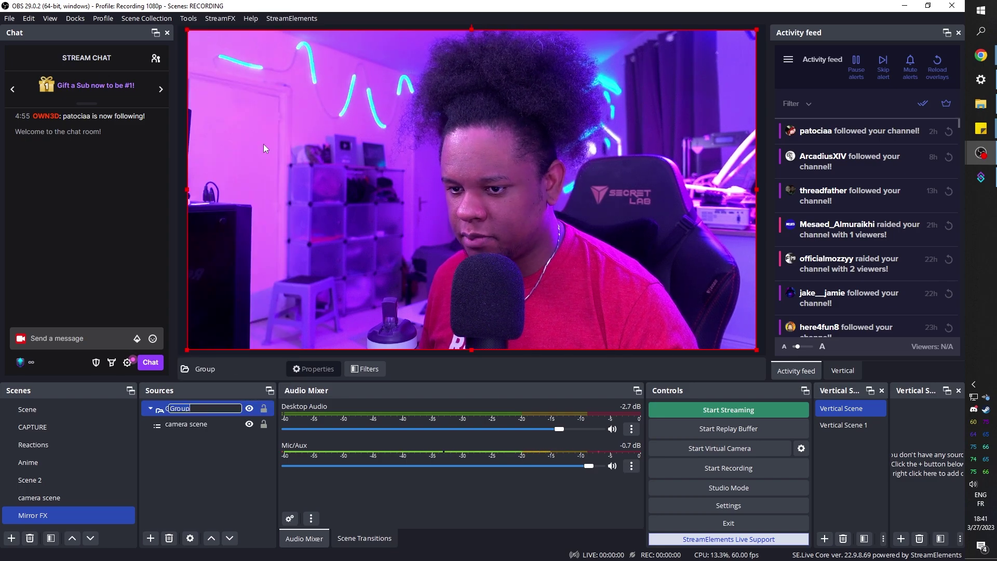
pyautogui.write('1')
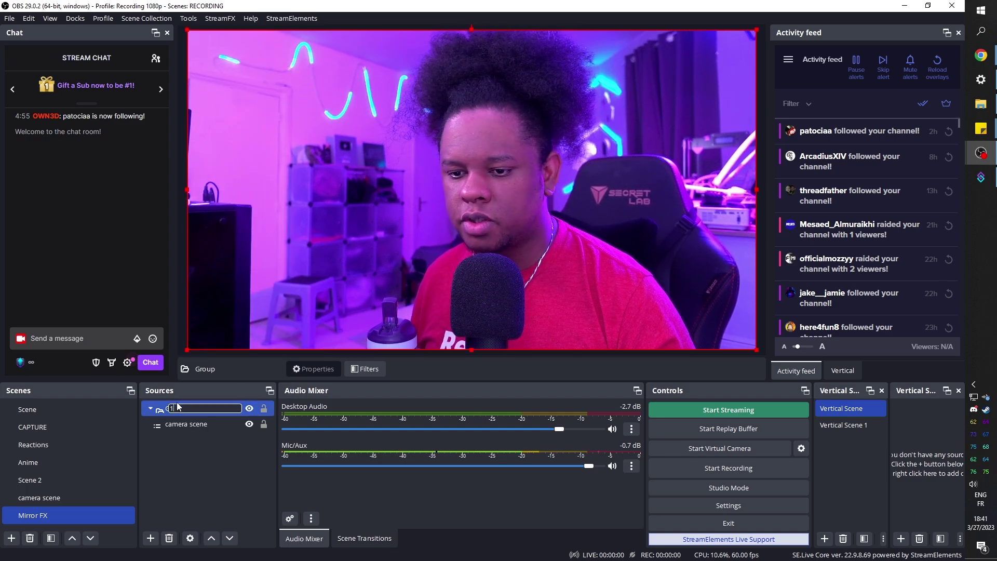
pyautogui.press('Return')
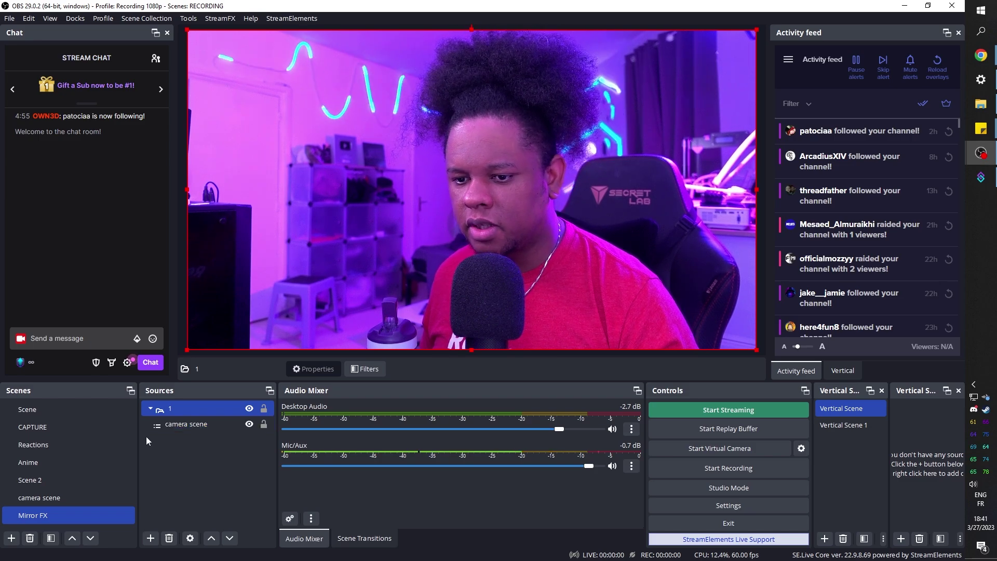
# Step: Copy group 1 and paste four duplicates into the Mirror FX sources
pyautogui.rightClick(189, 409)
pyautogui.click(191, 440)
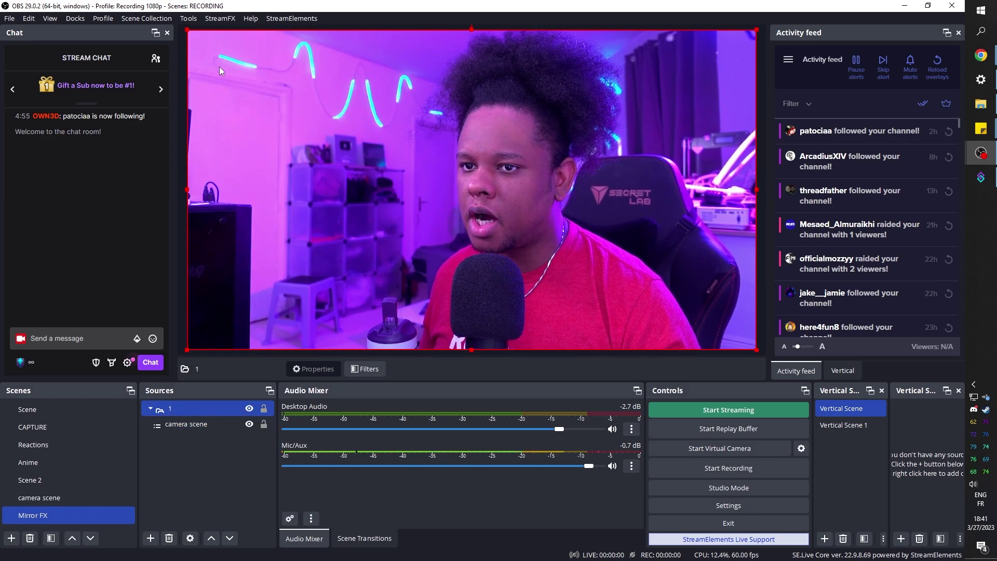
pyautogui.click(192, 441)
pyautogui.rightClick(192, 440)
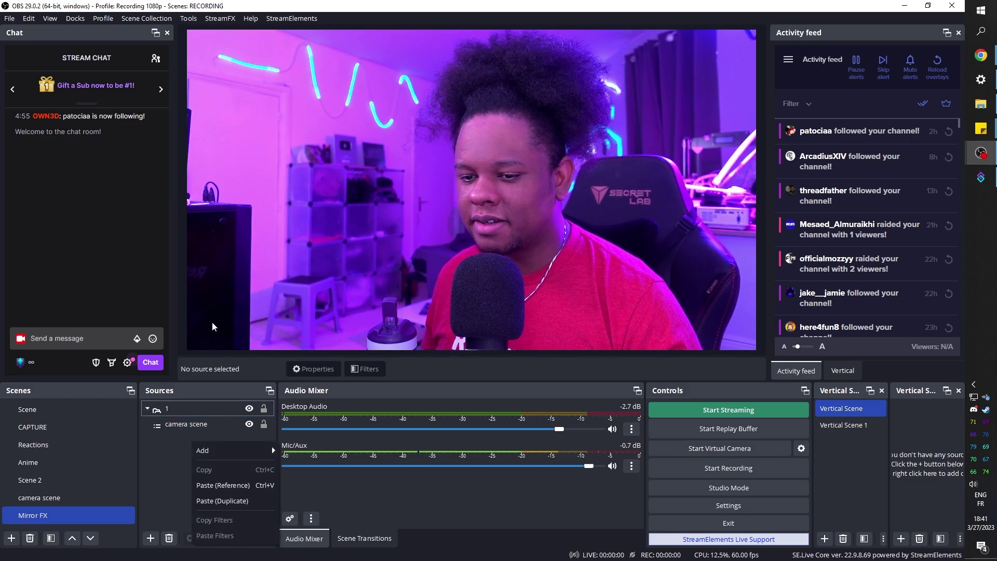
pyautogui.click(235, 501)
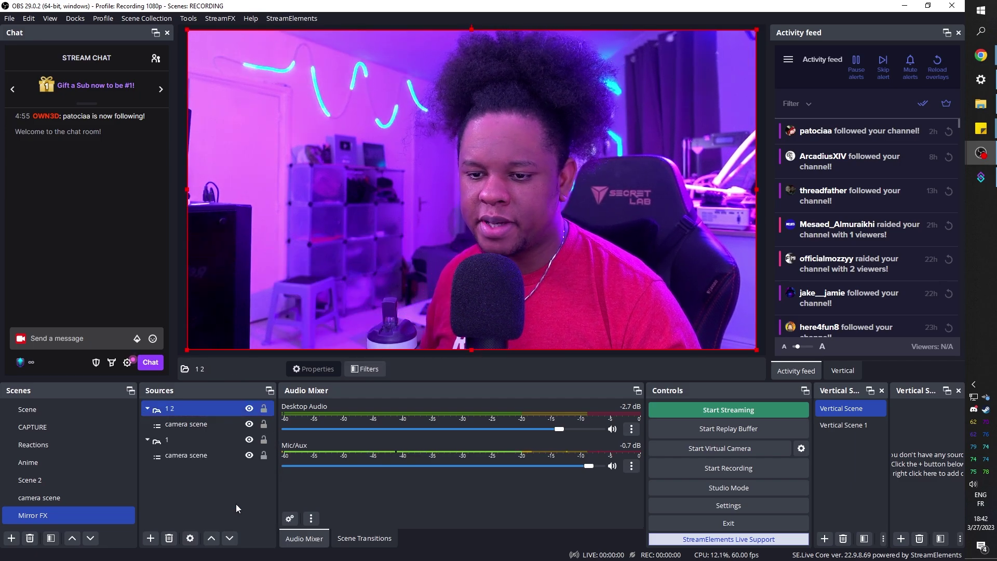
pyautogui.rightClick(188, 480)
pyautogui.click(218, 436)
pyautogui.hotkey('ctrl', 'v')
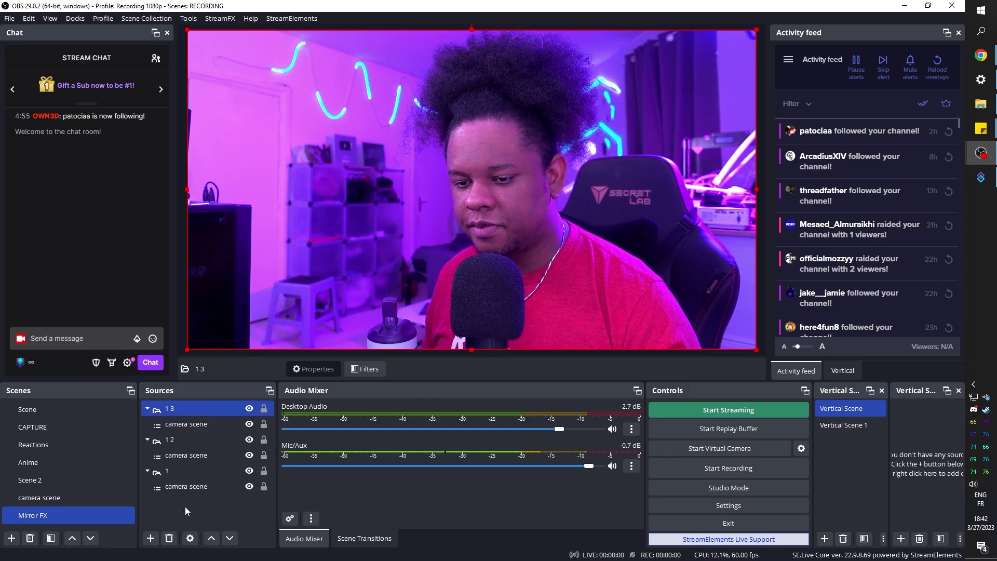
pyautogui.hotkey('ctrl', 'v')
# Step: Collapse all the groups, hide groups 2–5, and select group 1
pyautogui.click(147, 424)
pyautogui.click(147, 439)
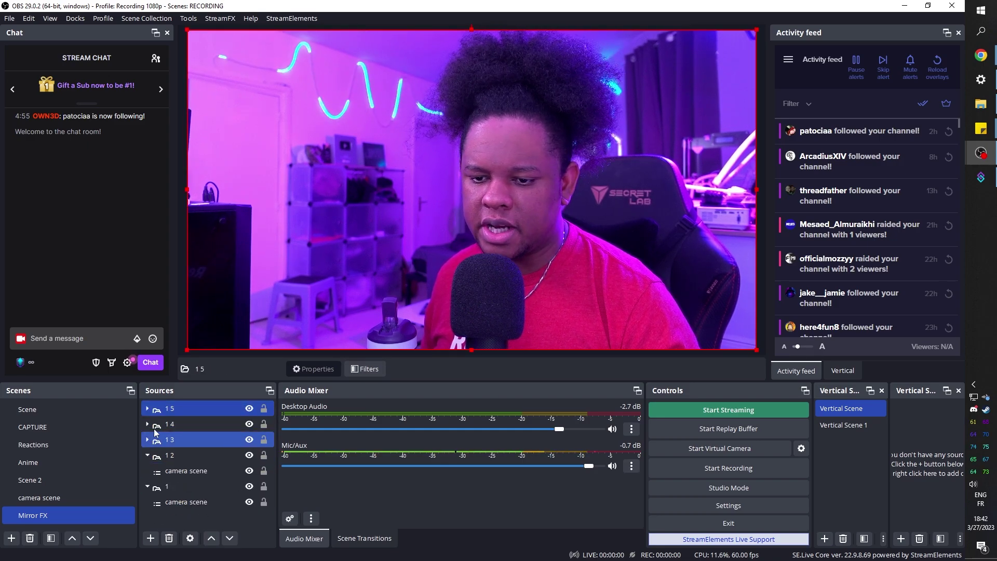
pyautogui.click(148, 455)
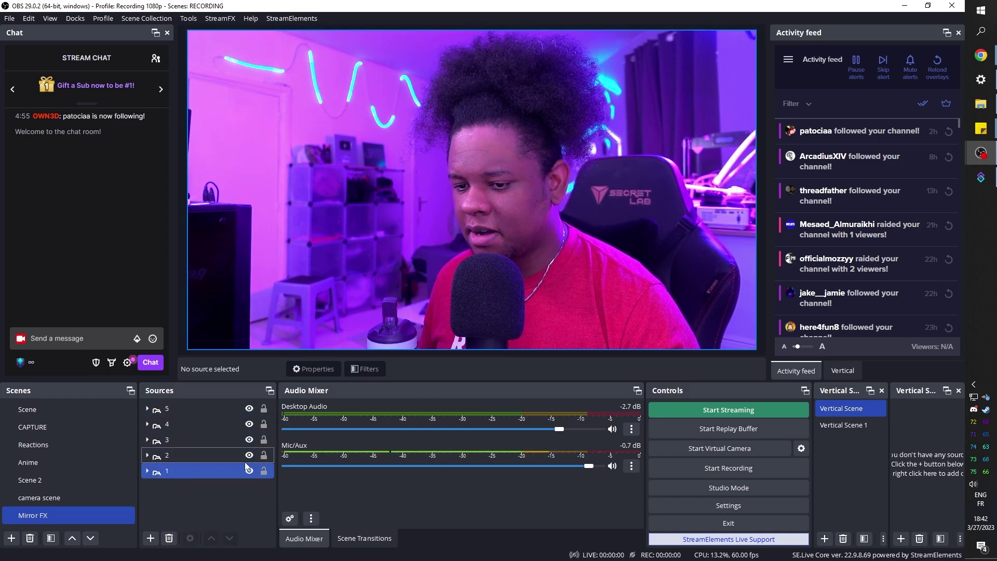
pyautogui.click(147, 471)
pyautogui.click(249, 455)
pyautogui.click(249, 439)
pyautogui.click(249, 424)
pyautogui.click(250, 408)
pyautogui.click(166, 471)
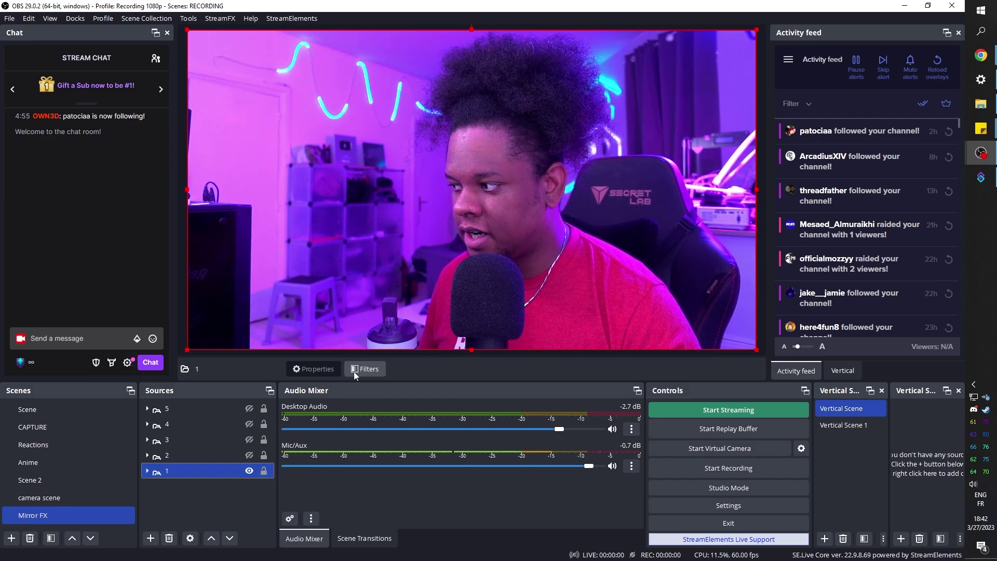
# Step: Add an Image Mask/Blend filter to group 1
pyautogui.rightClick(179, 469)
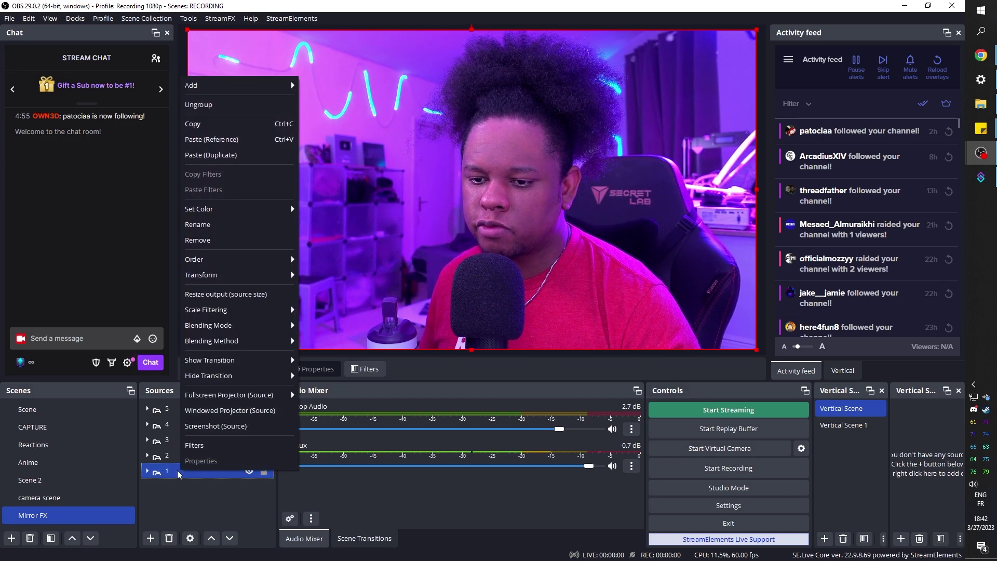
pyautogui.click(194, 445)
pyautogui.click(268, 455)
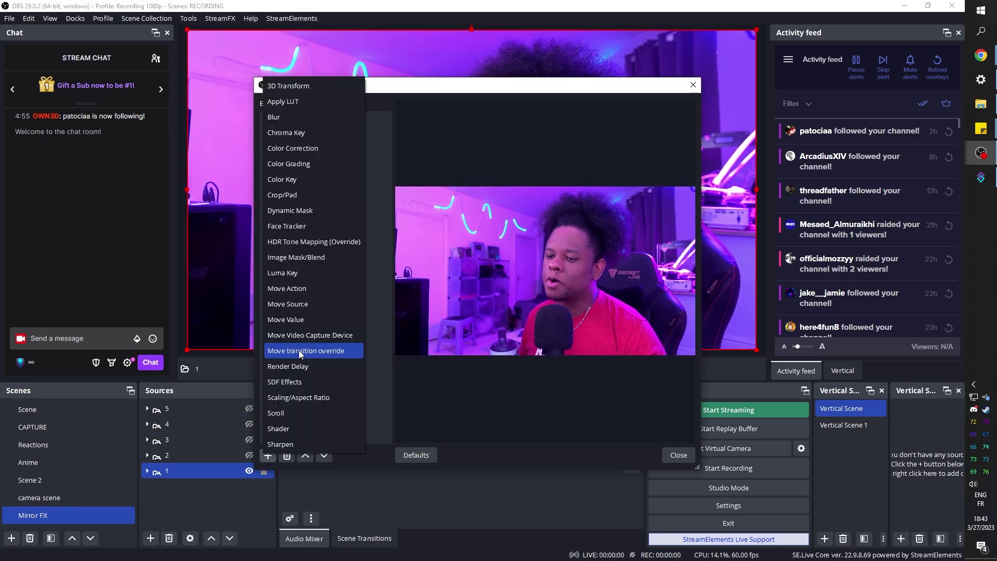
pyautogui.click(314, 260)
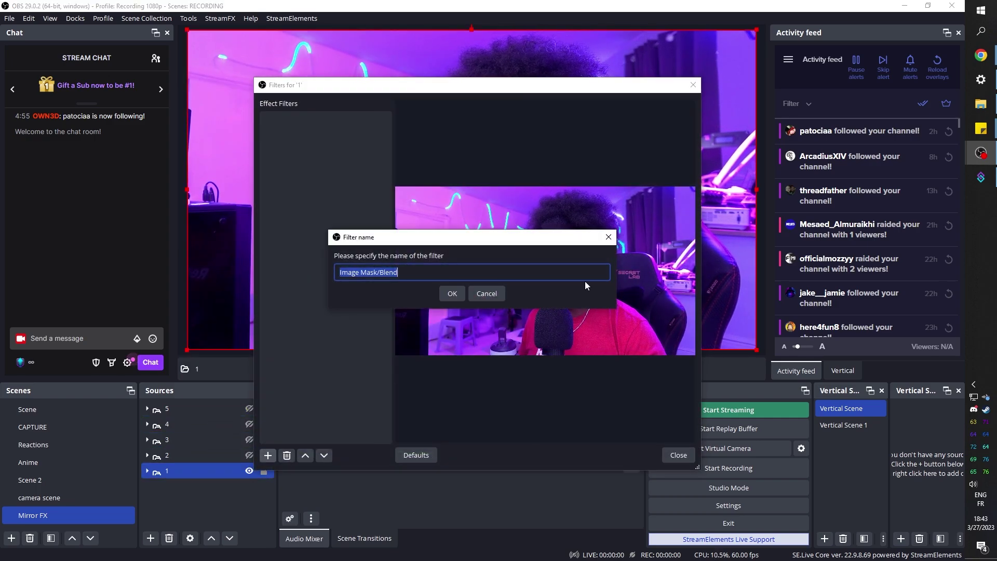
pyautogui.click(450, 290)
# Step: Set the mask's path to Mirror fx/MASKS/1.png and close the Filters window
pyautogui.click(662, 290)
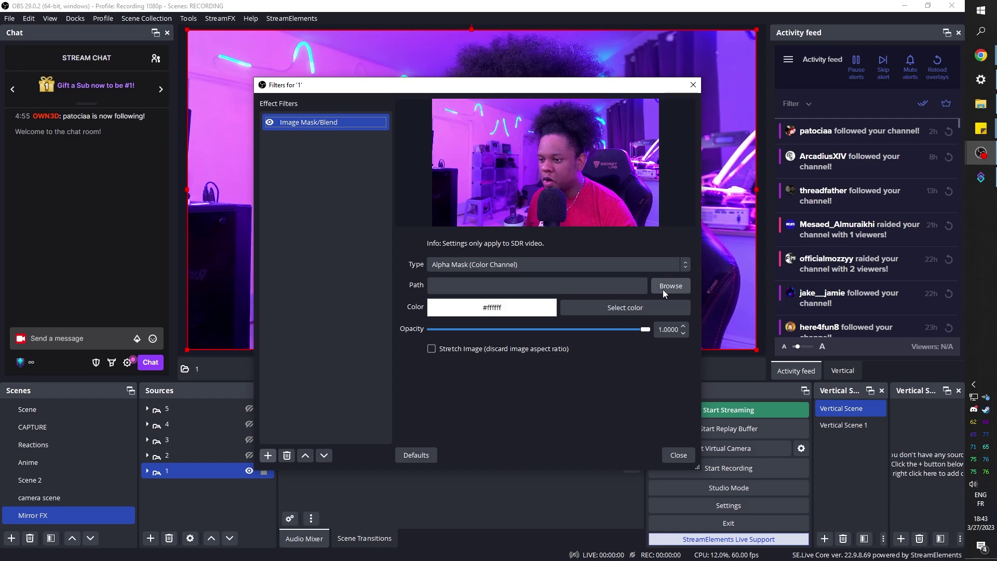
pyautogui.doubleClick(381, 170)
pyautogui.doubleClick(381, 171)
pyautogui.click(374, 170)
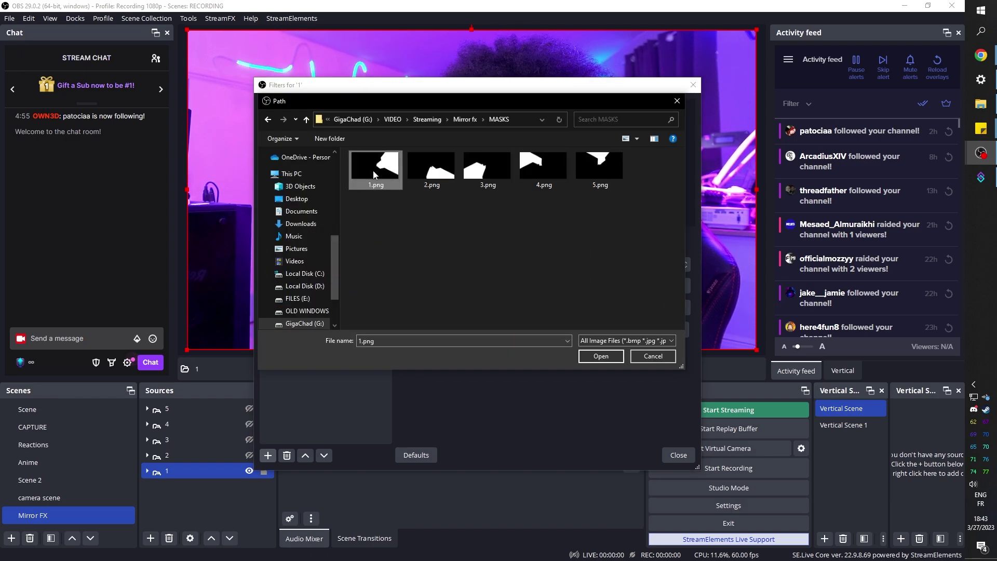
pyautogui.click(598, 357)
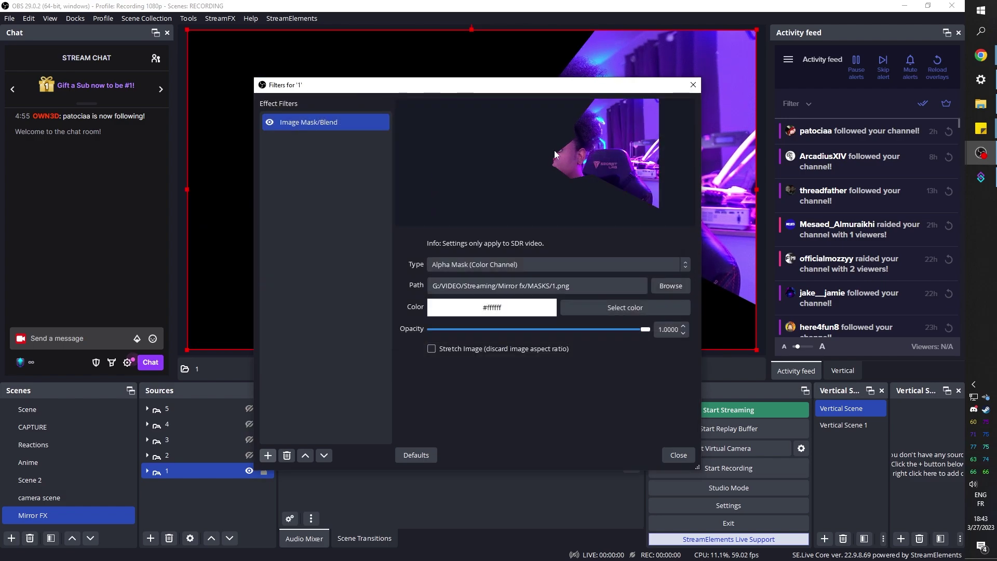
pyautogui.moveTo(531, 87); pyautogui.dragTo(475, 79)
pyautogui.click(622, 446)
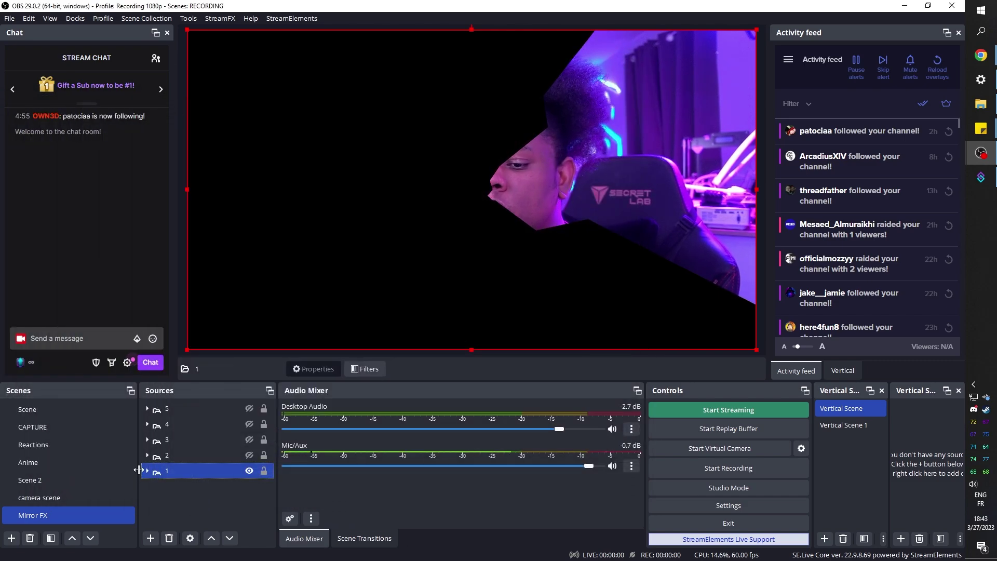
pyautogui.click(173, 457)
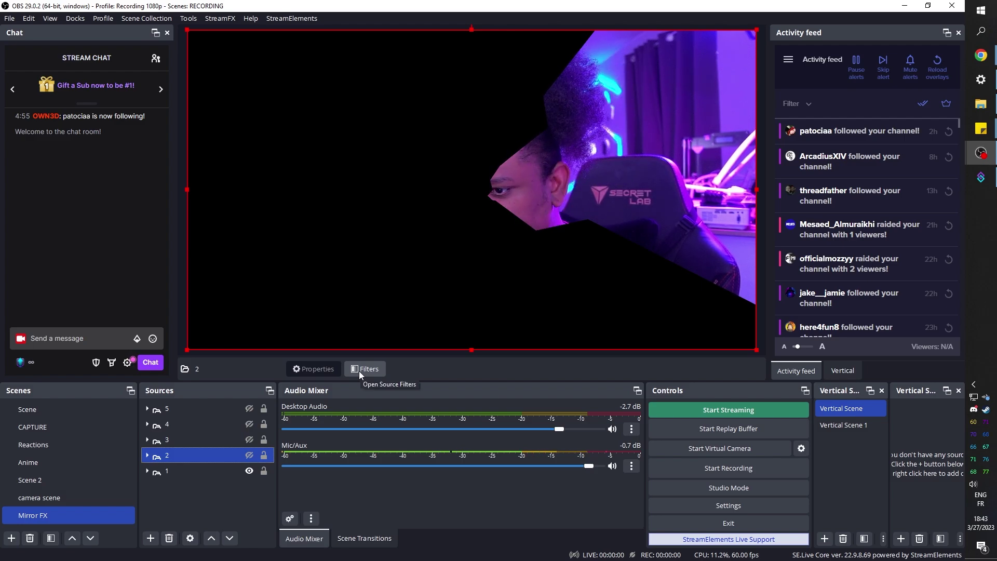
# Step: Copy source 1's mask filter and paste it onto shard sources 2 and 3
pyautogui.rightClick(177, 469)
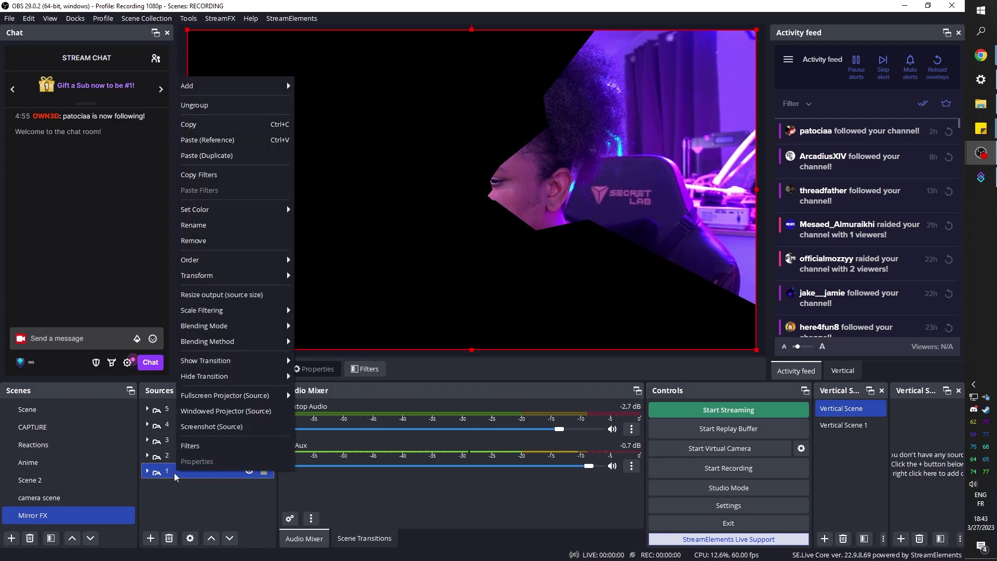
pyautogui.click(226, 174)
pyautogui.keyDown('ctrl'); pyautogui.click(160, 453); pyautogui.keyUp('ctrl')
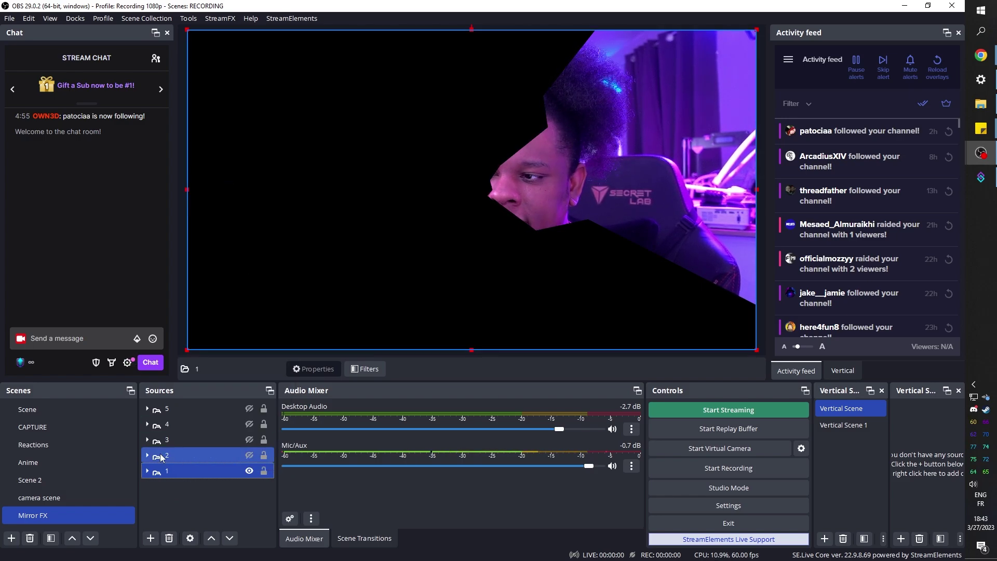
pyautogui.rightClick(160, 456)
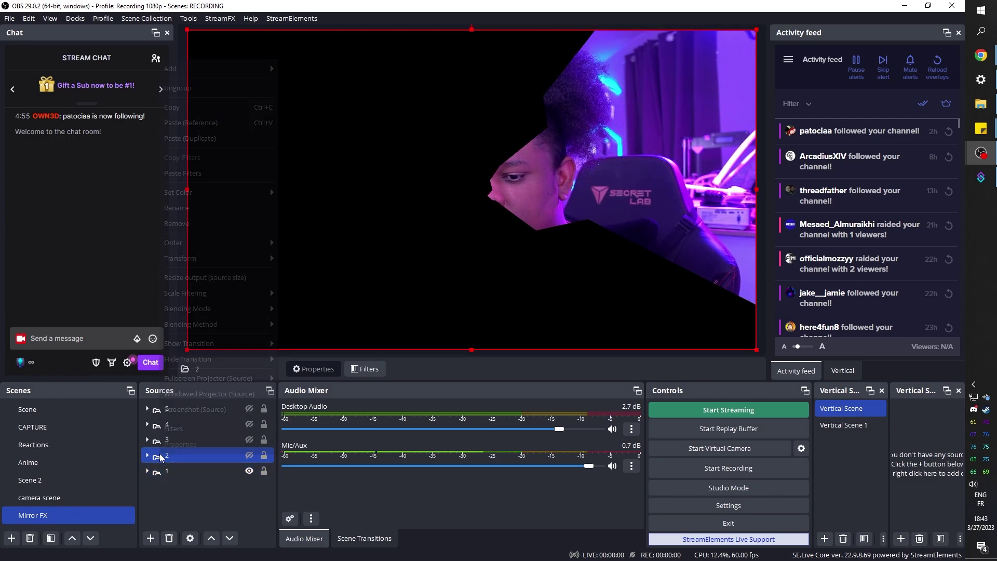
pyautogui.click(193, 172)
pyautogui.click(169, 440)
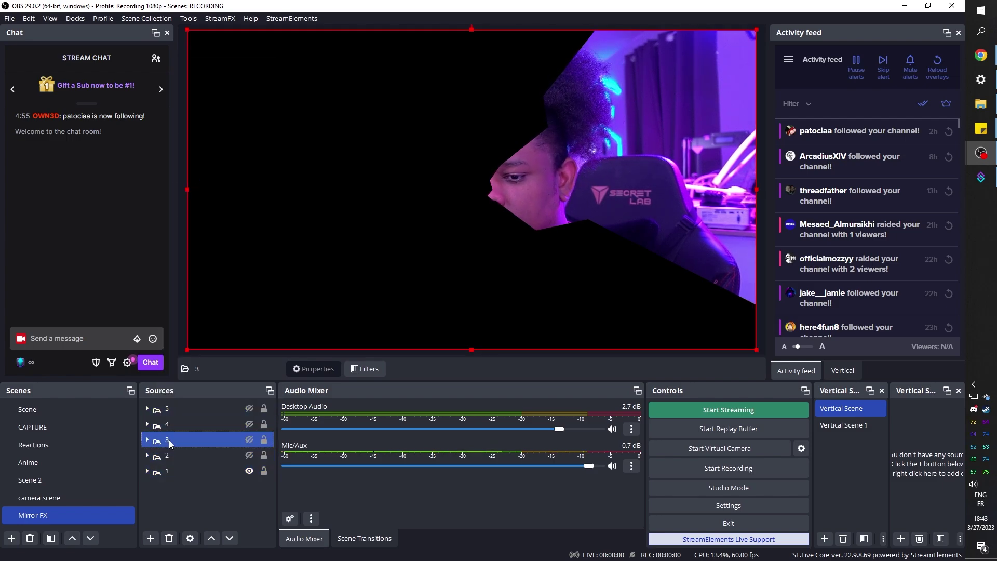
pyautogui.rightClick(172, 439)
pyautogui.click(193, 165)
pyautogui.click(168, 424)
pyautogui.rightClick(168, 424)
# Step: Point the mask filters of sources 2 and 3 at 2.png and 3.png
pyautogui.click(173, 456)
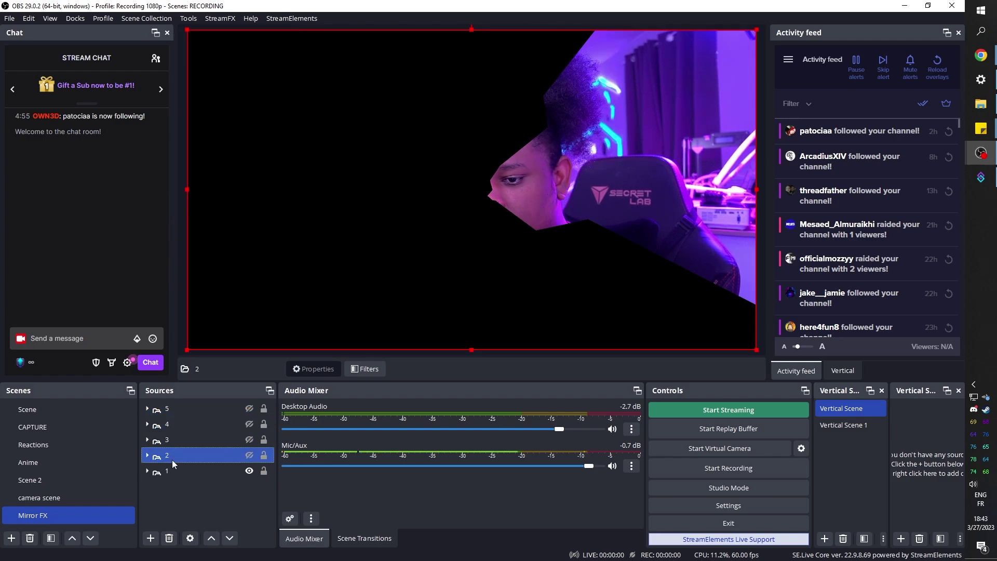
pyautogui.click(364, 368)
pyautogui.click(671, 329)
pyautogui.doubleClick(429, 171)
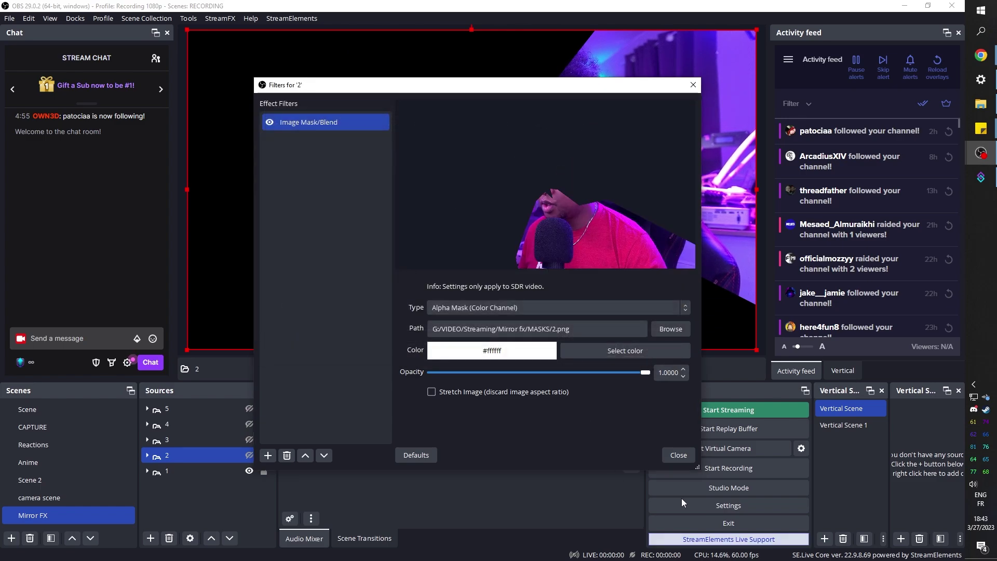
pyautogui.click(678, 455)
pyautogui.click(183, 440)
pyautogui.click(366, 369)
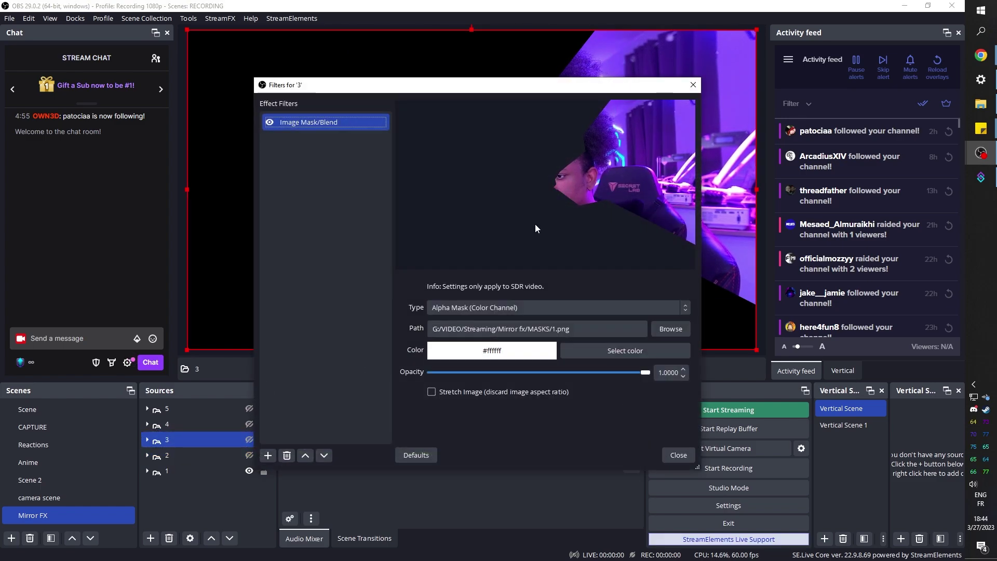
pyautogui.click(670, 328)
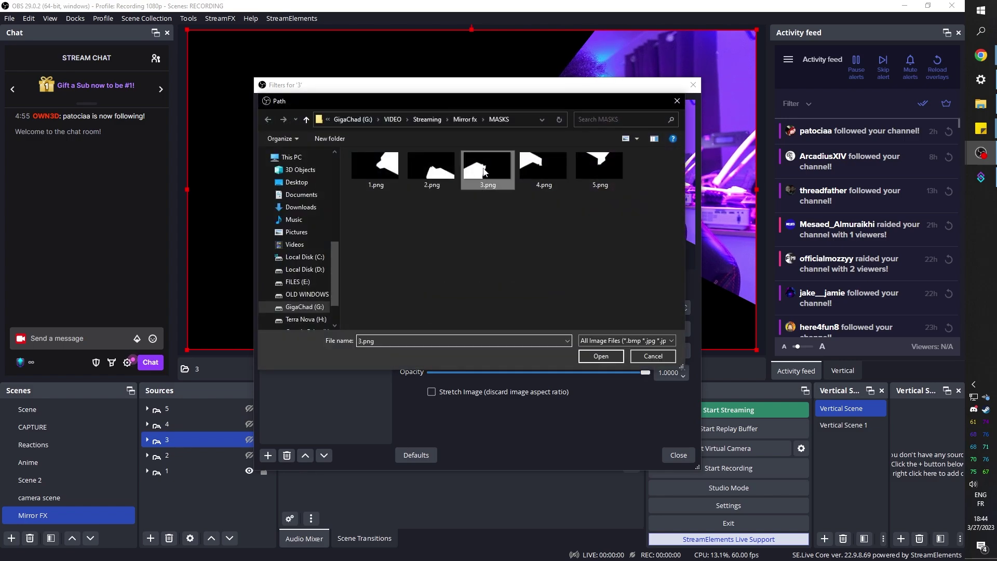
pyautogui.doubleClick(483, 171)
pyautogui.click(676, 456)
# Step: Point the mask filters of sources 4 and 5 at 4.png and 5.png
pyautogui.click(231, 423)
pyautogui.click(376, 372)
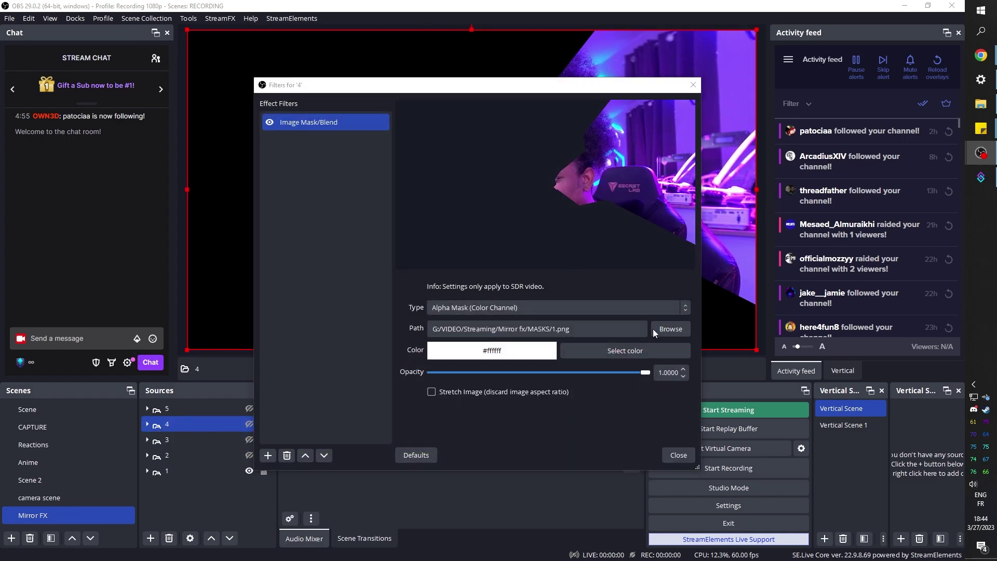
pyautogui.click(670, 328)
pyautogui.doubleClick(553, 175)
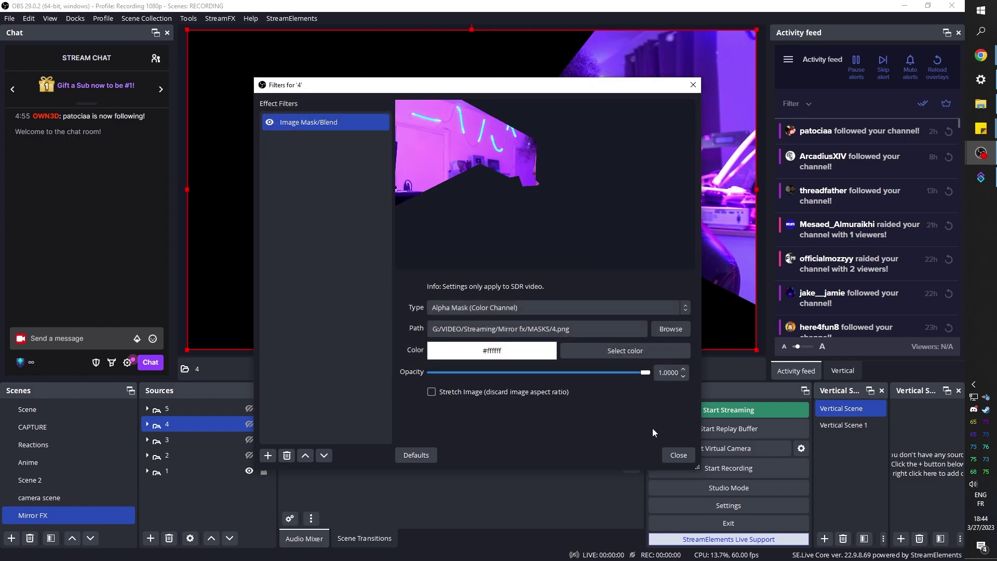
pyautogui.click(671, 455)
pyautogui.click(218, 408)
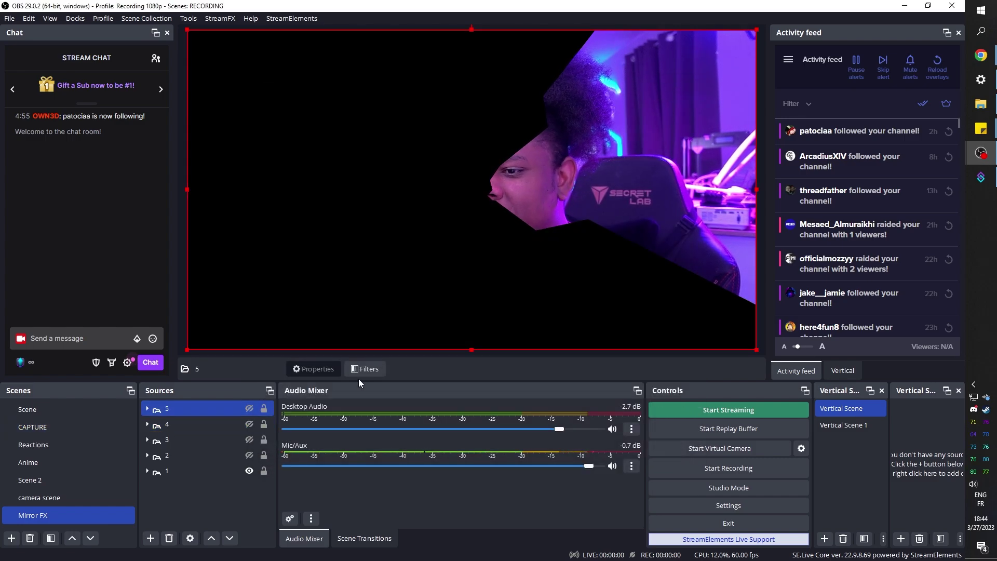
pyautogui.click(372, 370)
pyautogui.click(679, 328)
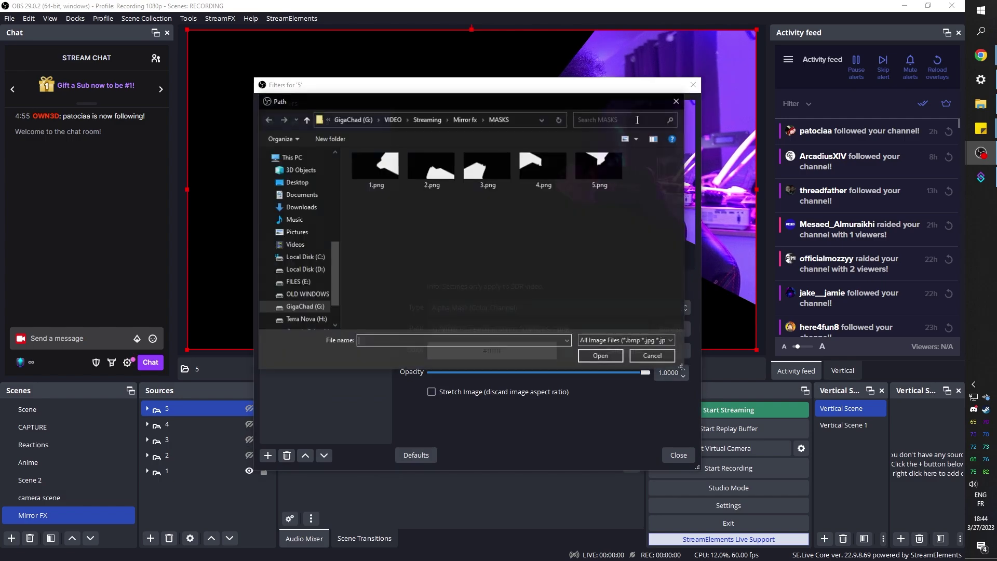
pyautogui.doubleClick(606, 167)
pyautogui.click(677, 455)
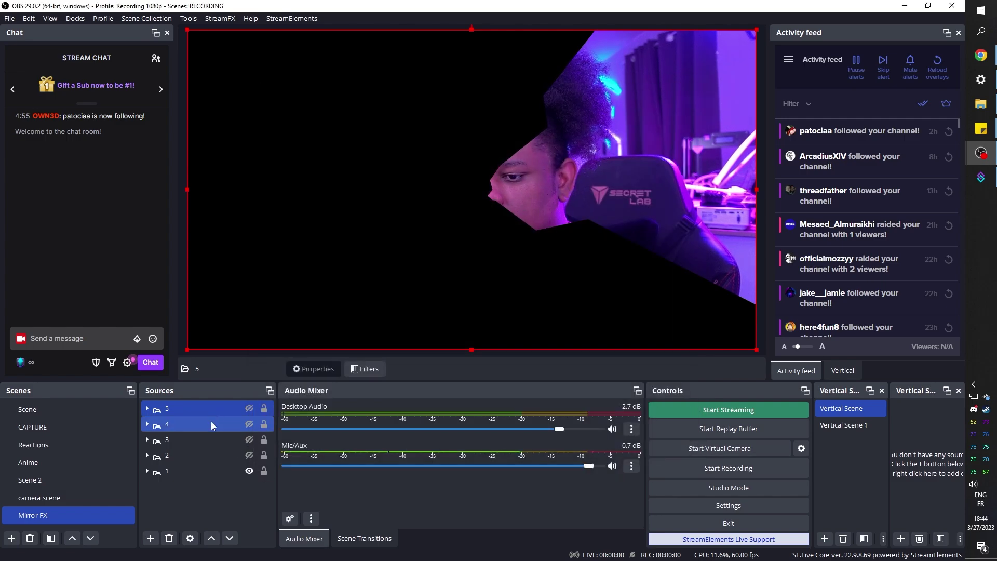
# Step: Turn on visibility for shard sources 4, 3 and 2 so all five shards show
pyautogui.keyDown('ctrl'); pyautogui.click(250, 426); pyautogui.keyUp('ctrl')
pyautogui.click(250, 424)
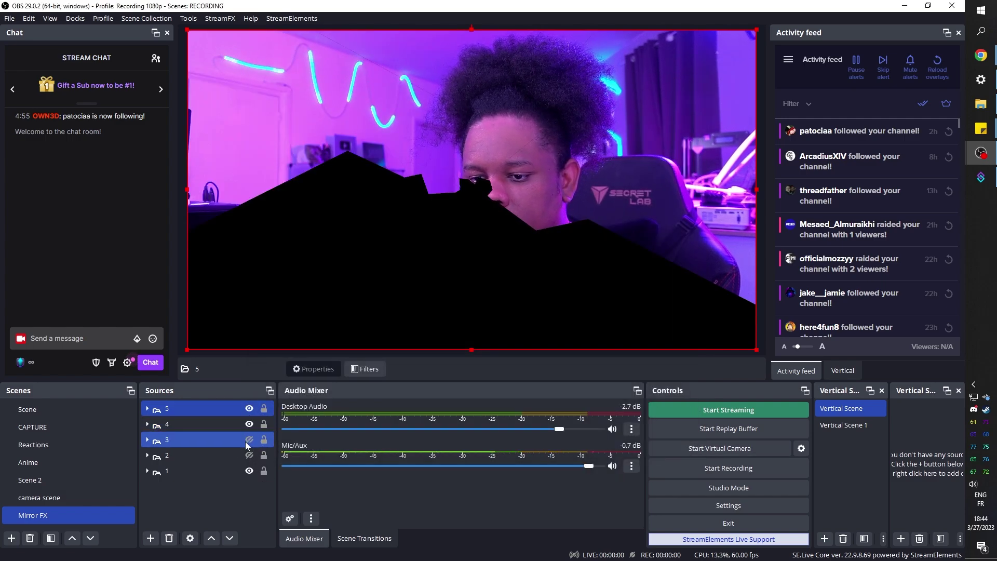
pyautogui.click(249, 440)
pyautogui.click(249, 455)
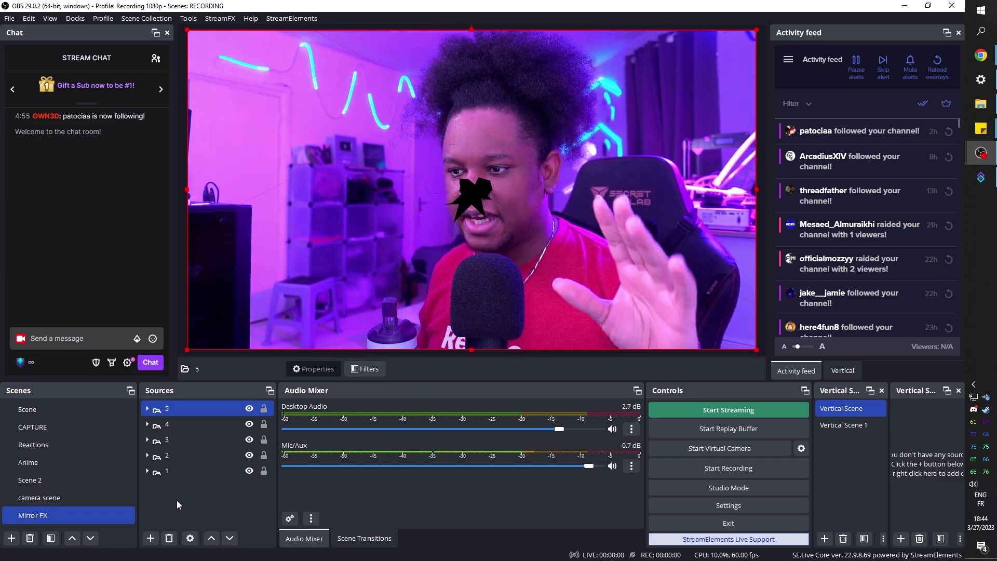
# Step: Add a black colour source named Color Source 2 to the Mirror FX scene
pyautogui.click(166, 503)
pyautogui.click(148, 537)
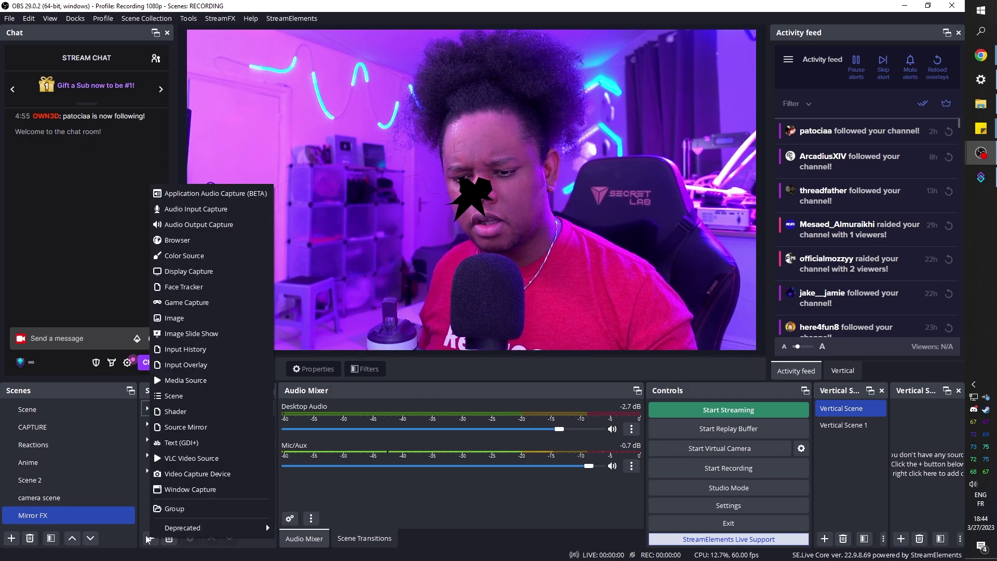
pyautogui.click(190, 255)
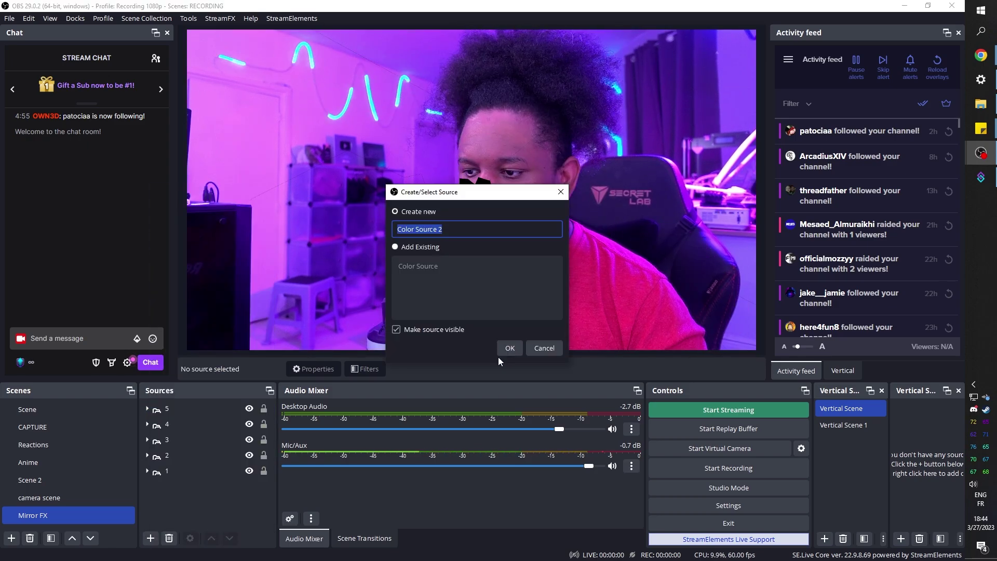
pyautogui.click(511, 347)
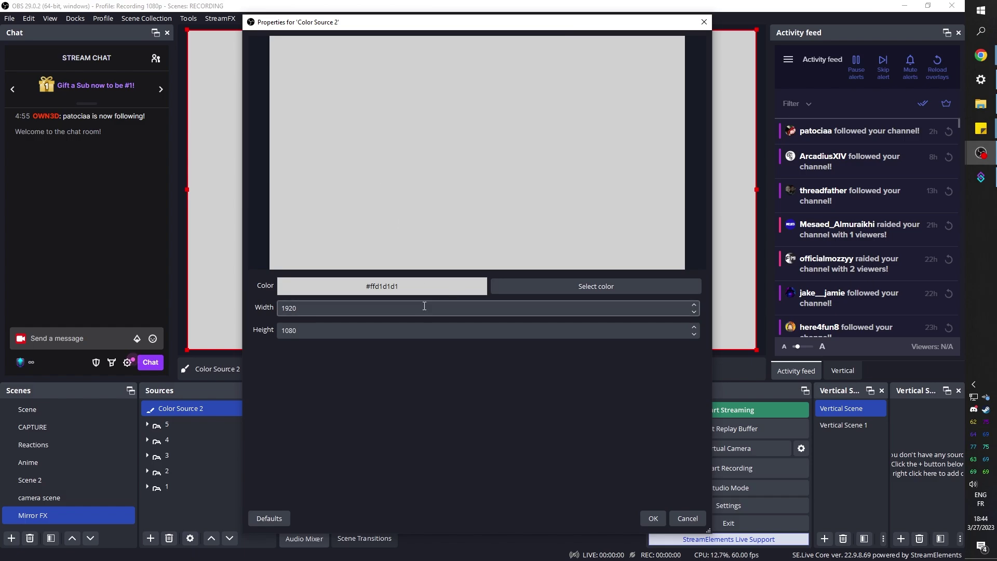
pyautogui.click(561, 285)
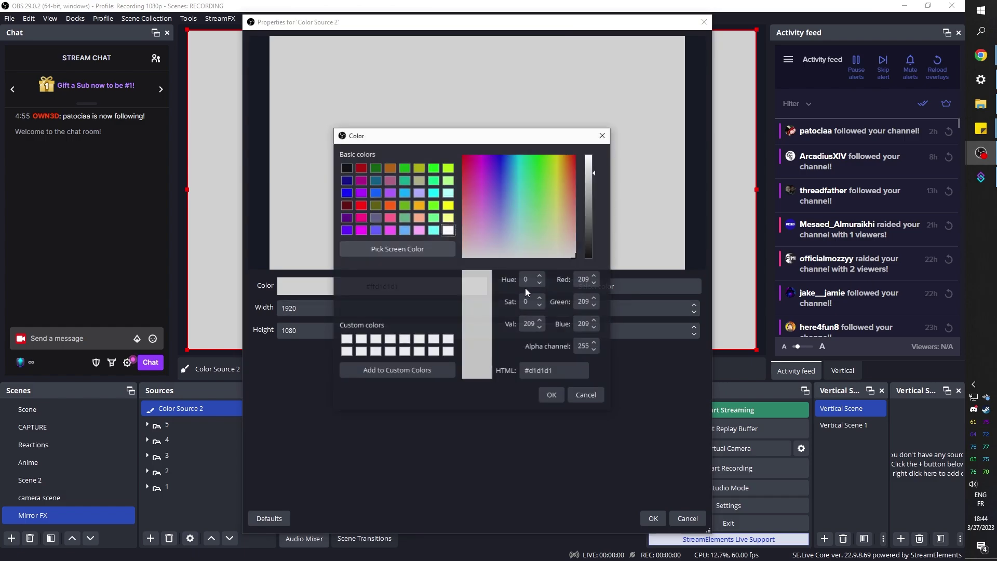
pyautogui.click(345, 168)
pyautogui.click(563, 397)
pyautogui.click(653, 518)
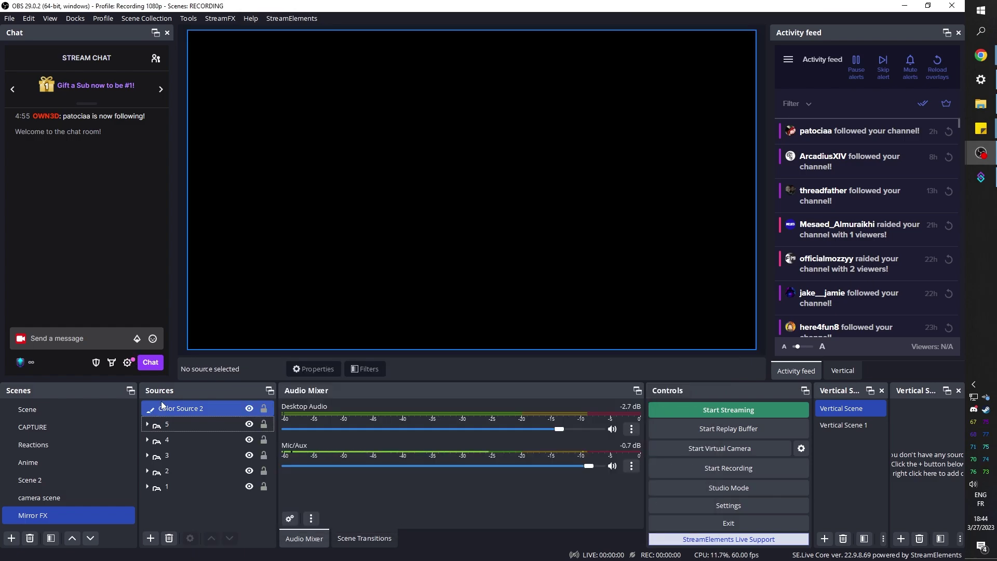
# Step: Drag Color Source 2 to the bottom of the Sources list, beneath all five shards
pyautogui.moveTo(188, 409); pyautogui.dragTo(191, 494)
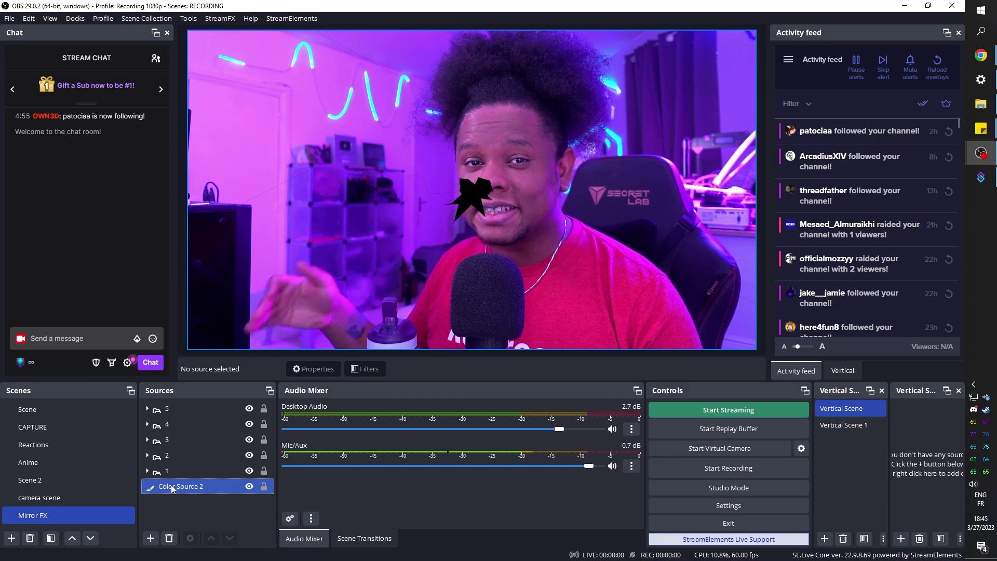
pyautogui.click(180, 470)
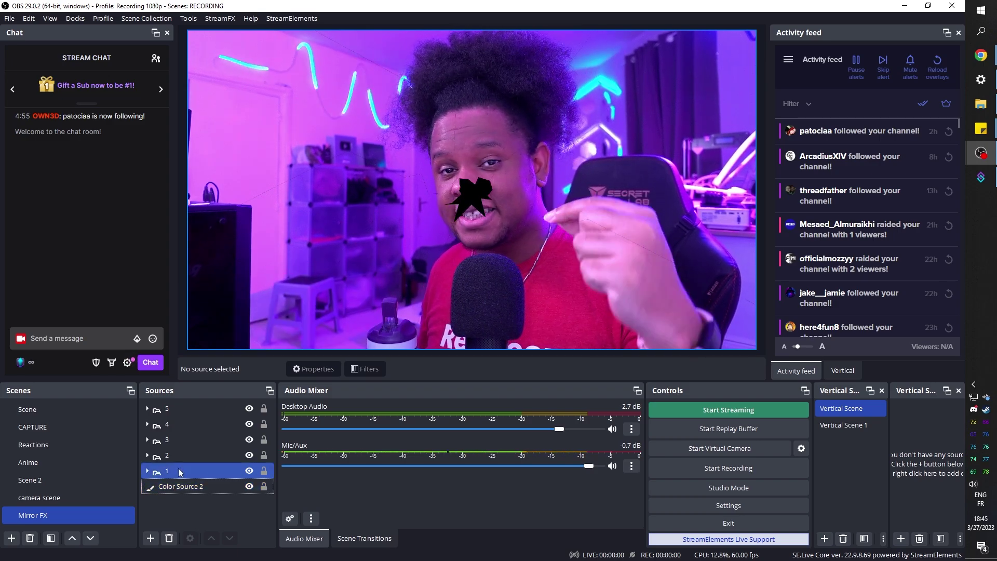
pyautogui.click(114, 517)
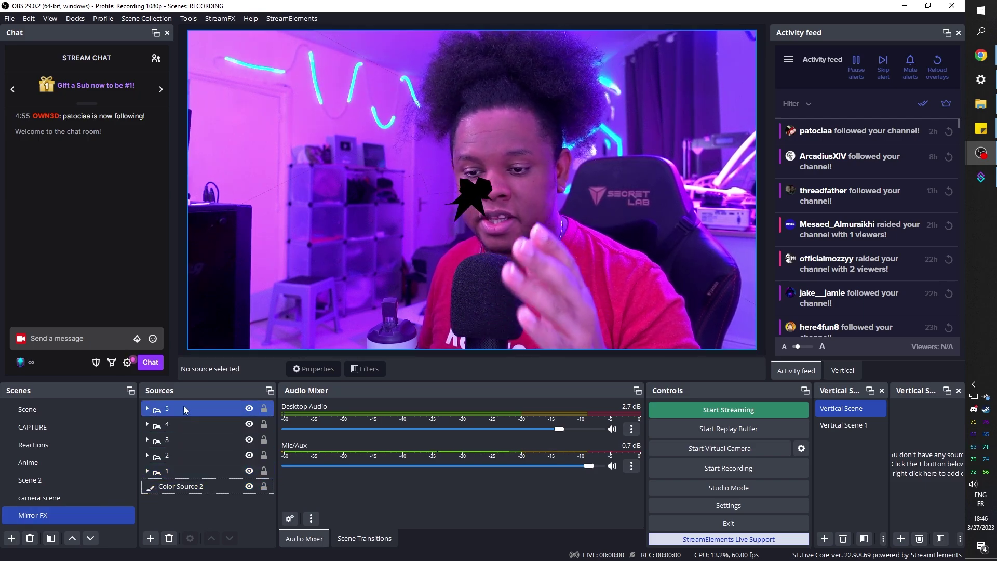
# Step: Add a Move Source filter to the Mirror FX scene, keeping its default name
pyautogui.rightClick(37, 514)
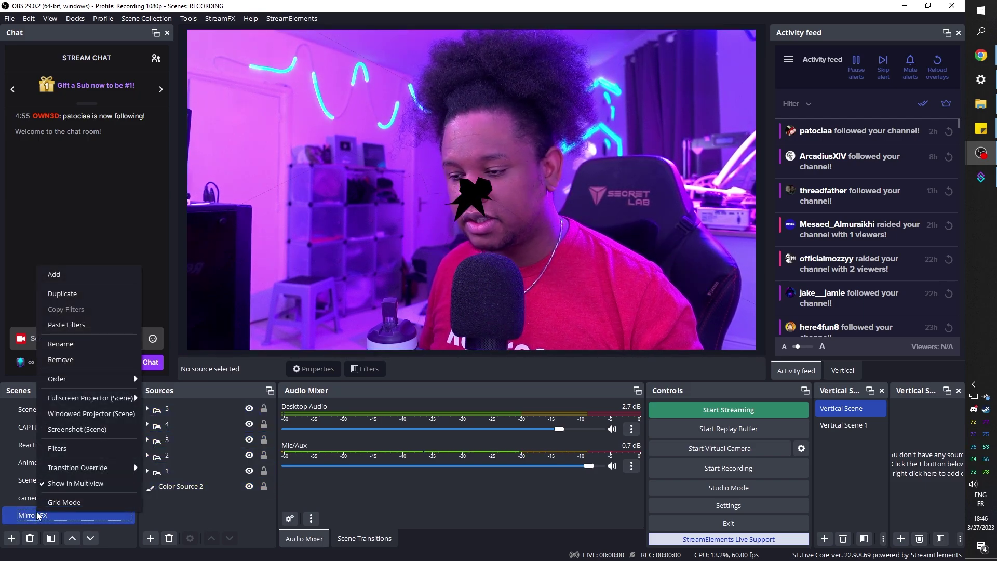
pyautogui.click(88, 449)
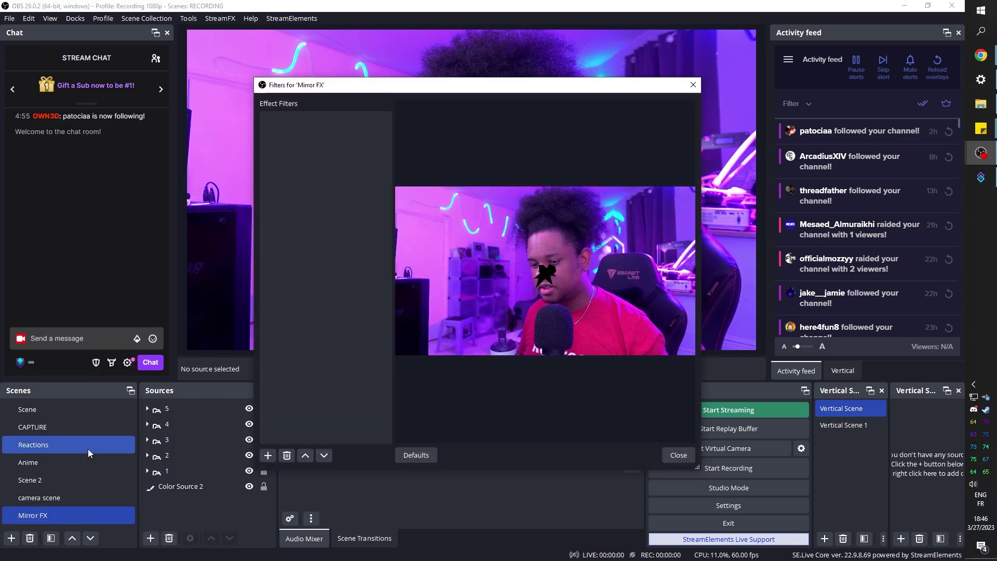
pyautogui.click(267, 456)
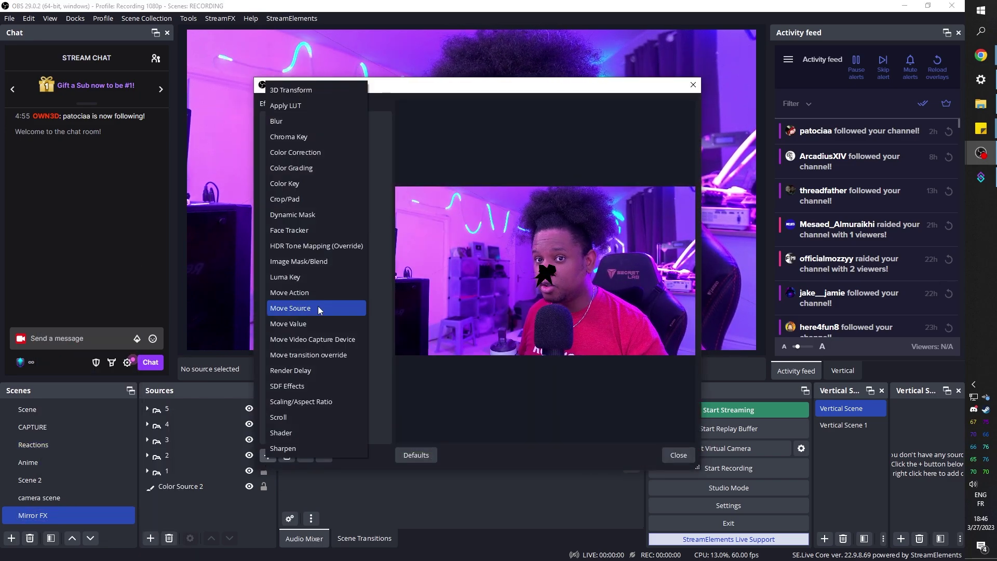
pyautogui.click(318, 308)
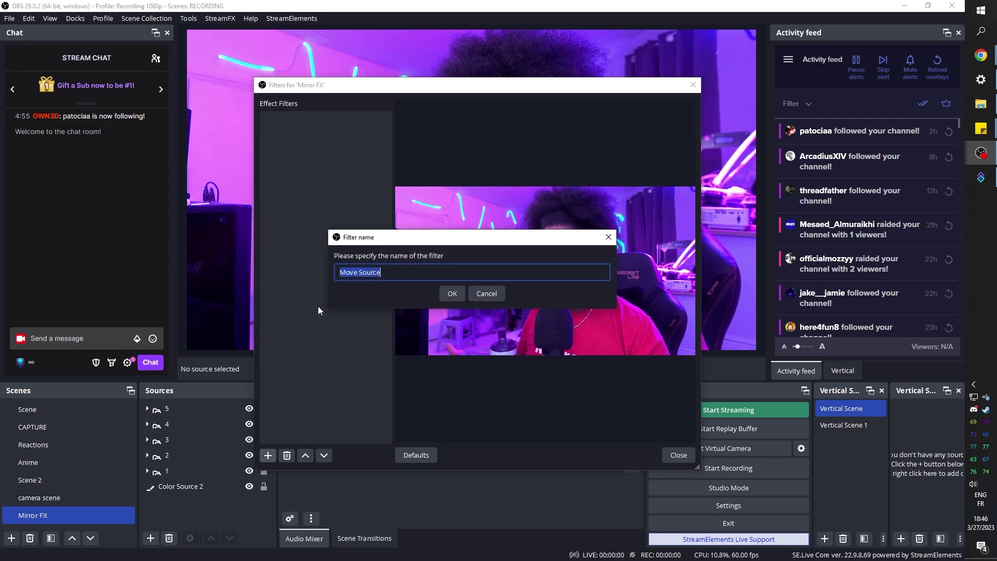
pyautogui.click(451, 301)
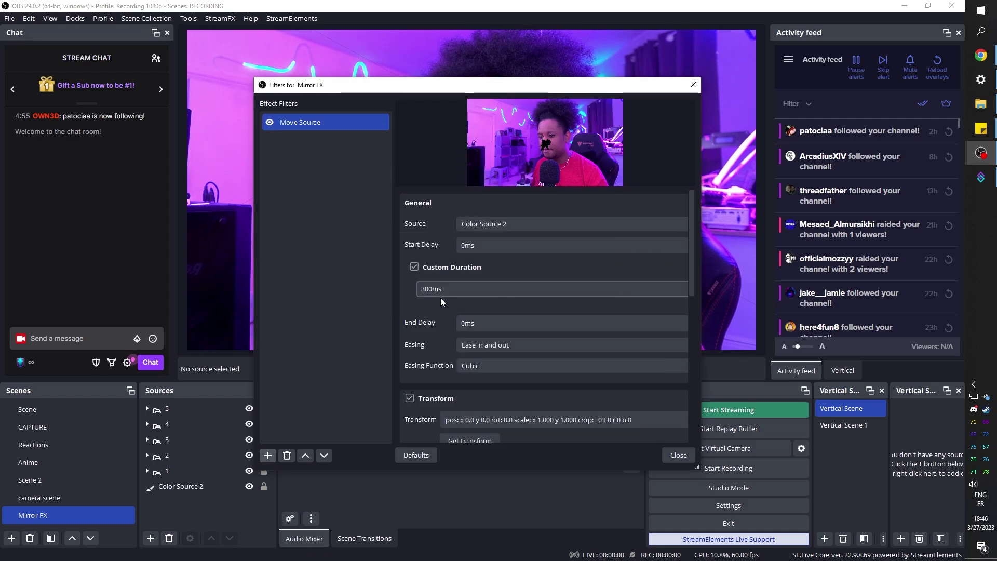
# Step: Rename the Move Source filter to 1O and duplicate it as 2O
pyautogui.rightClick(290, 125)
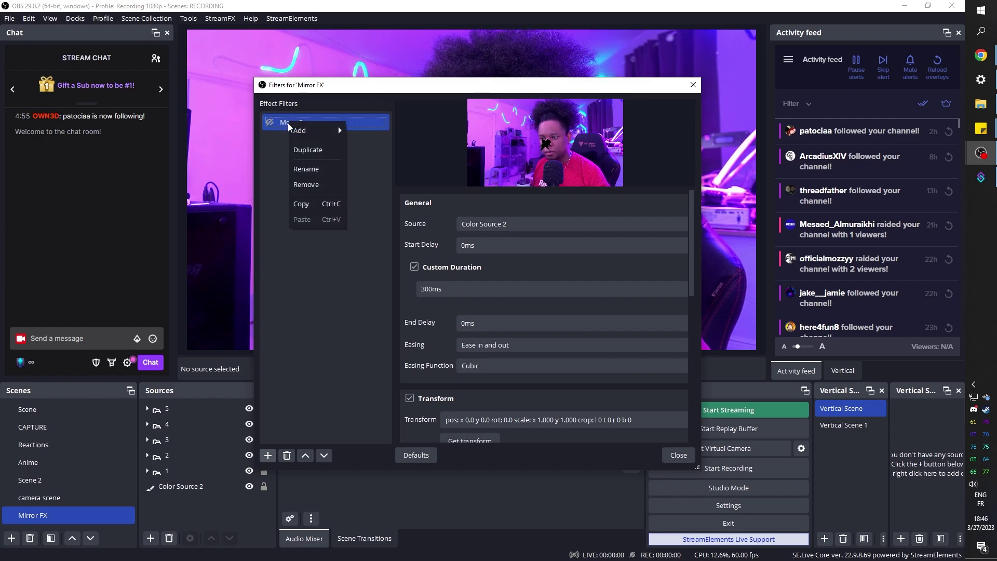
pyautogui.click(299, 169)
pyautogui.write('1')
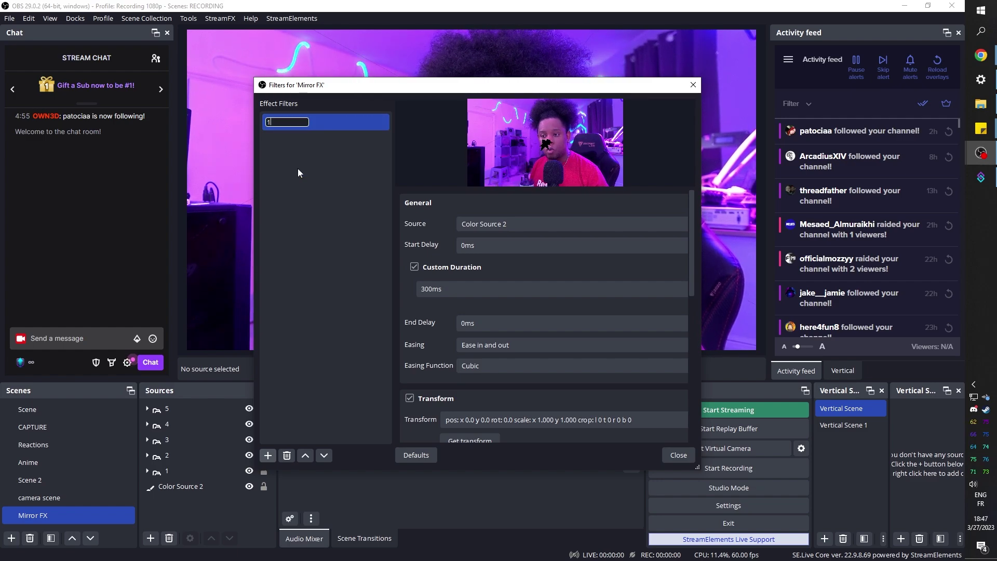
pyautogui.write('0')
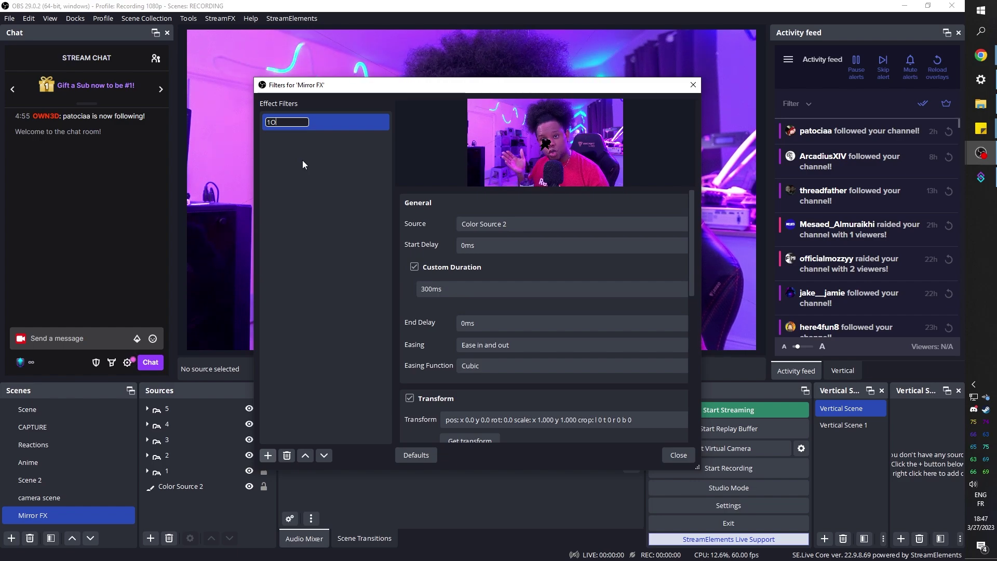
pyautogui.rightClick(291, 124)
pyautogui.click(306, 154)
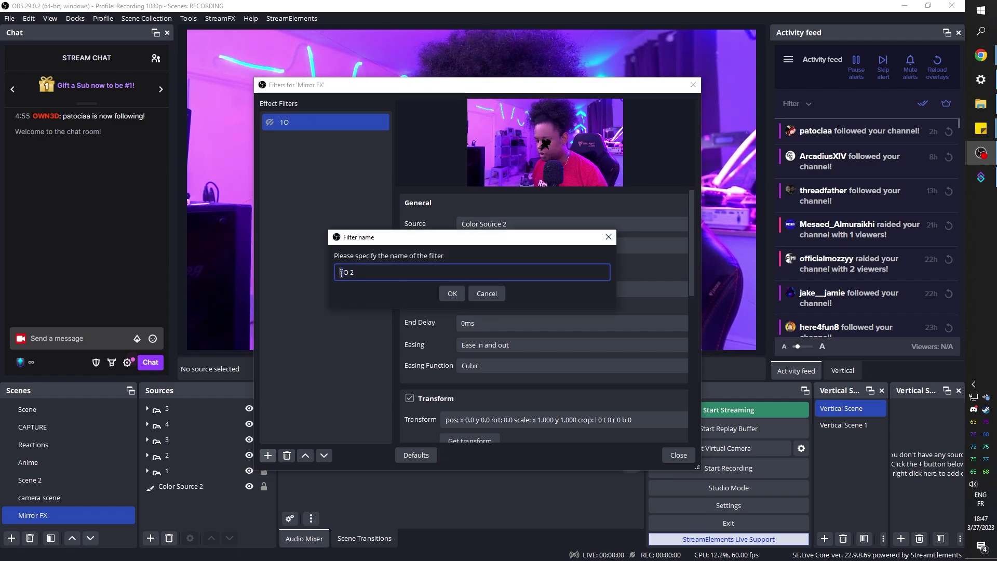
pyautogui.write('2O')
pyautogui.press('Return')
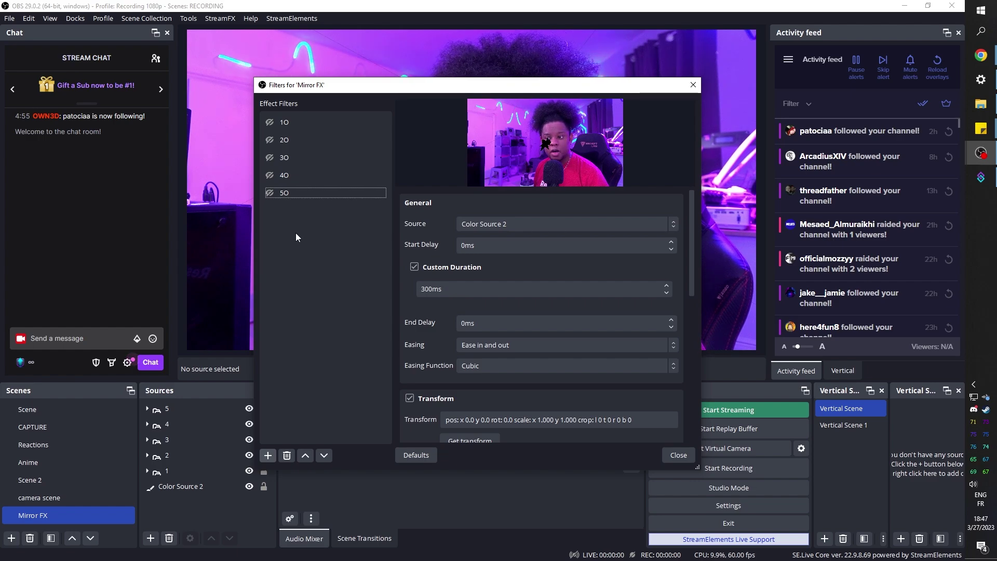
# Step: Duplicate the filters to create 1M through 5M after 5O
pyautogui.click(279, 194)
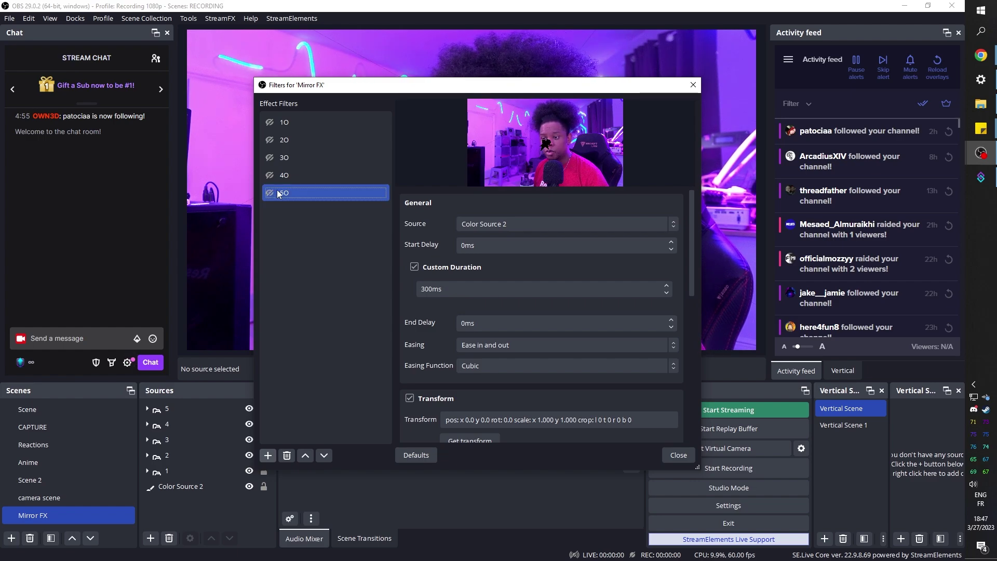
pyautogui.rightClick(304, 192)
pyautogui.click(322, 221)
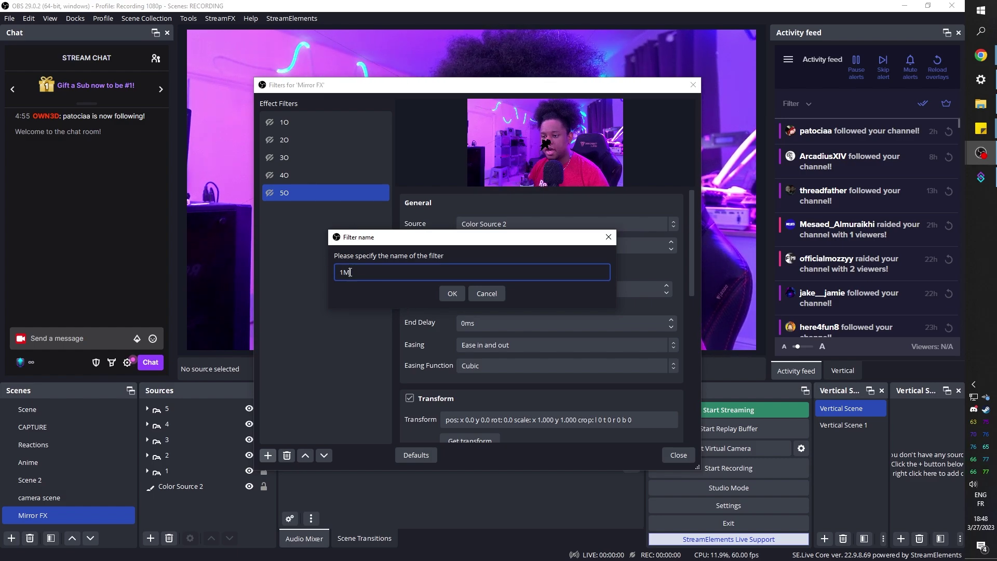
pyautogui.click(451, 294)
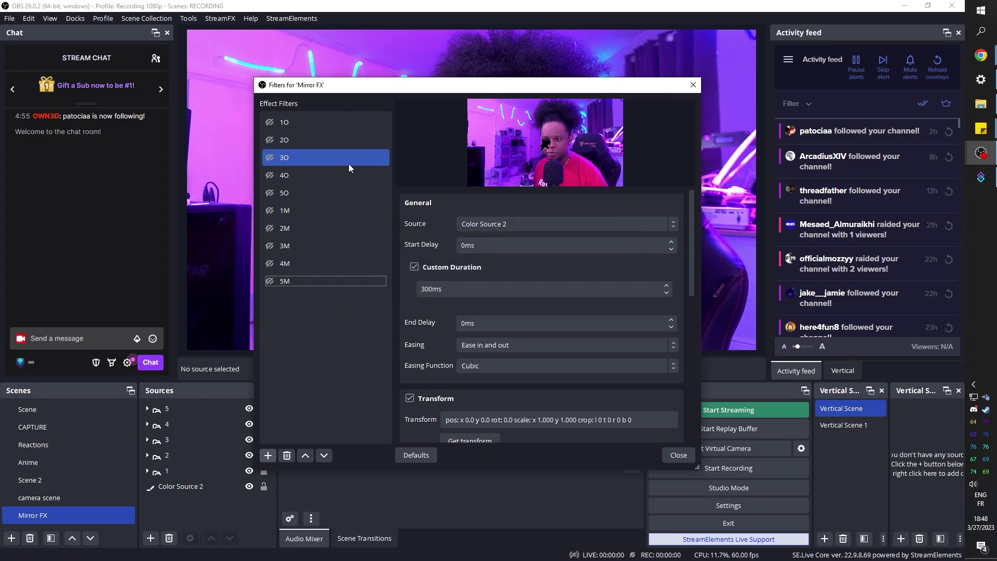
# Step: Reorder the filter list so 1M sits directly after 5O
pyautogui.click(289, 122)
pyautogui.click(275, 140)
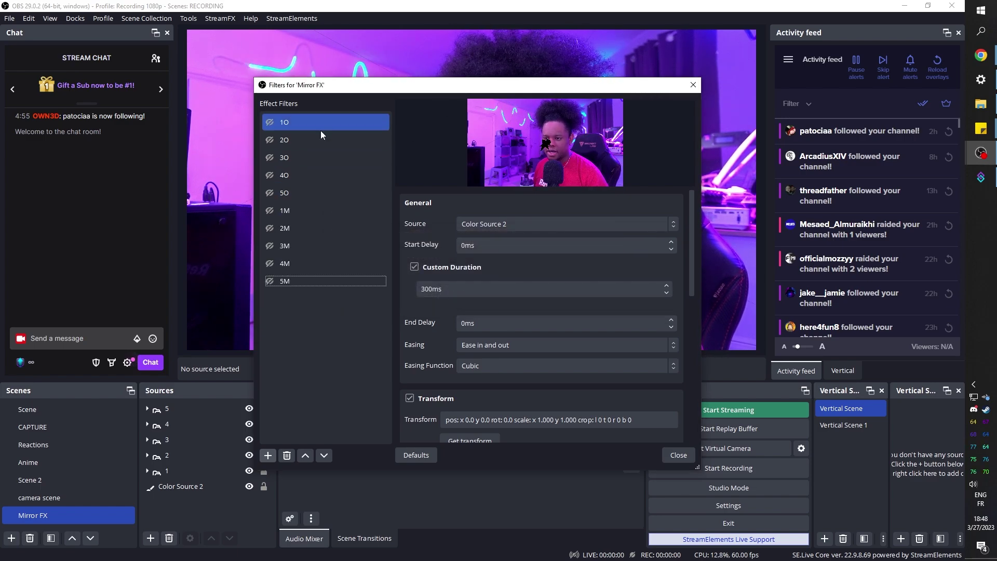
pyautogui.click(321, 211)
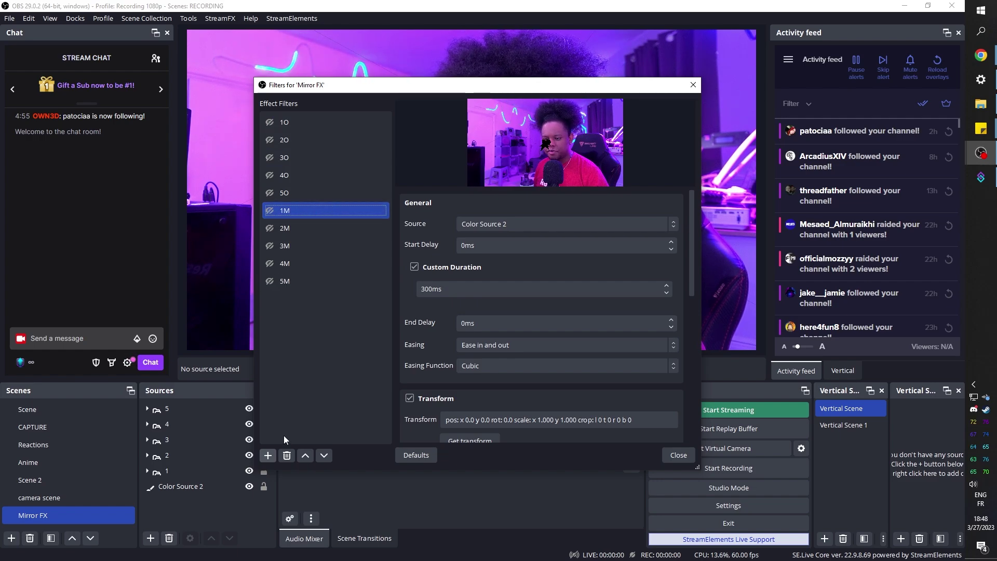
pyautogui.click(305, 455)
pyautogui.click(305, 455)
pyautogui.click(305, 455)
pyautogui.click(306, 455)
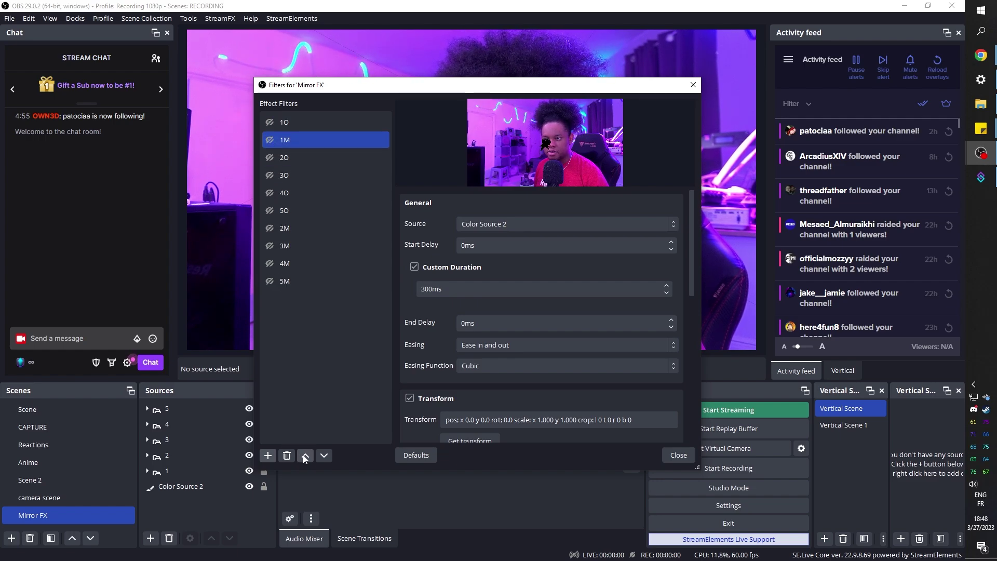
pyautogui.click(322, 455)
pyautogui.click(322, 455)
pyautogui.click(322, 456)
pyautogui.click(322, 455)
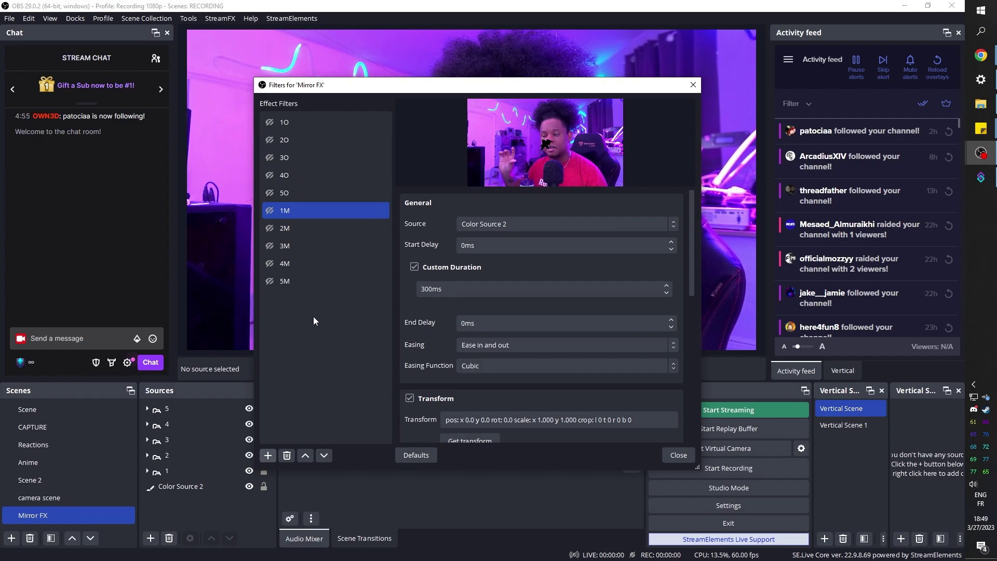
# Step: Set filter 1O to move source 1 and filter 2O to move source 2
pyautogui.click(298, 121)
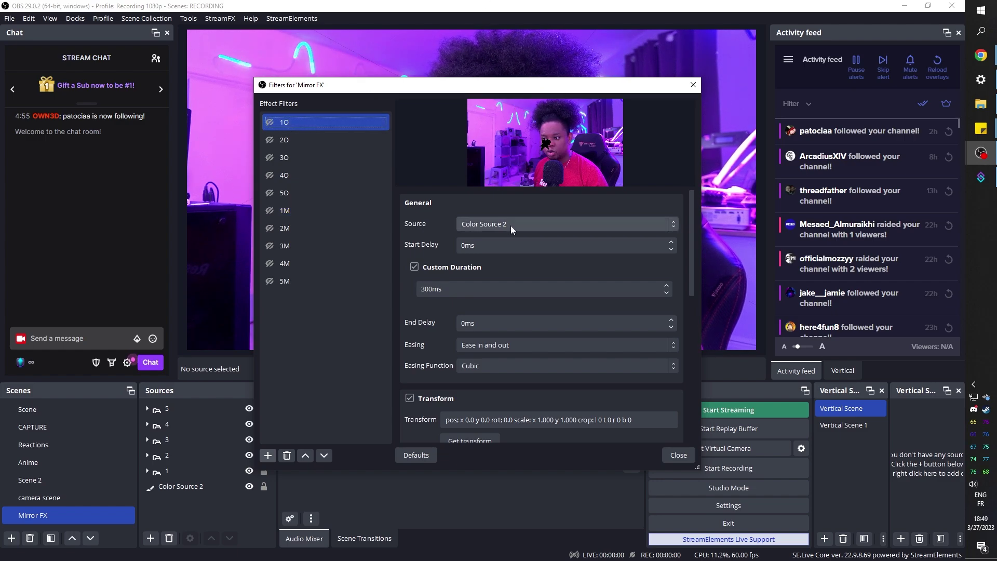
pyautogui.click(532, 224)
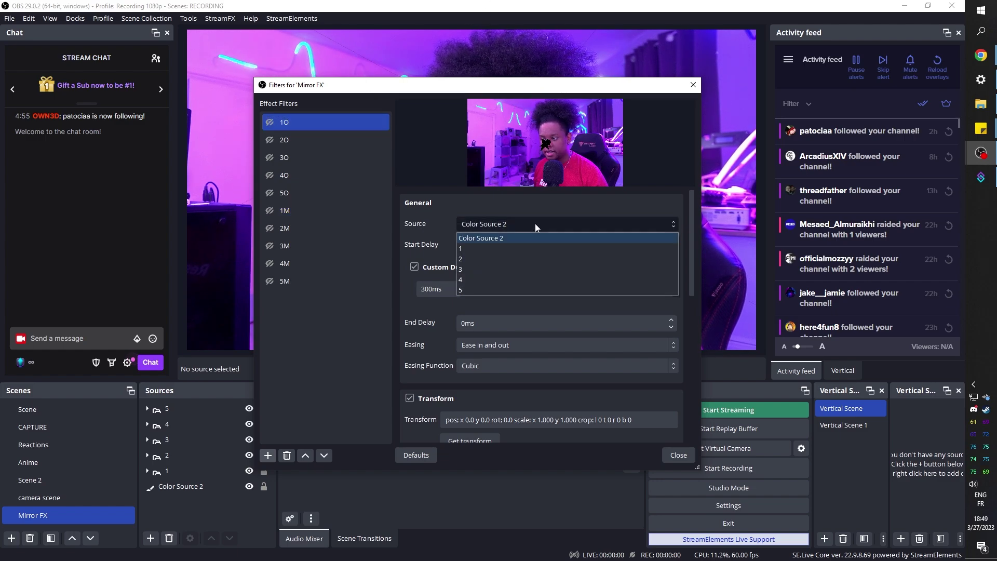
pyautogui.click(506, 248)
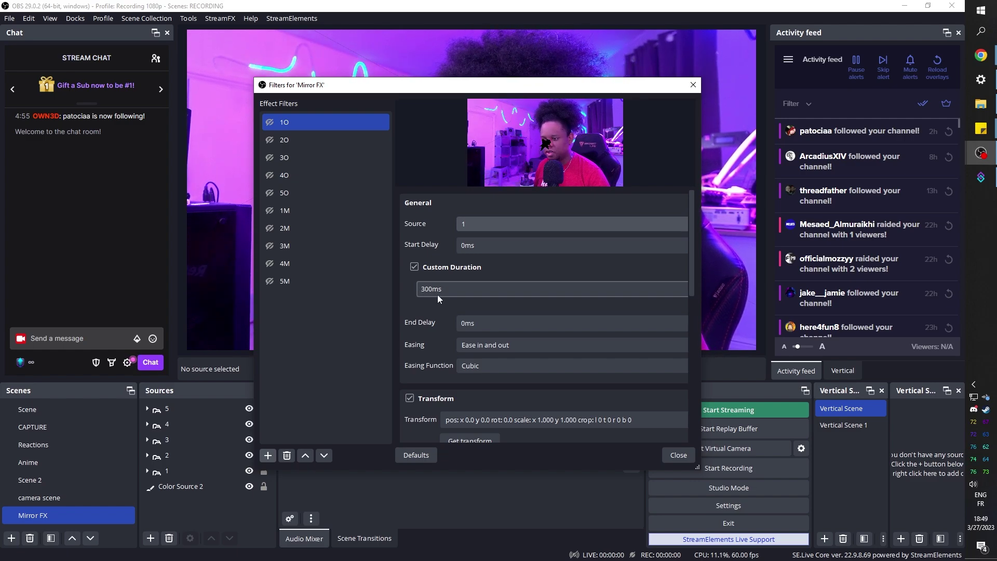
pyautogui.scroll(-4, 401, 246)
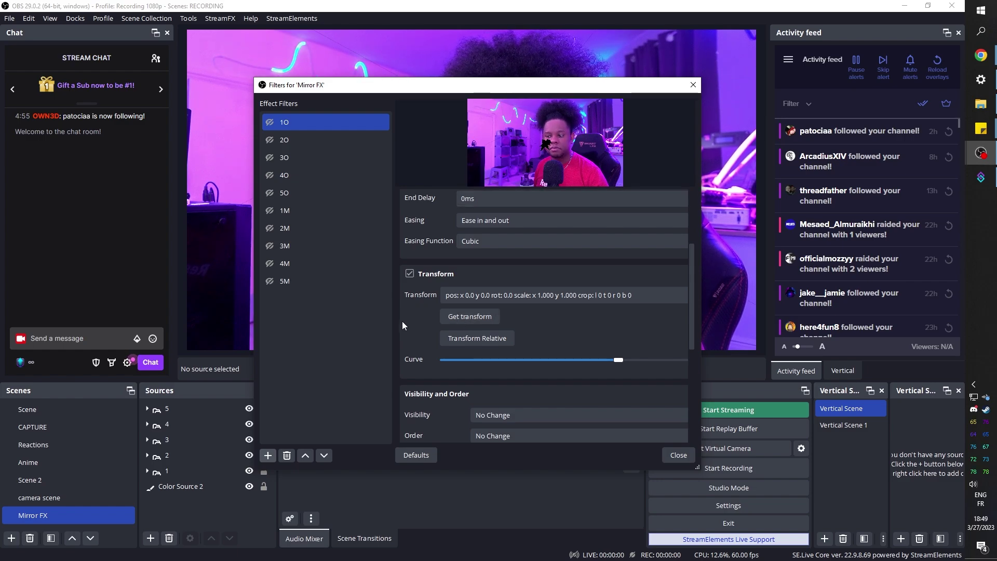
pyautogui.press('Down')
pyautogui.click(472, 224)
pyautogui.click(472, 257)
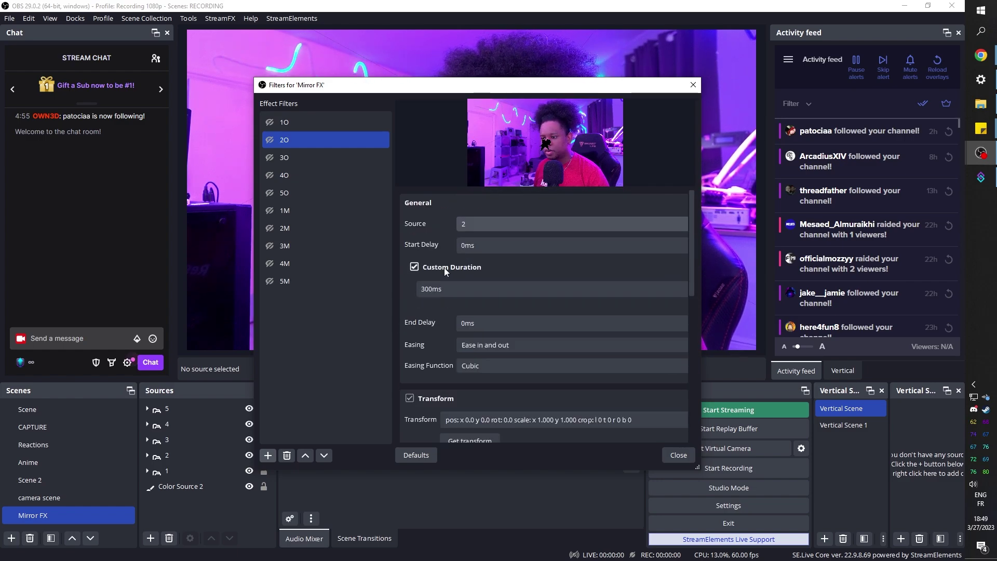
# Step: Point filter 3O at source 3 and step through the 4O and 5O filters
pyautogui.scroll(-5, 405, 297)
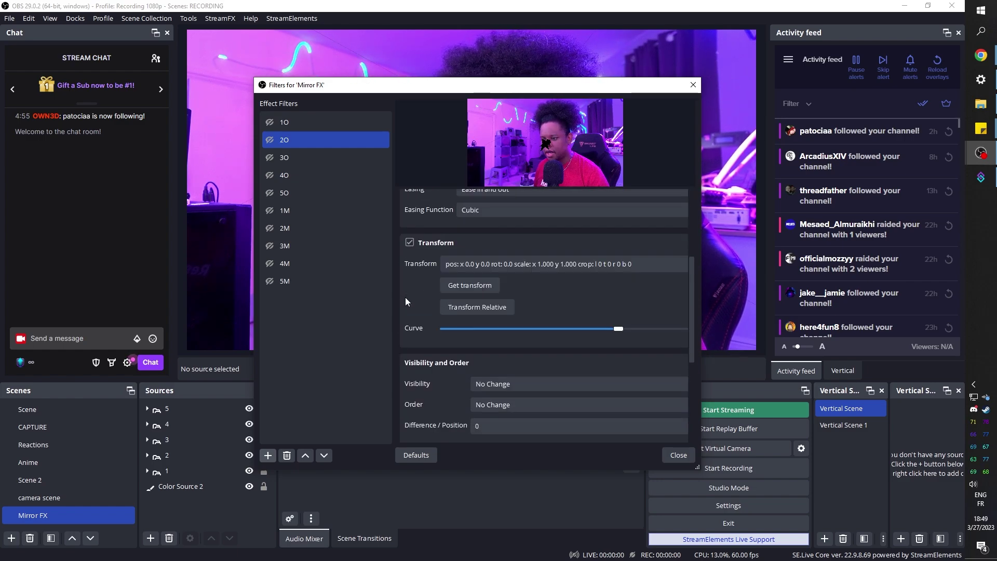
pyautogui.click(306, 165)
pyautogui.scroll(-5, 410, 320)
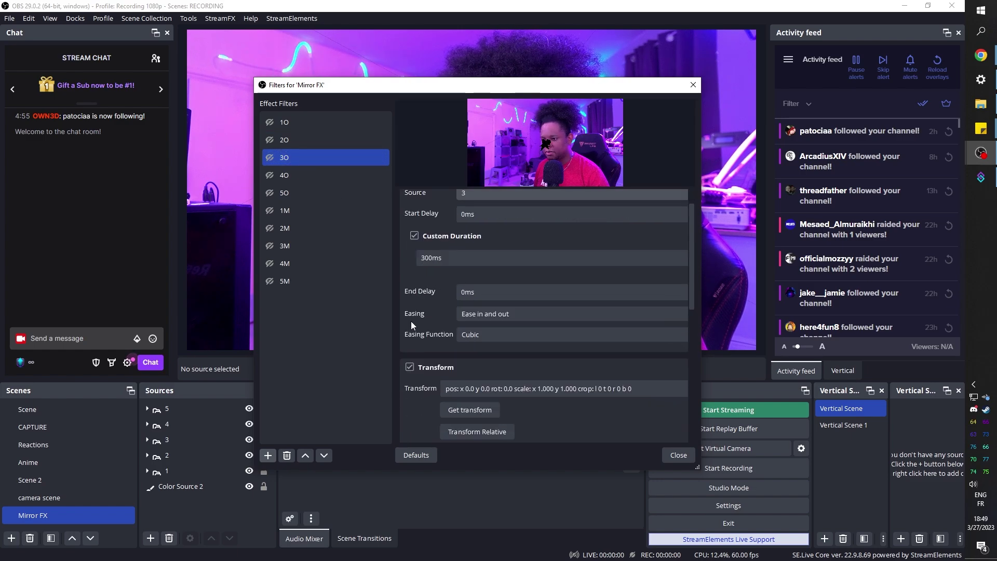
pyautogui.click(347, 192)
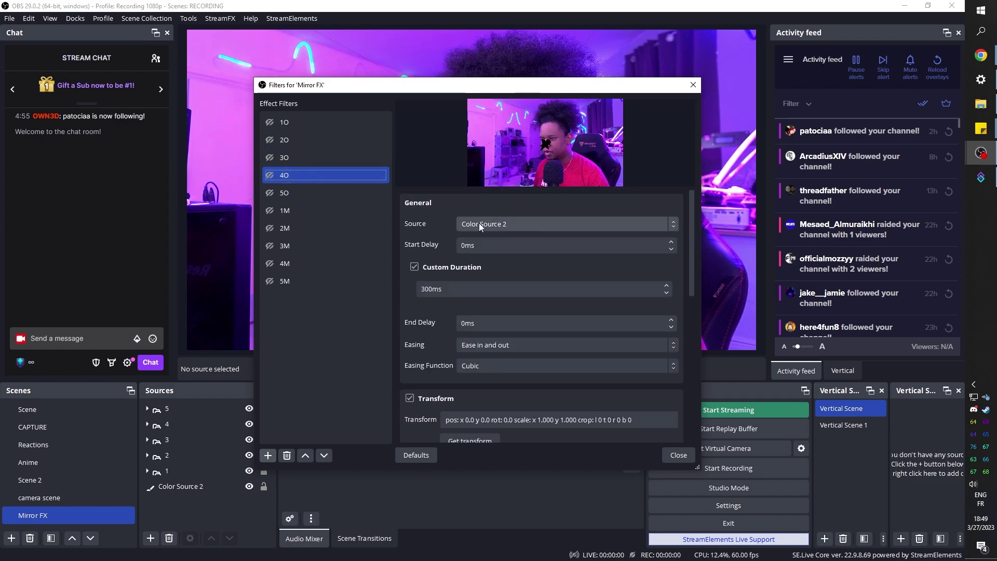
pyautogui.click(479, 223)
pyautogui.click(326, 192)
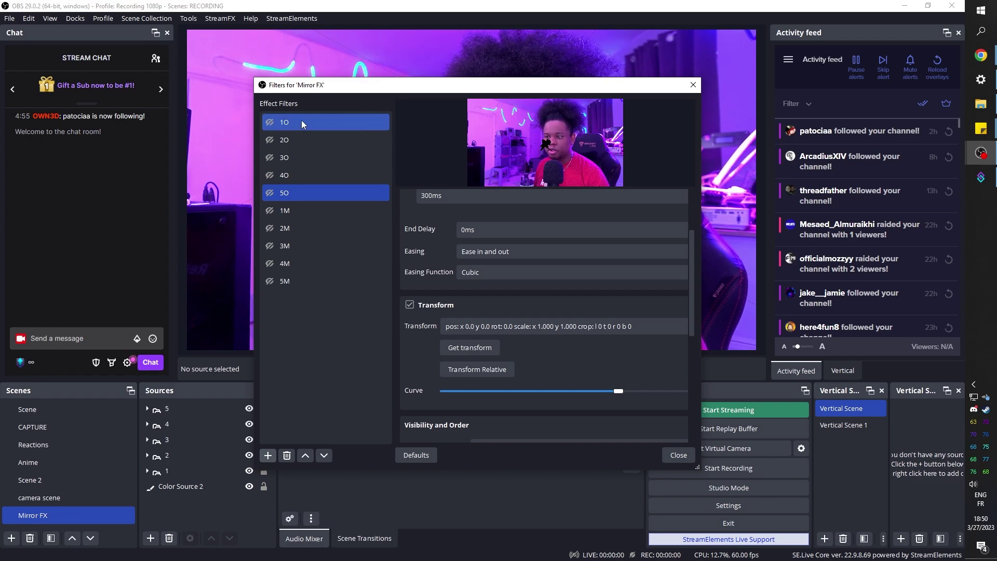
# Step: Shift shard source 1 right and up in the preview, then reselect filter 1M
pyautogui.moveTo(289, 88); pyautogui.dragTo(638, 302)
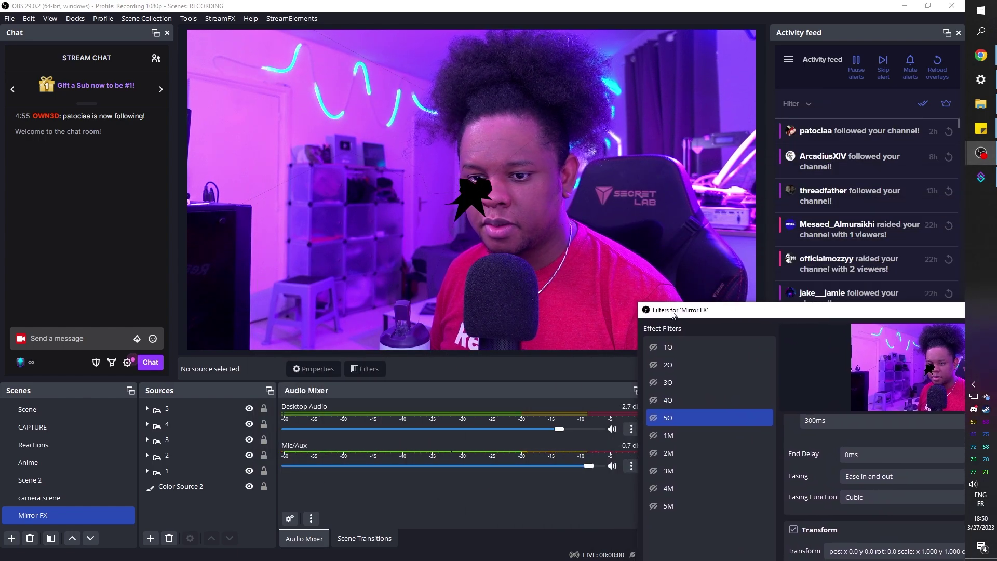
pyautogui.click(161, 470)
pyautogui.moveTo(634, 163); pyautogui.dragTo(697, 141)
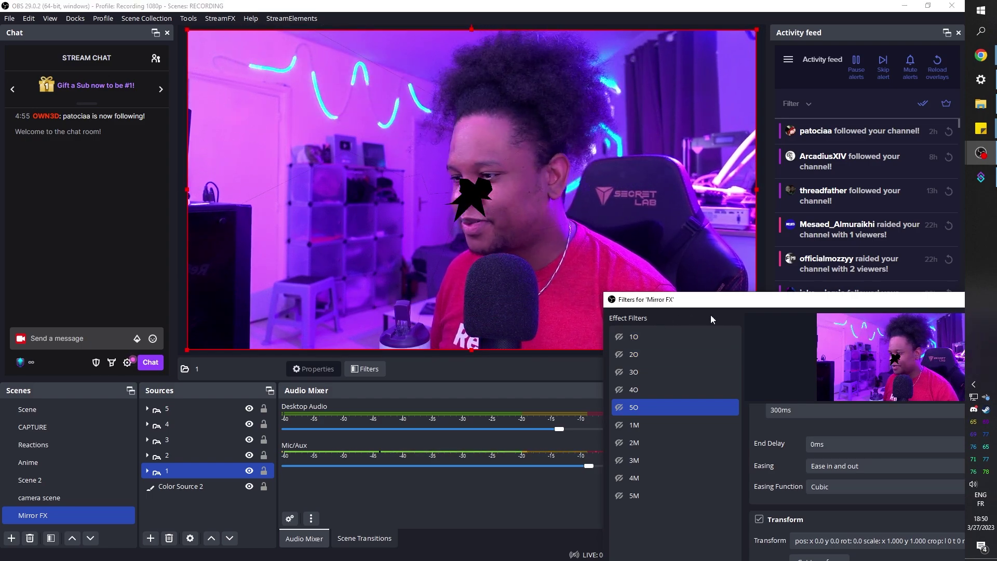
pyautogui.moveTo(741, 301); pyautogui.dragTo(427, 77)
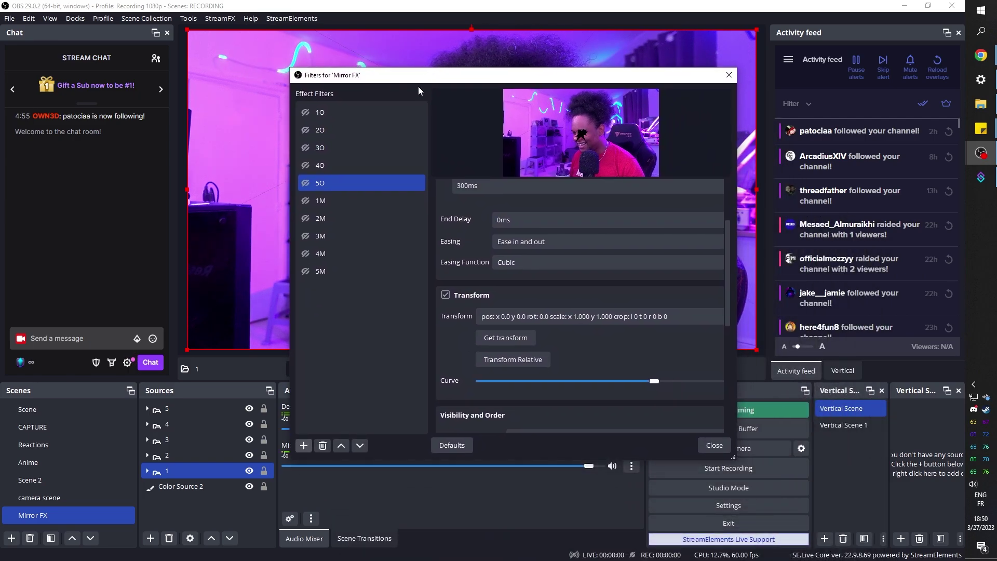
pyautogui.click(342, 205)
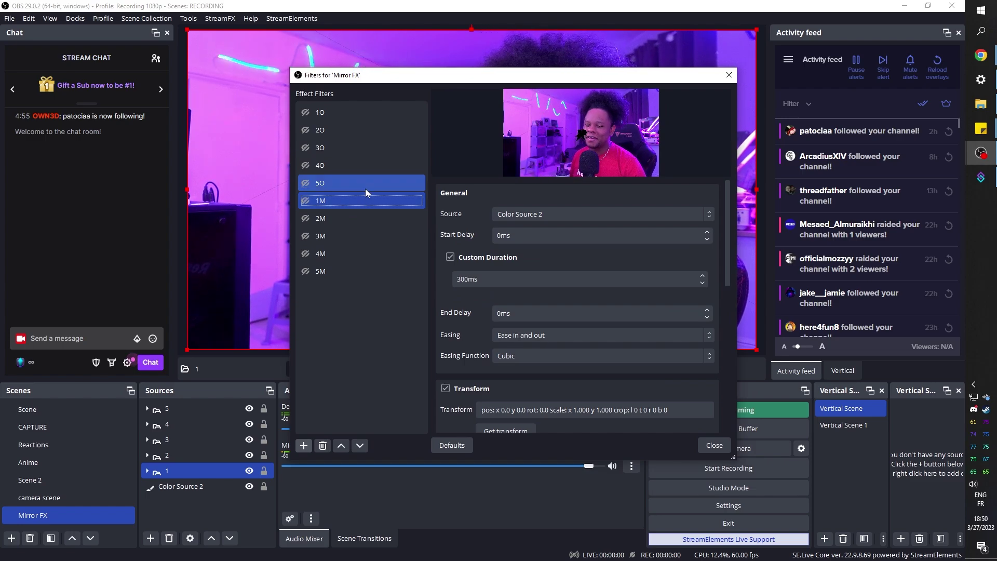
# Step: Point filter 1M at source 1 and capture its offset position x 121, y -44
pyautogui.click(504, 214)
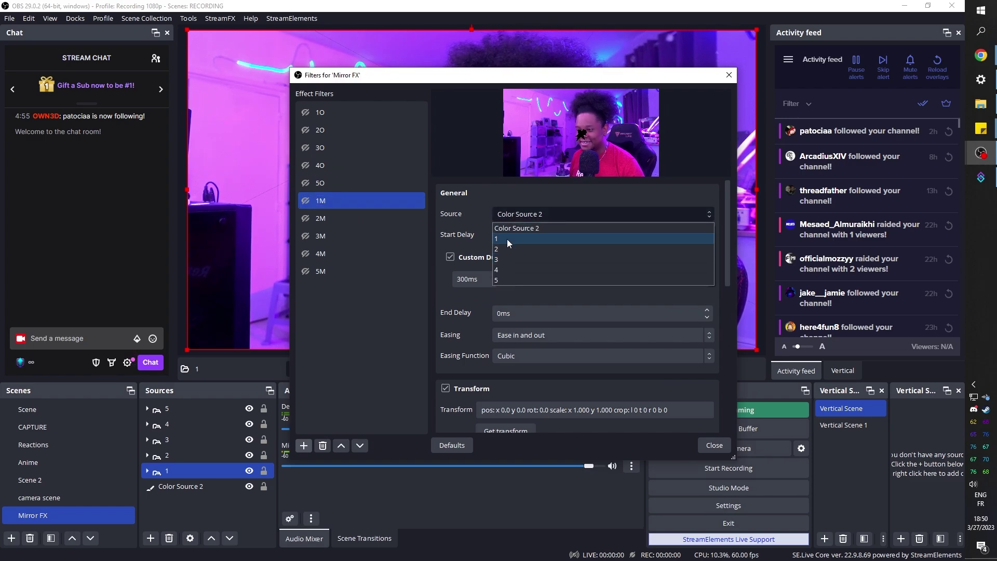
pyautogui.click(506, 240)
pyautogui.moveTo(471, 82)
pyautogui.mouseDown()
pyautogui.moveTo(431, 113)
pyautogui.moveTo(434, 123)
pyautogui.moveTo(663, 355)
pyautogui.moveTo(456, 79)
pyautogui.mouseUp()
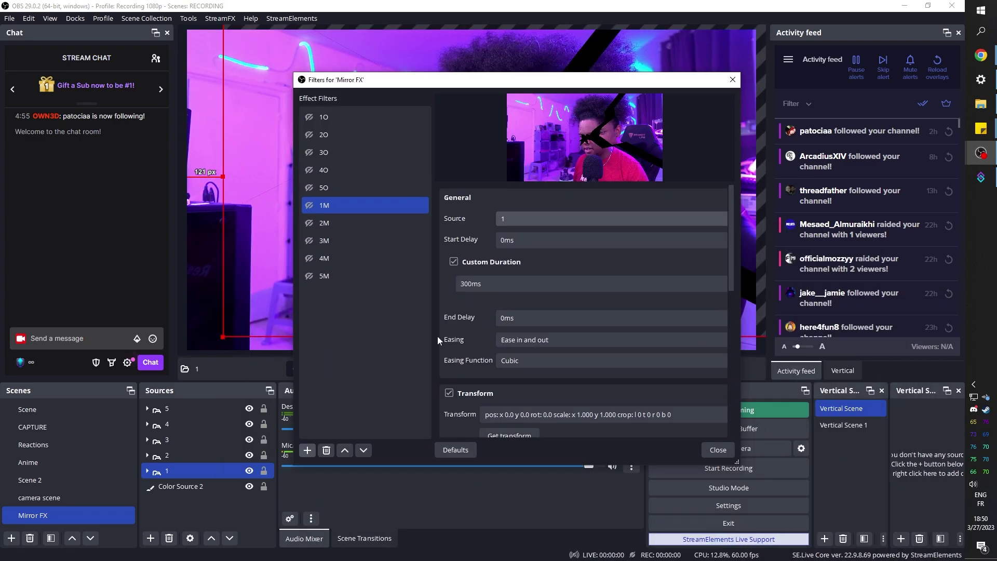
pyautogui.scroll(-3, 493, 340)
pyautogui.click(497, 343)
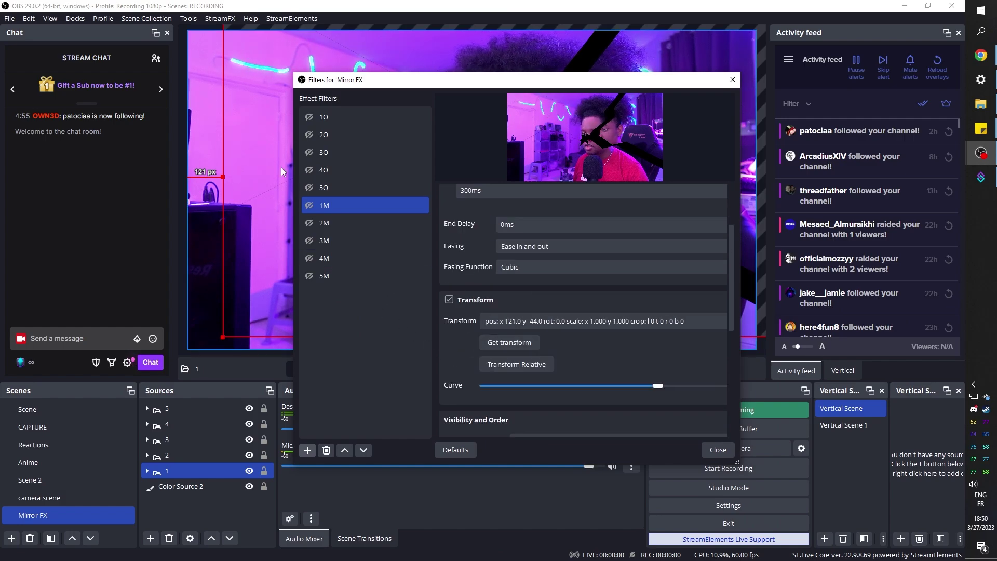
# Step: Toggle the 1O filter twice to preview the crack animation
pyautogui.moveTo(358, 87); pyautogui.dragTo(584, 341)
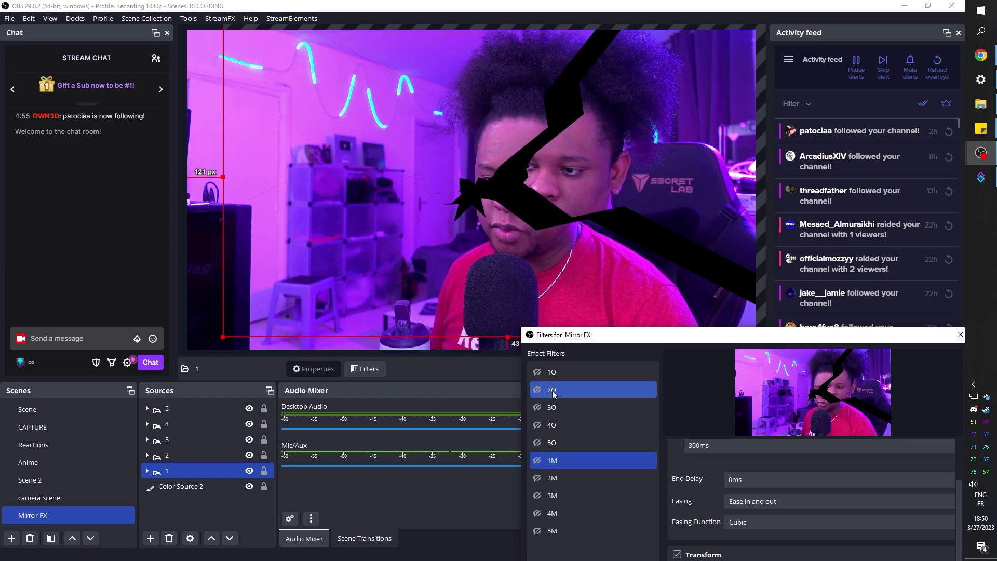
pyautogui.click(537, 371)
pyautogui.click(537, 461)
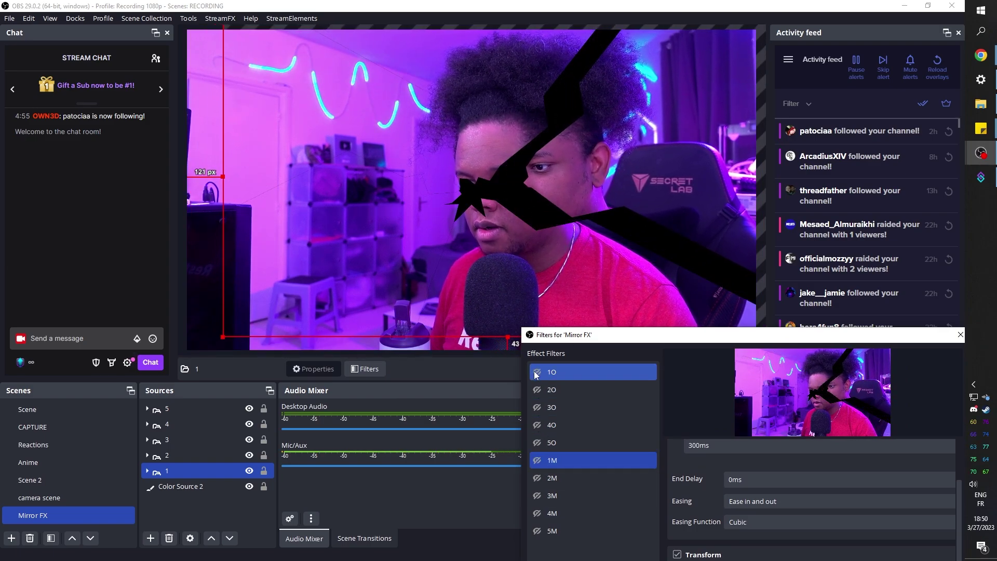
pyautogui.moveTo(632, 338); pyautogui.dragTo(577, 158)
# Step: Target source 2 with filter 2M and store its shifted offset x 28, y 73
pyautogui.click(511, 298)
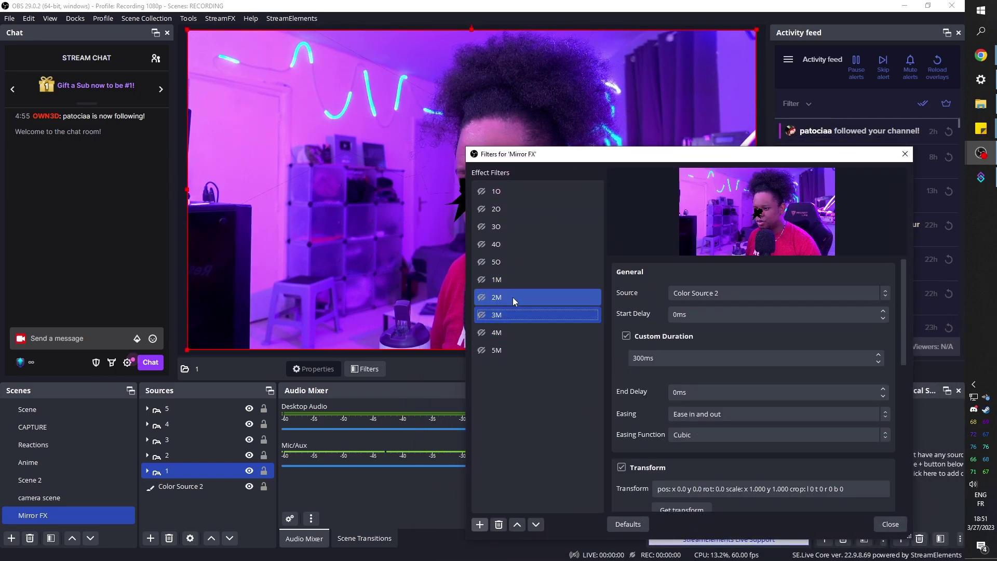
pyautogui.click(739, 293)
pyautogui.click(714, 328)
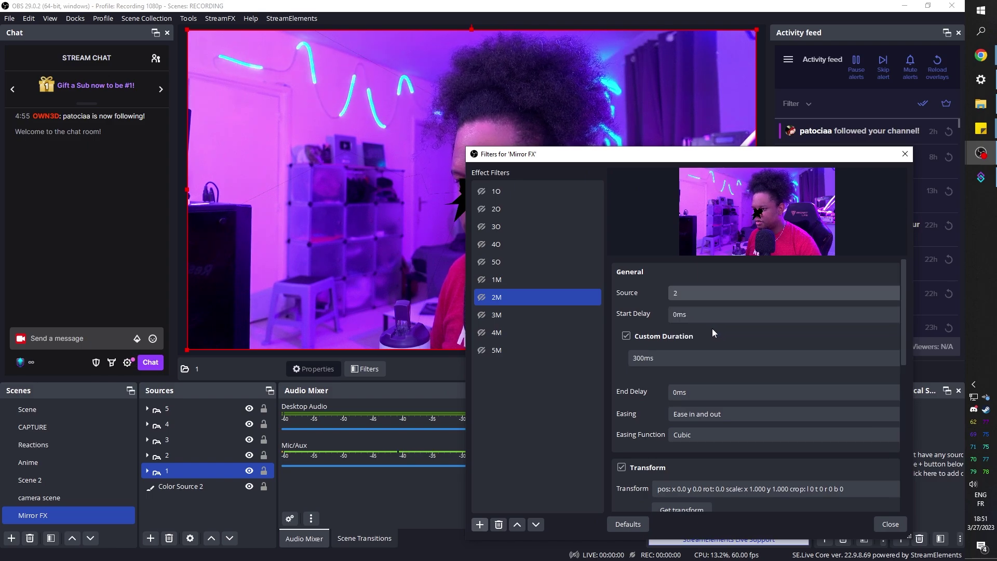
pyautogui.click(368, 318)
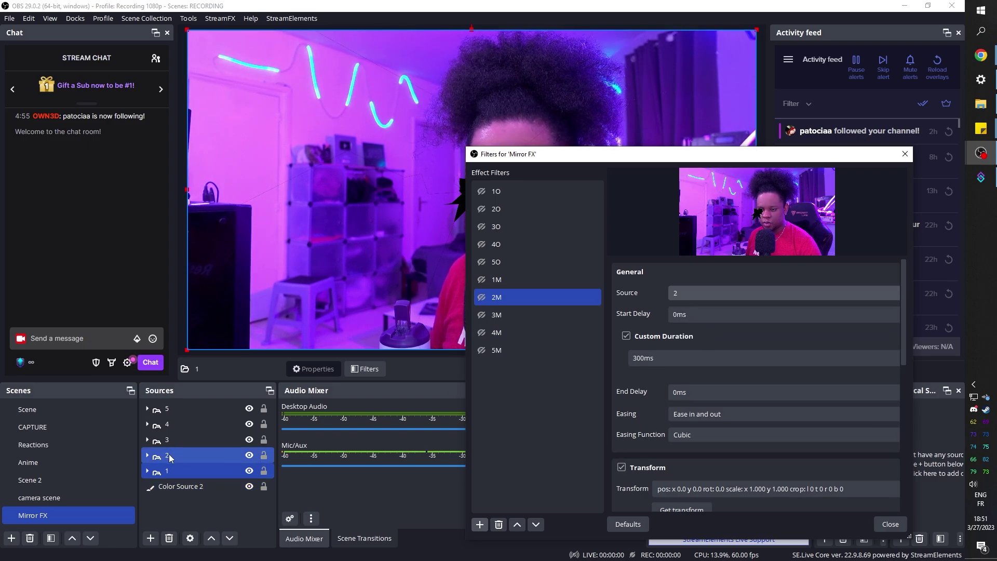
pyautogui.moveTo(397, 208)
pyautogui.mouseDown()
pyautogui.moveTo(382, 187)
pyautogui.moveTo(393, 221)
pyautogui.mouseUp()
pyautogui.moveTo(573, 162); pyautogui.dragTo(431, 69)
pyautogui.scroll(-2, 439, 316)
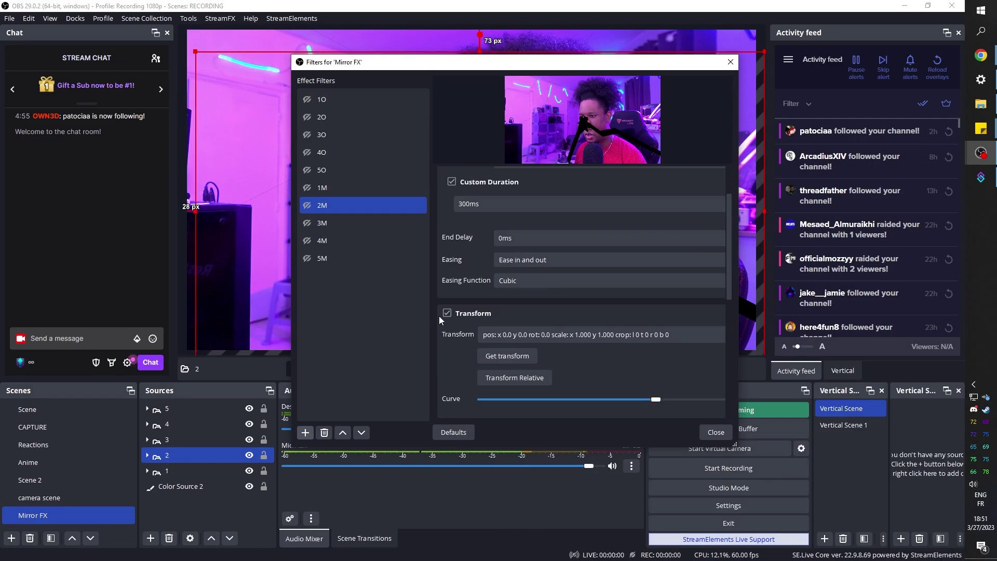
pyautogui.moveTo(402, 77); pyautogui.dragTo(637, 82)
# Step: Set filter 5M to source 5's offset x -33, y -70 and enable 1O to test
pyautogui.press('Down')
pyautogui.press('Down')
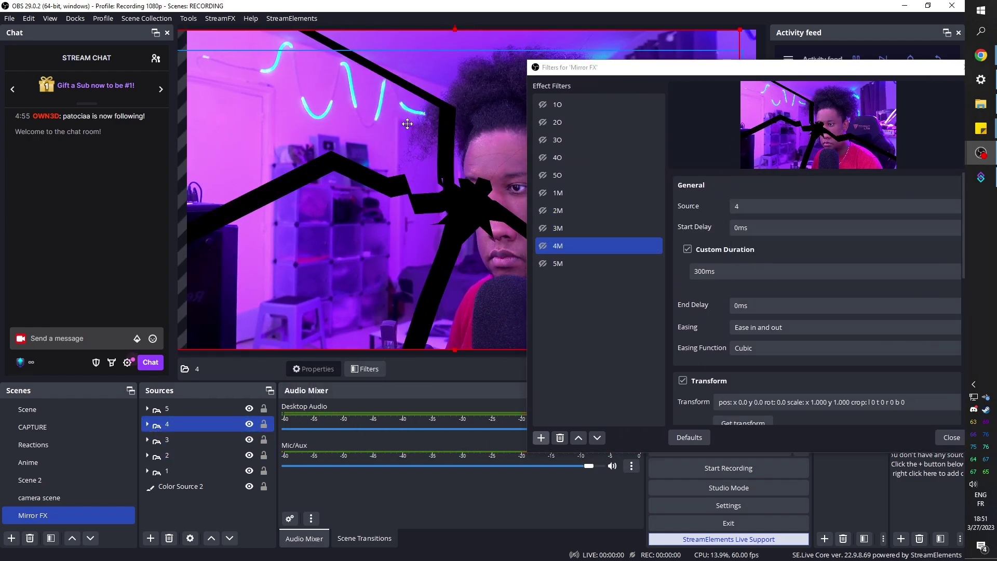
pyautogui.scroll(-2, 797, 219)
pyautogui.press('Down')
pyautogui.click(447, 199)
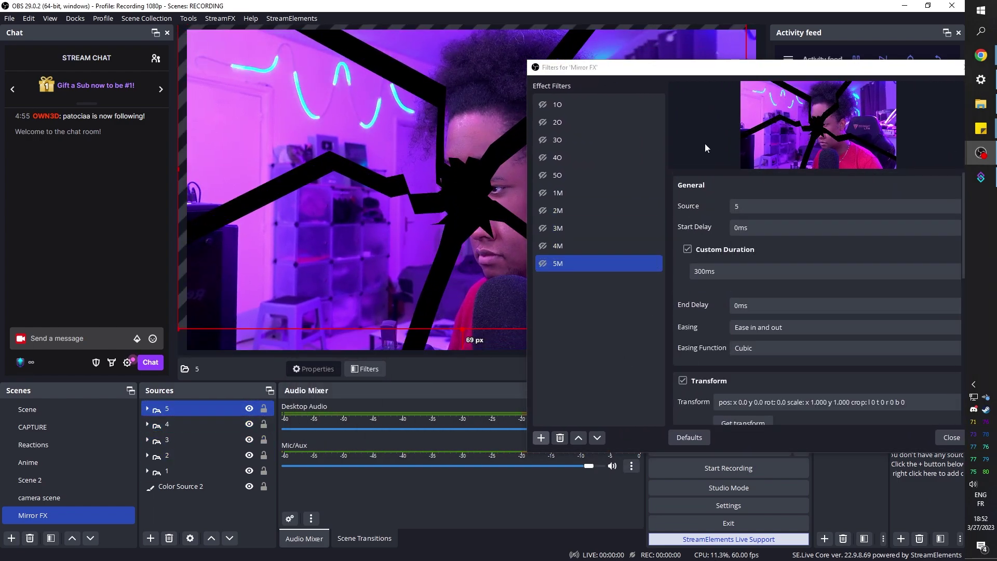
pyautogui.moveTo(644, 69); pyautogui.dragTo(723, 88)
pyautogui.click(622, 125)
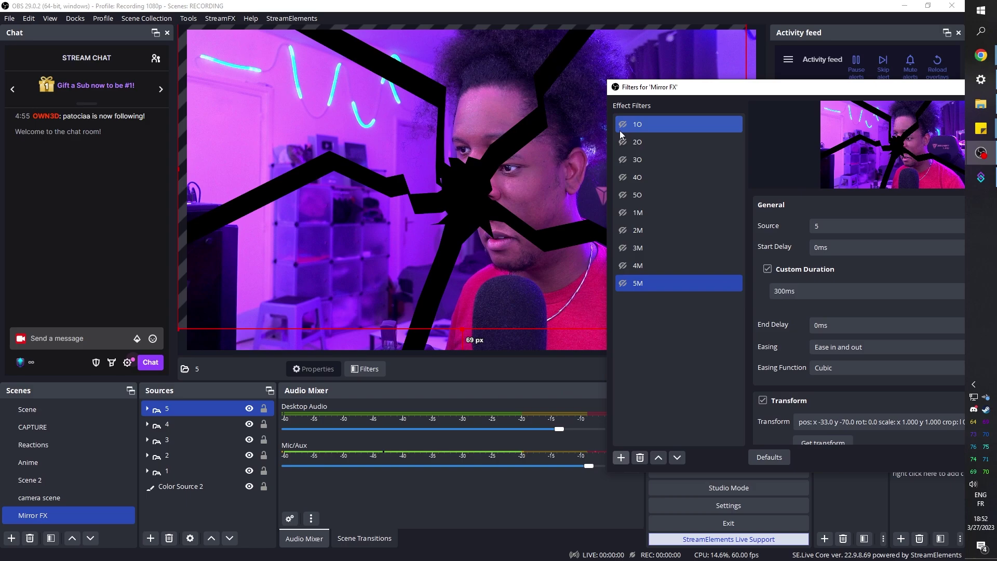
# Step: Toggle the 1O–3O appear filters and the 2M filter to test the shard animations
pyautogui.click(622, 159)
pyautogui.click(622, 177)
pyautogui.click(621, 196)
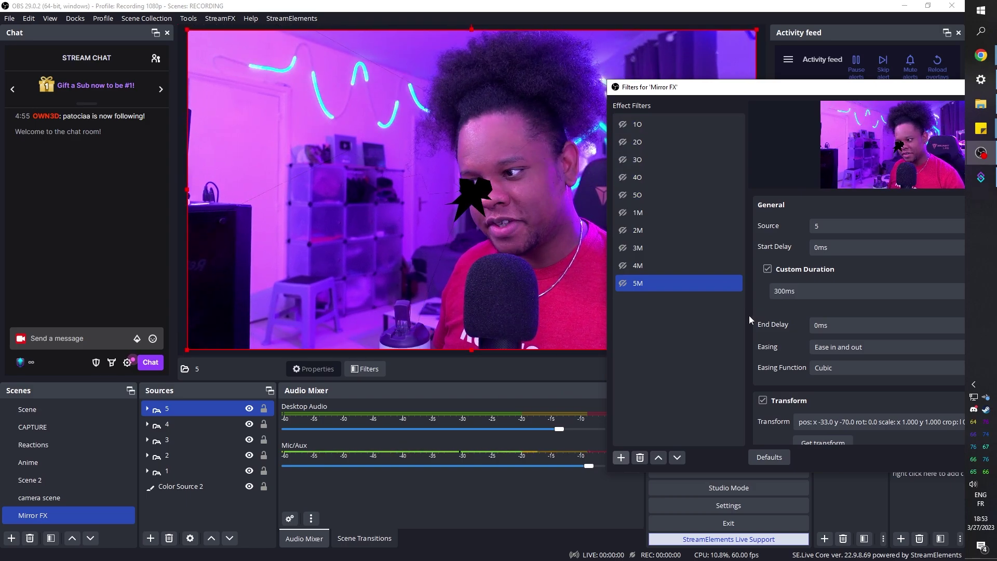
pyautogui.scroll(-3, 758, 322)
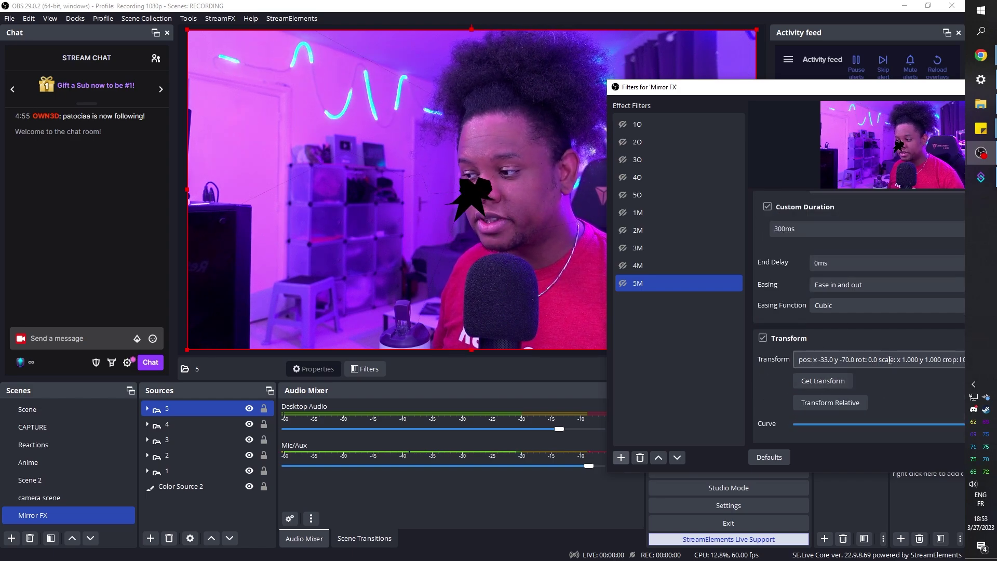
pyautogui.moveTo(778, 87); pyautogui.dragTo(684, 78)
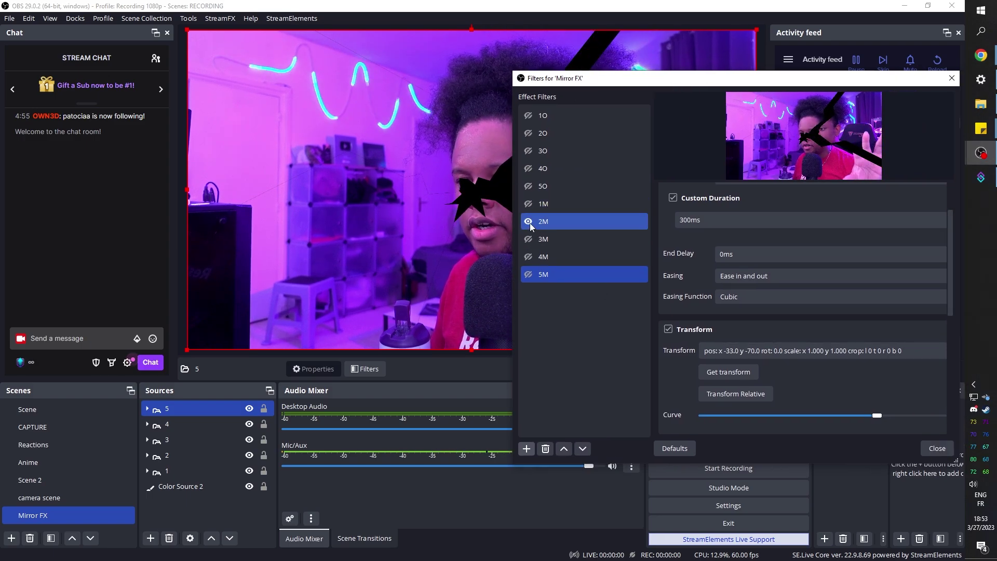
pyautogui.click(529, 256)
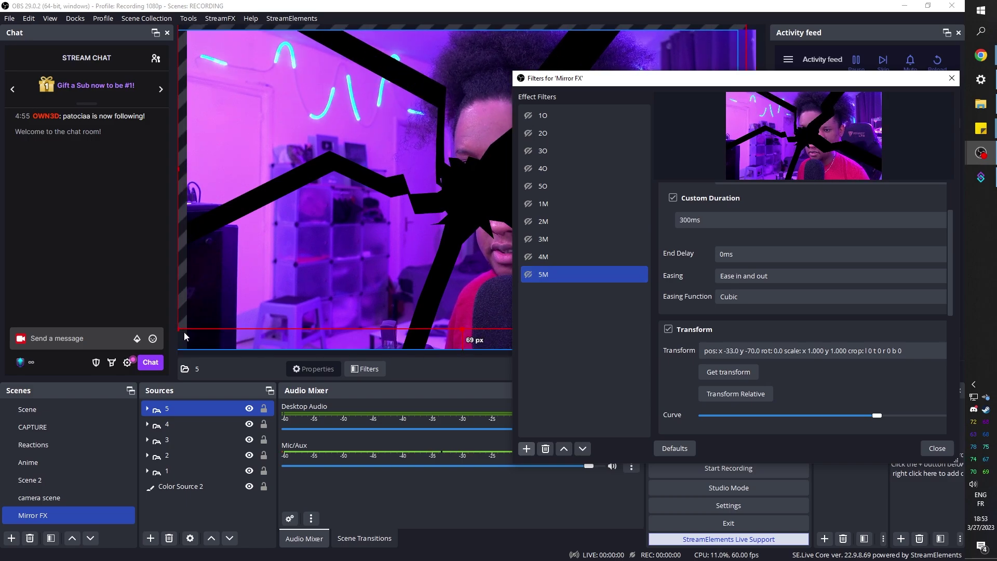
# Step: Check source 5's position in Edit Transform, then close the Filters window
pyautogui.rightClick(171, 413)
pyautogui.moveTo(239, 196)
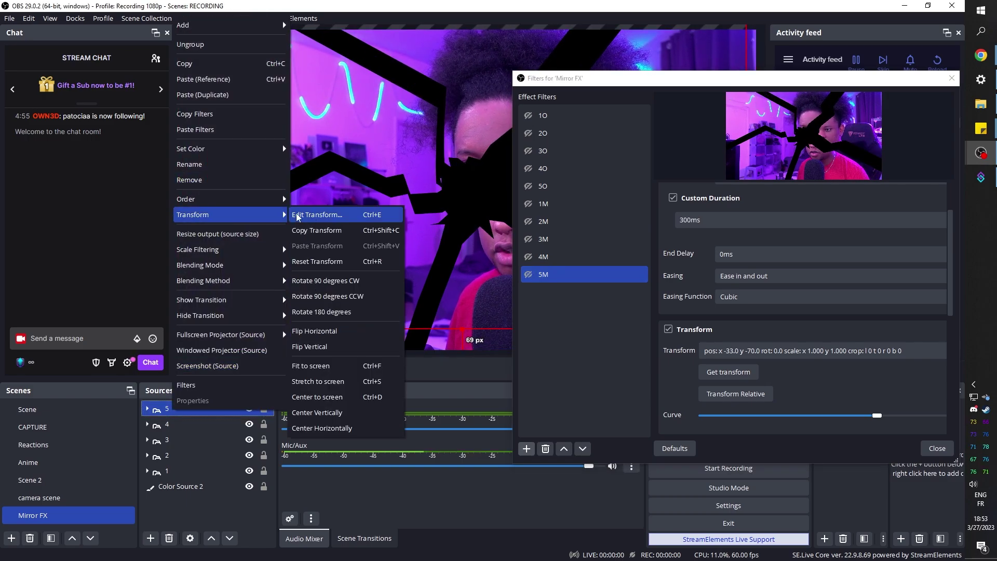
pyautogui.click(312, 198)
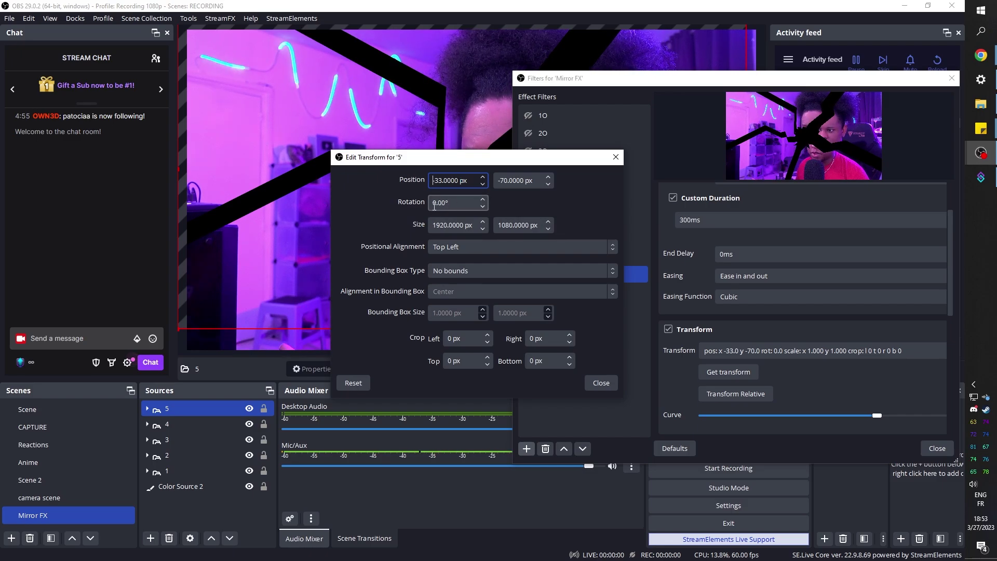
pyautogui.click(597, 386)
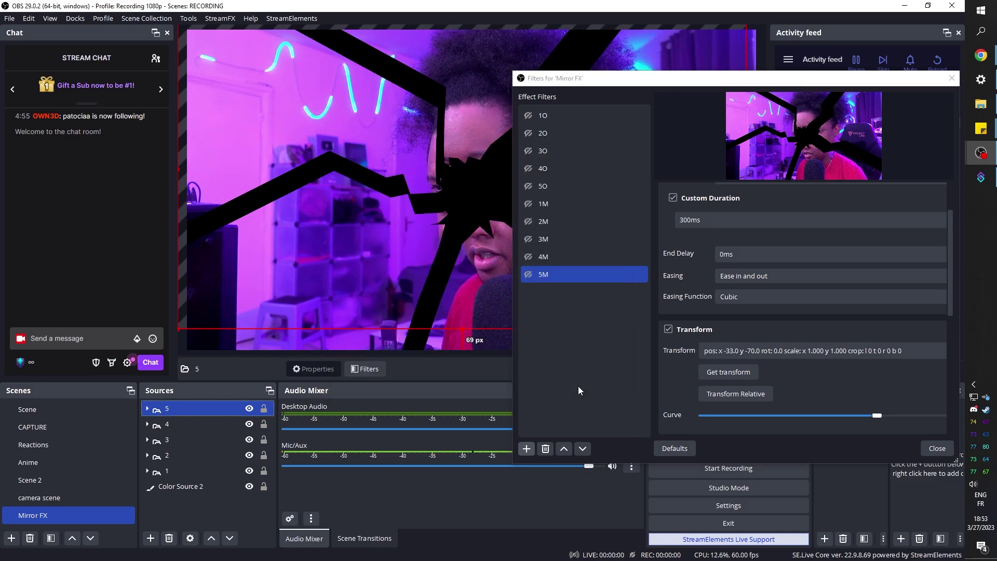
pyautogui.moveTo(700, 83); pyautogui.dragTo(706, 123)
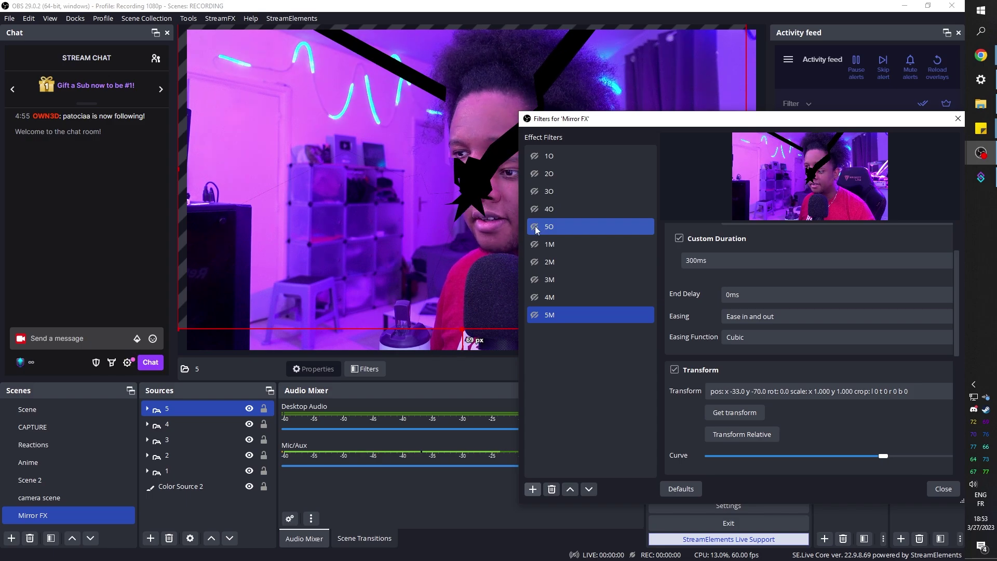
pyautogui.press('Escape')
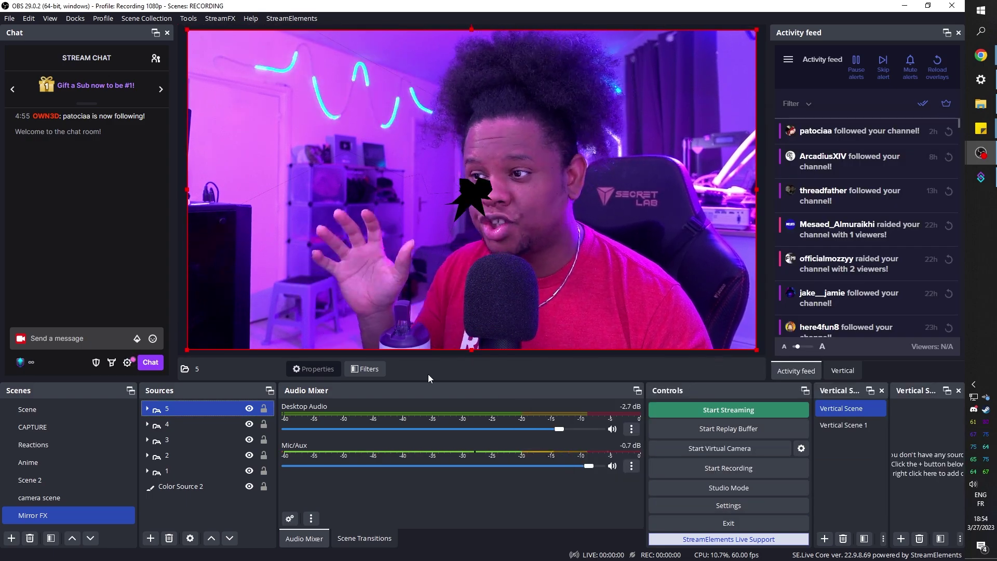
# Step: Switch to Streamer.bot and add a Mirror effect action in the Others group
pyautogui.hotkey('alt', 'Tab')
pyautogui.moveTo(412, 126); pyautogui.dragTo(439, 75)
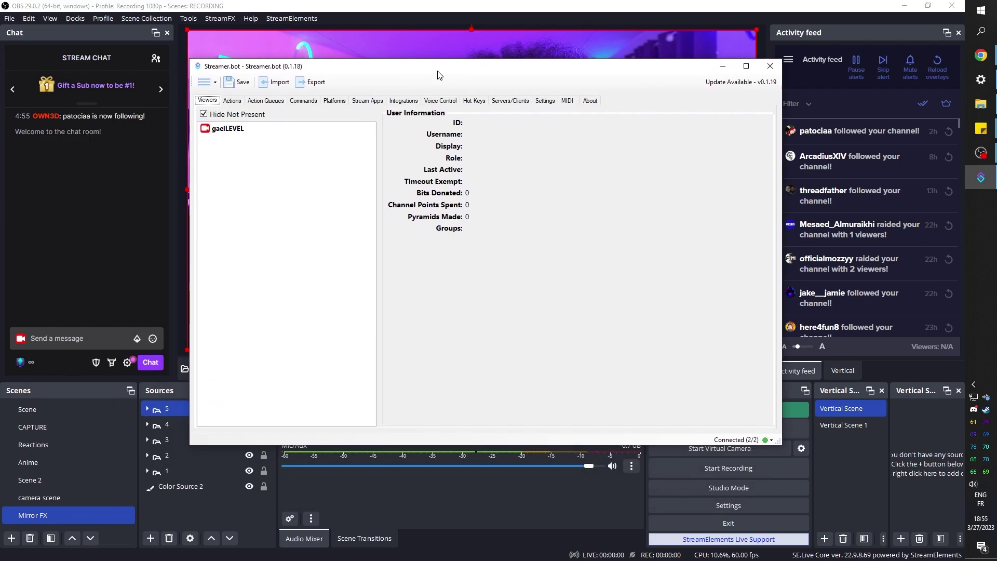
pyautogui.click(231, 100)
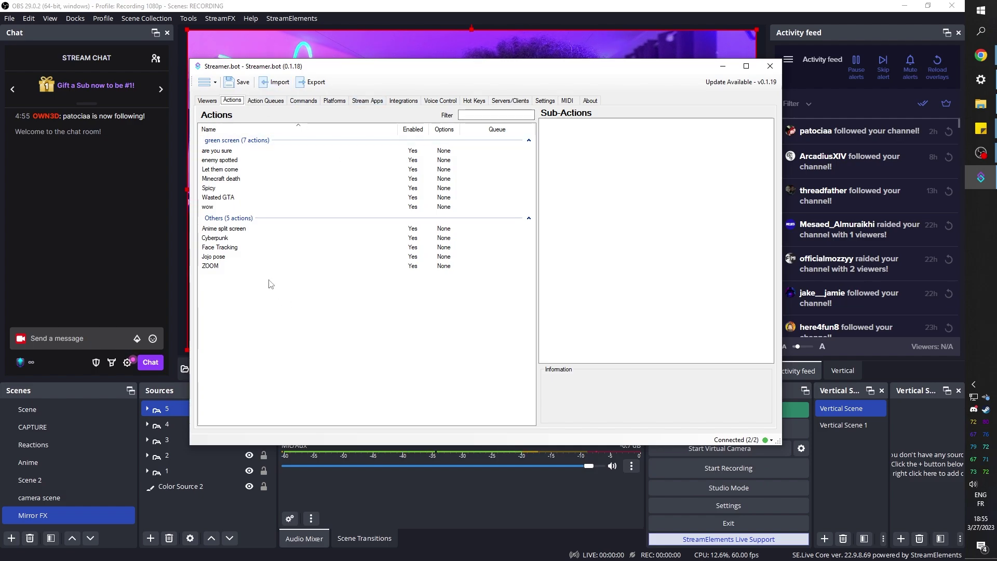
pyautogui.click(303, 296)
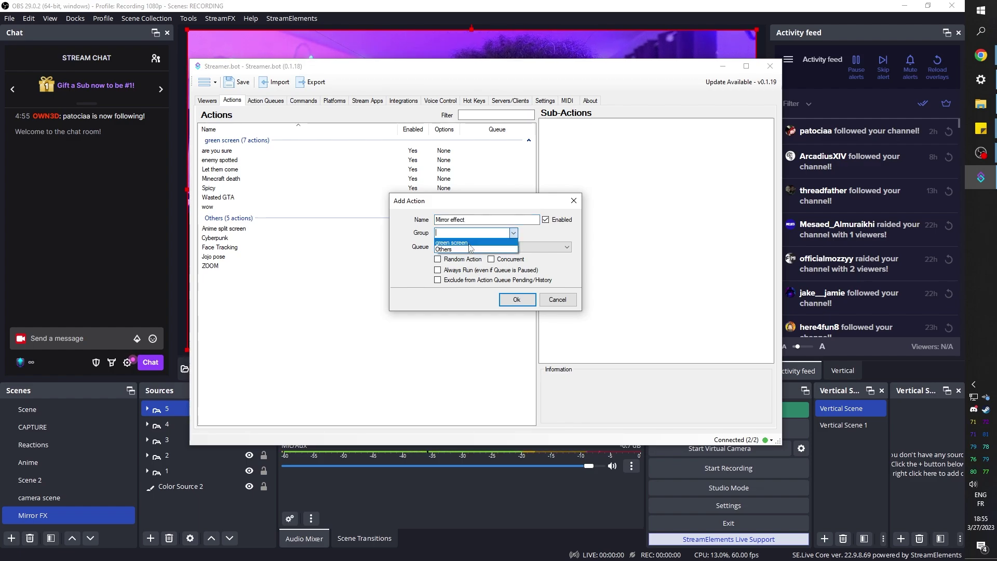
pyautogui.click(510, 300)
pyautogui.moveTo(530, 66); pyautogui.dragTo(503, 274)
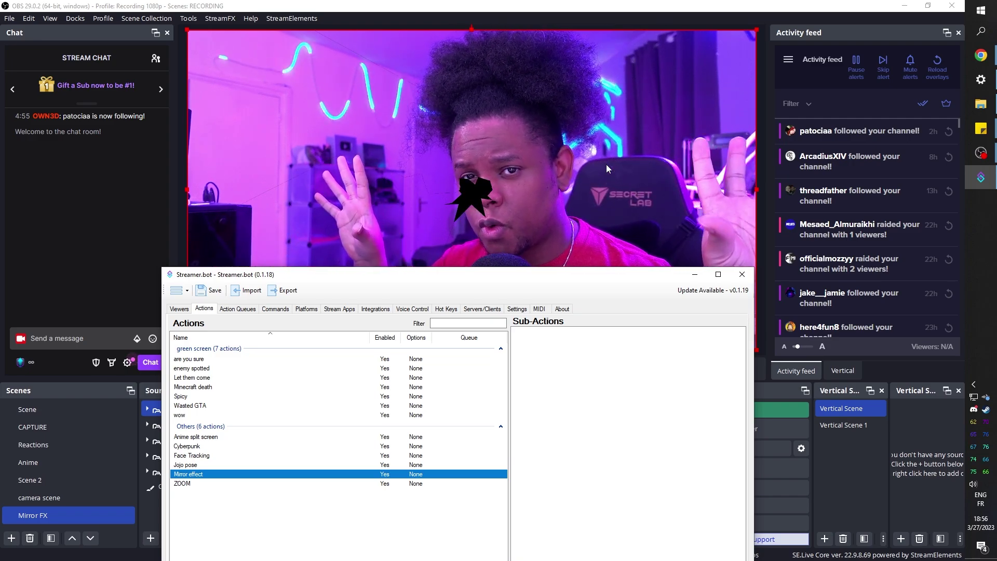
# Step: Add a Set Scene Filter State sub-action that makes Mirror FX's 1O filter Visible
pyautogui.rightClick(553, 367)
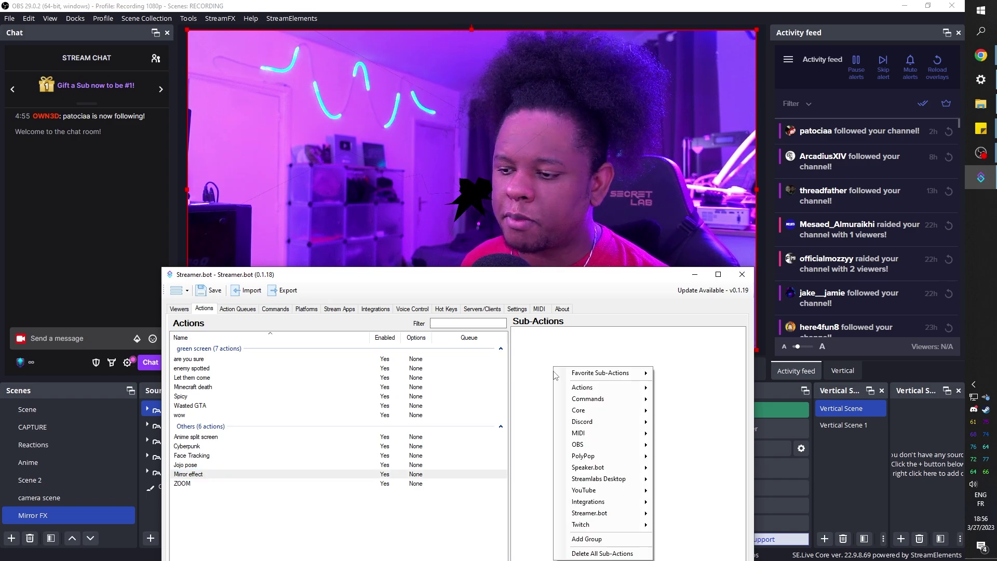
pyautogui.moveTo(600, 448)
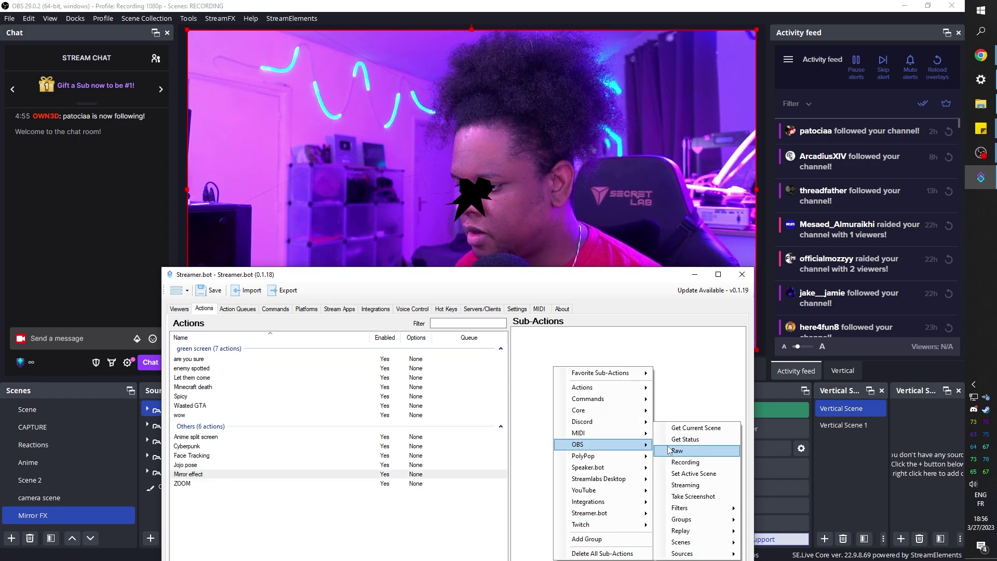
pyautogui.moveTo(692, 543)
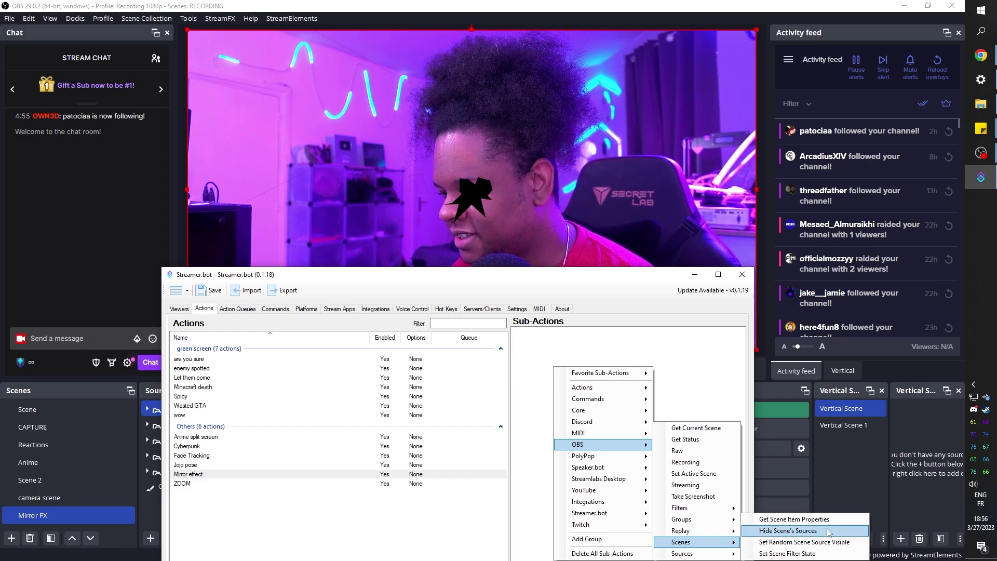
pyautogui.click(808, 554)
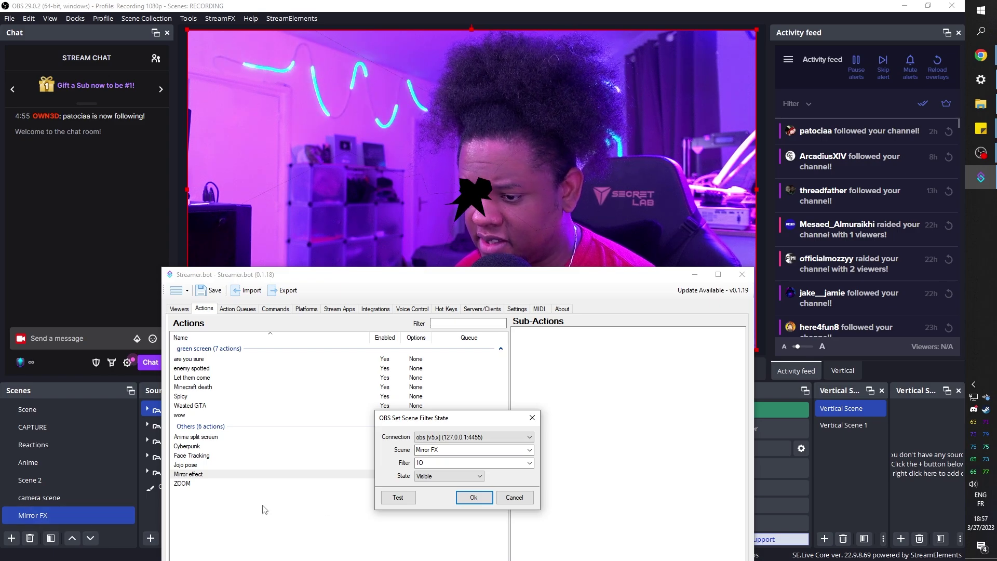
pyautogui.click(474, 497)
# Step: Set the first filter-state step's filter to 1M
pyautogui.rightClick(561, 368)
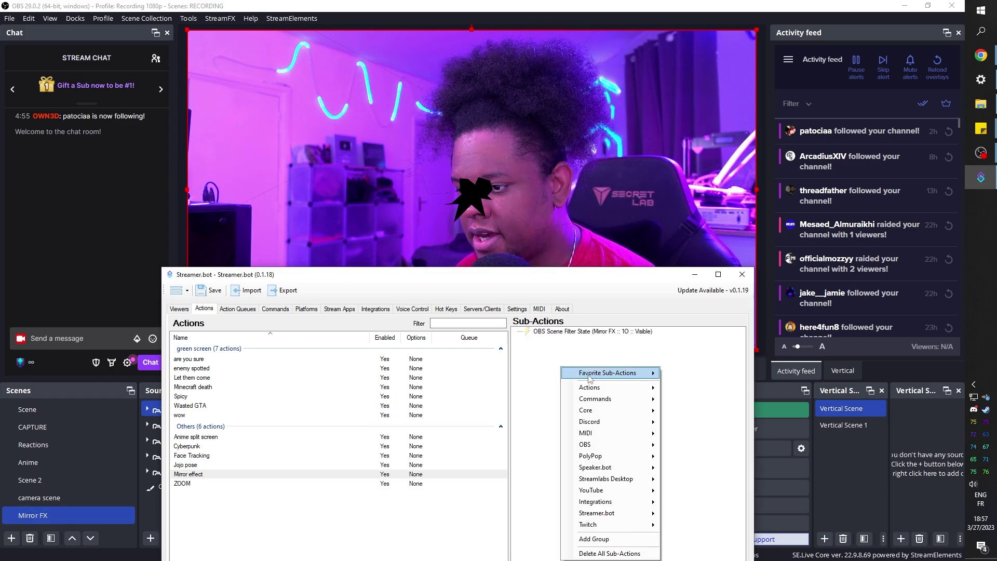
pyautogui.moveTo(607, 393)
pyautogui.moveTo(643, 444)
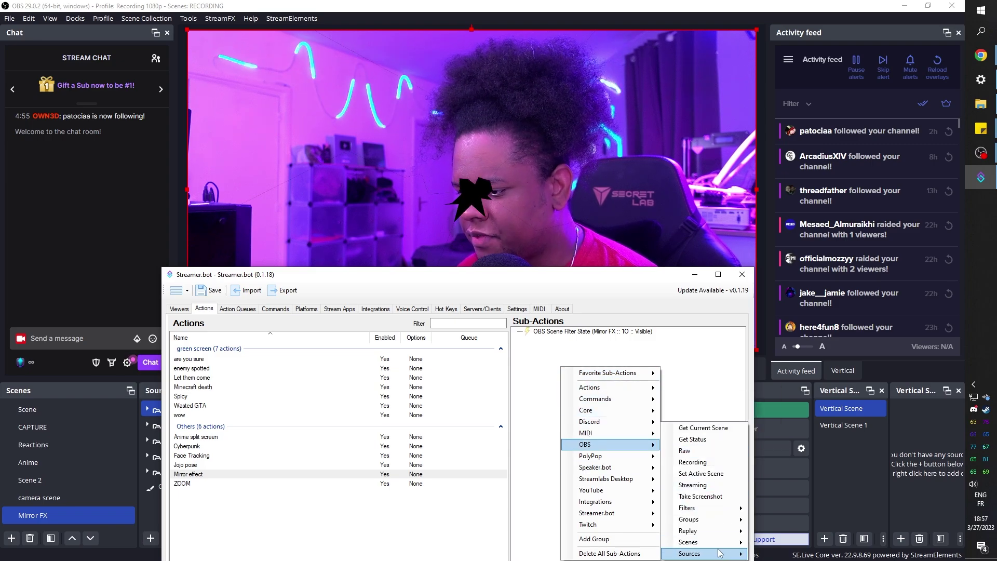
pyautogui.click(566, 341)
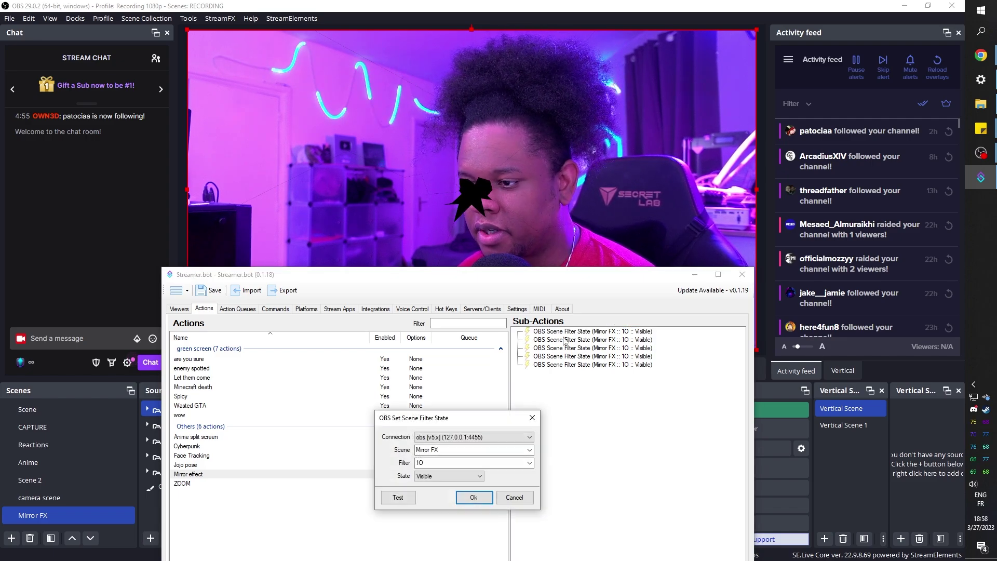
pyautogui.click(512, 462)
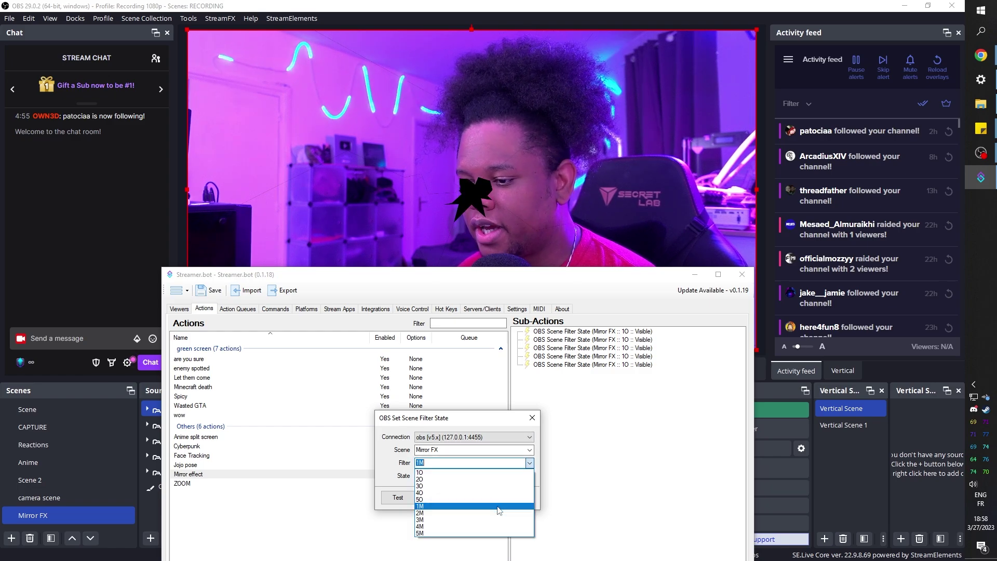
pyautogui.click(496, 506)
pyautogui.click(486, 493)
# Step: Set the second and third filter-state steps to filters 2M and 3M
pyautogui.doubleClick(580, 347)
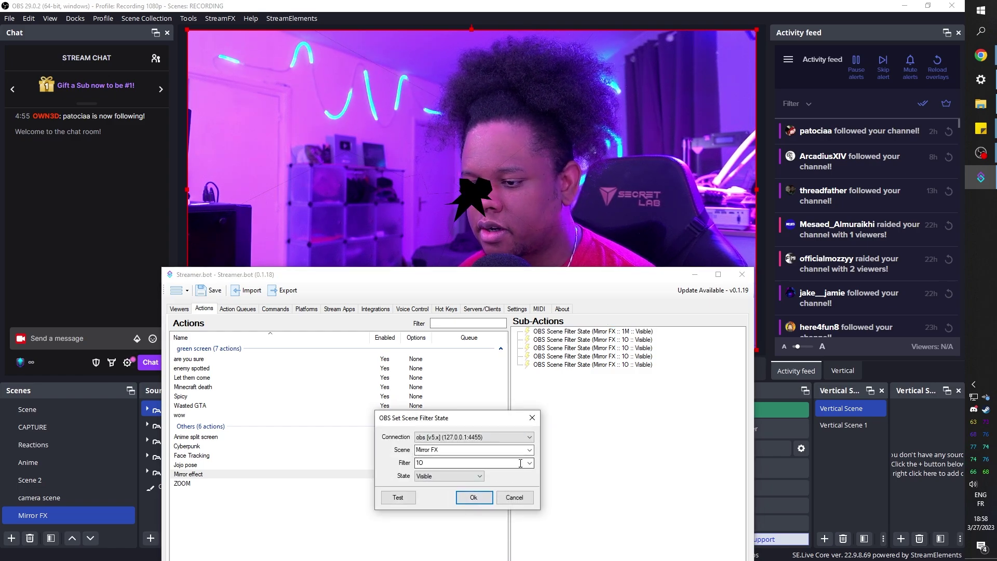
pyautogui.click(521, 462)
pyautogui.click(499, 522)
pyautogui.click(473, 497)
pyautogui.click(604, 350)
pyautogui.doubleClick(603, 351)
pyautogui.click(520, 462)
pyautogui.click(498, 529)
pyautogui.click(474, 497)
# Step: Set the fourth and fifth filter-state steps to filters 4M and 5M
pyautogui.click(590, 358)
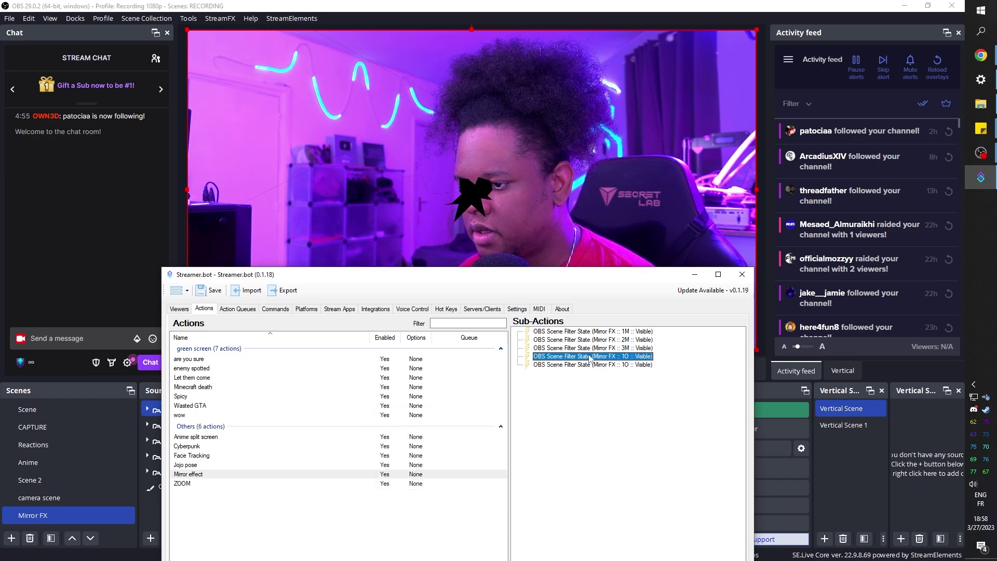
pyautogui.doubleClick(590, 358)
pyautogui.click(529, 462)
pyautogui.click(499, 538)
pyautogui.click(474, 497)
pyautogui.doubleClick(591, 365)
pyautogui.click(529, 462)
pyautogui.click(459, 537)
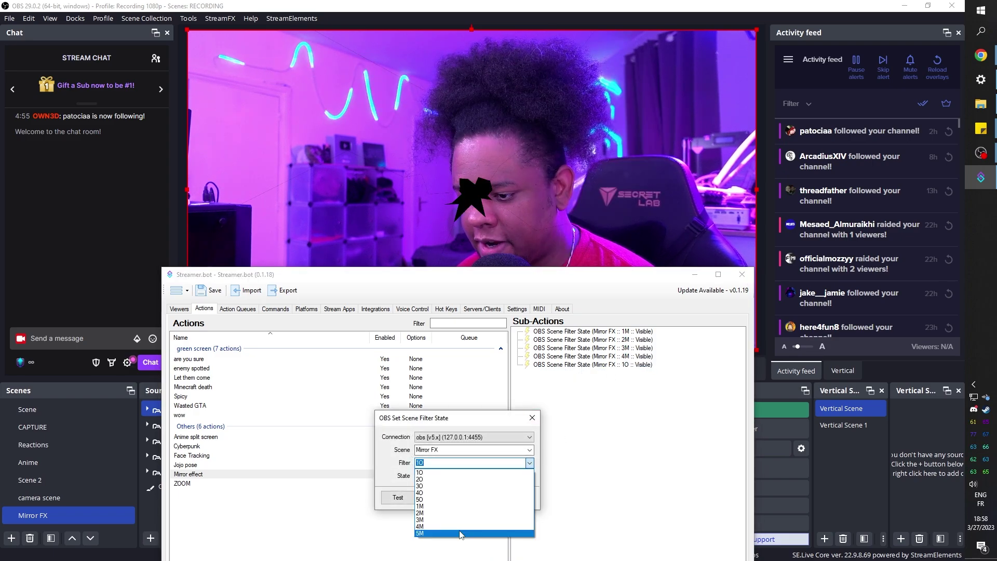
pyautogui.click(474, 498)
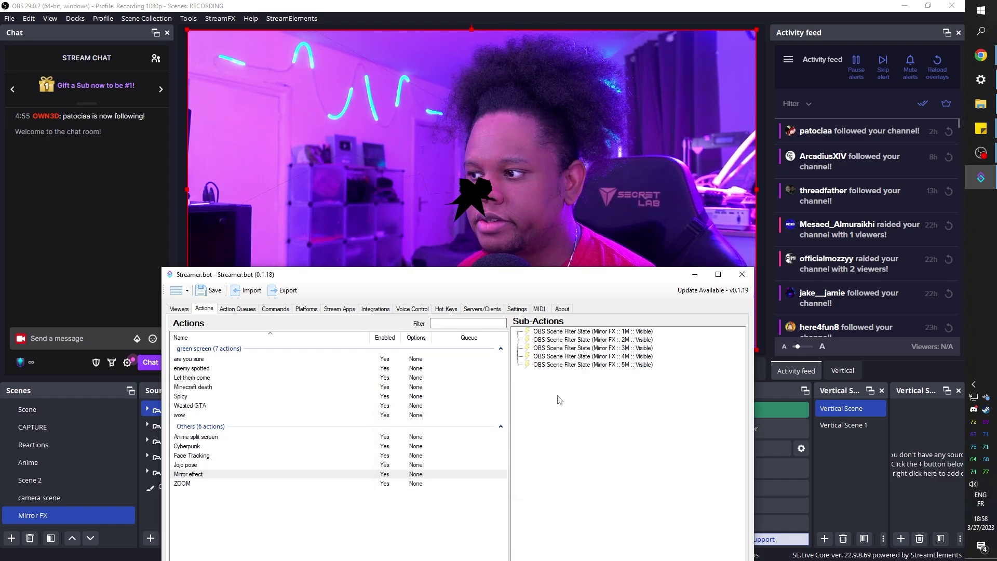
# Step: Append a Core Delay sub-action of 3000 ms to the Mirror effect action
pyautogui.rightClick(559, 356)
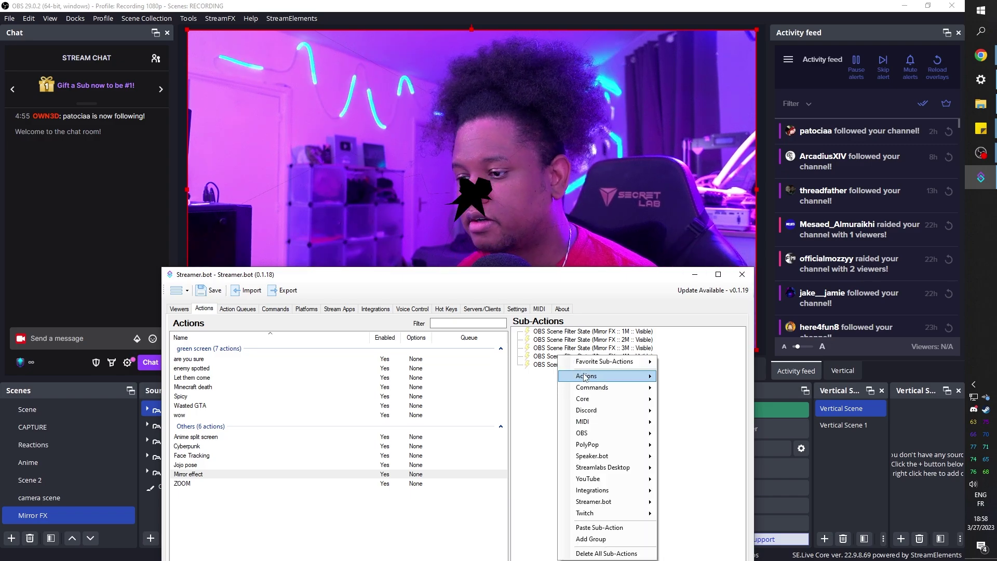
pyautogui.moveTo(587, 402)
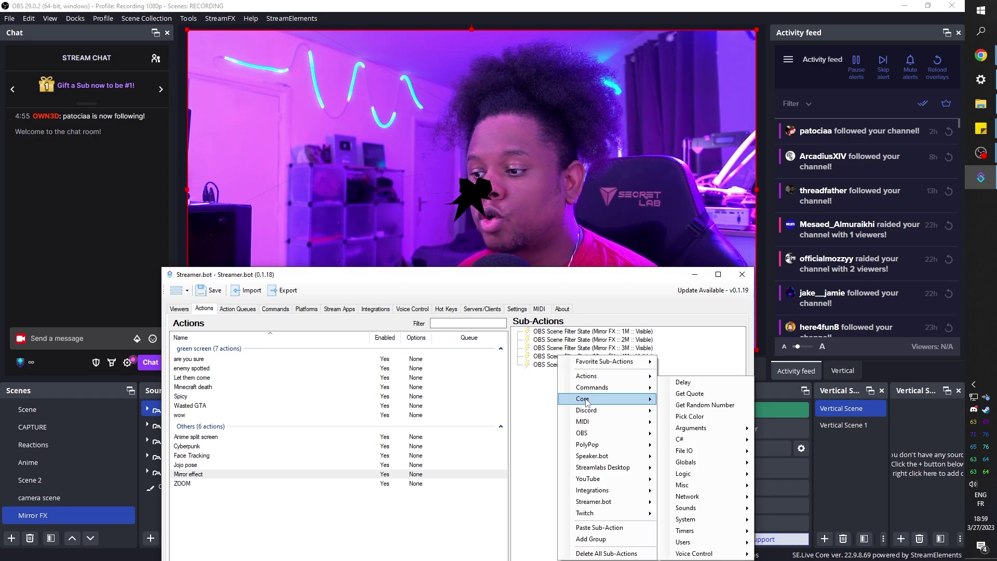
pyautogui.click(690, 386)
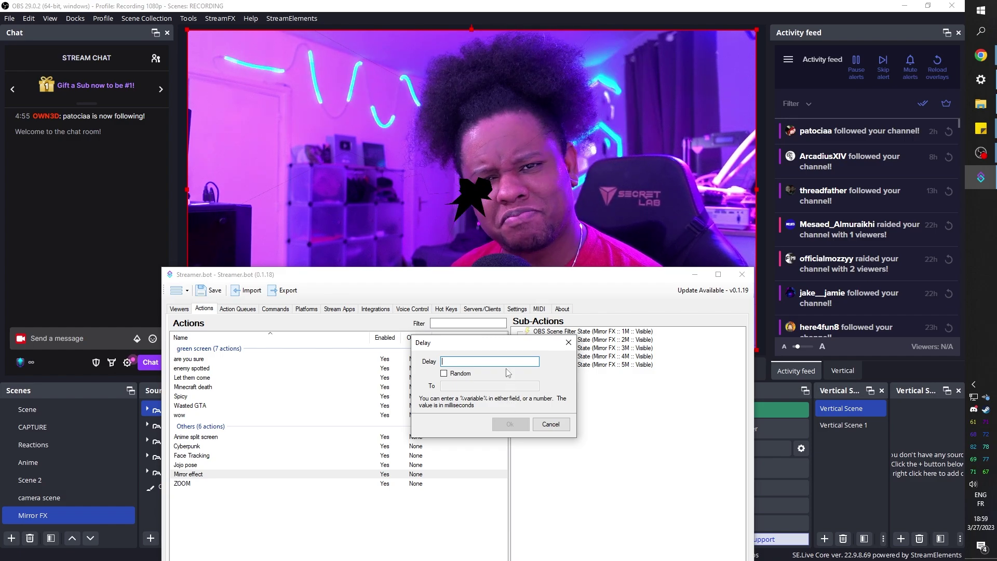
pyautogui.write('3')
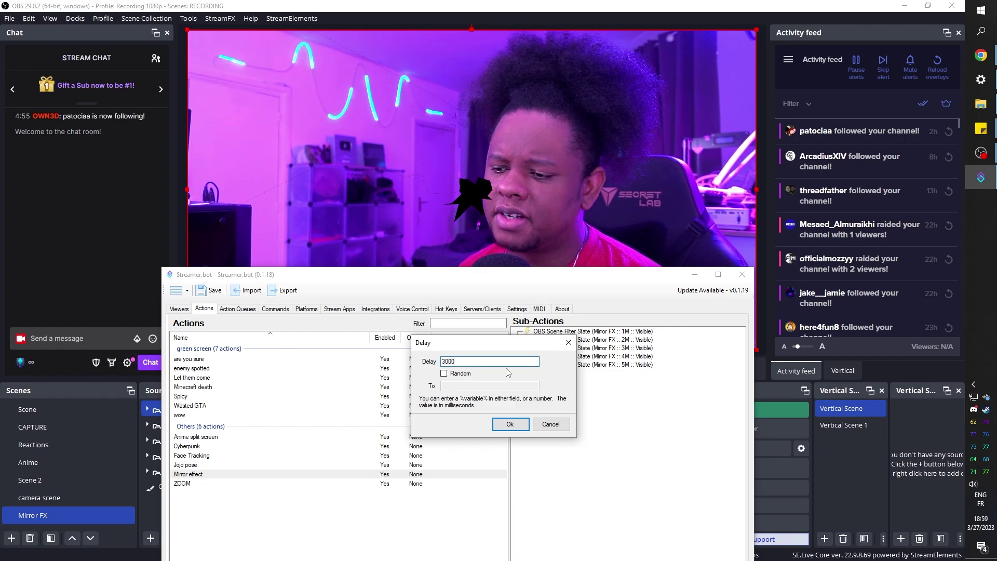
pyautogui.write('000')
pyautogui.click(510, 424)
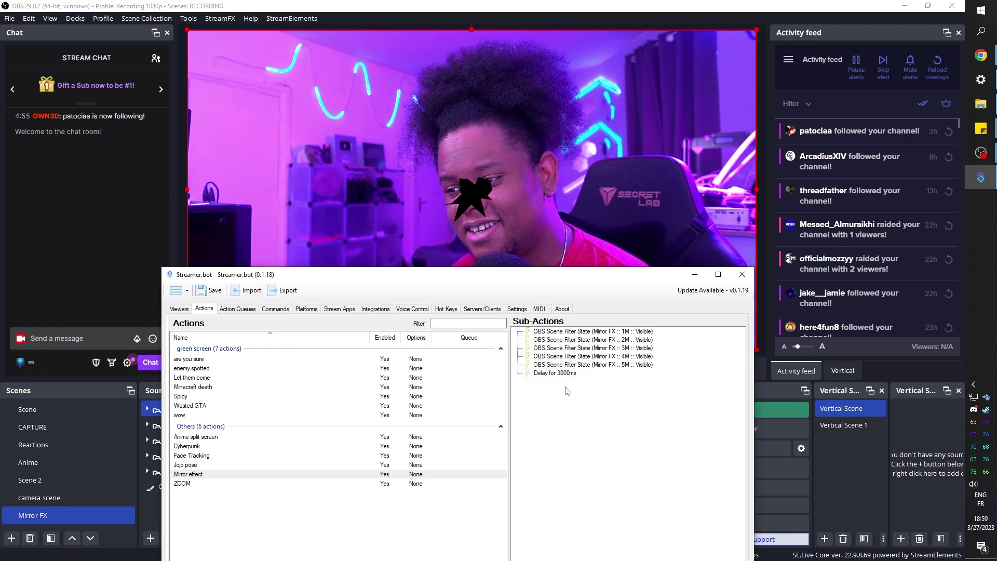
# Step: Duplicate the 5M filter step and change the copy's filter to 1O
pyautogui.rightClick(571, 364)
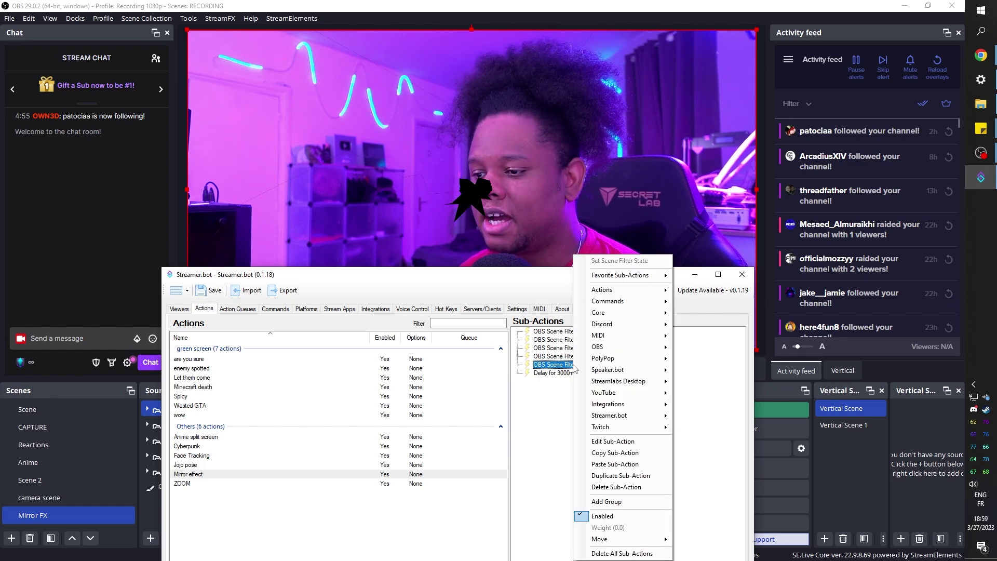
pyautogui.click(597, 477)
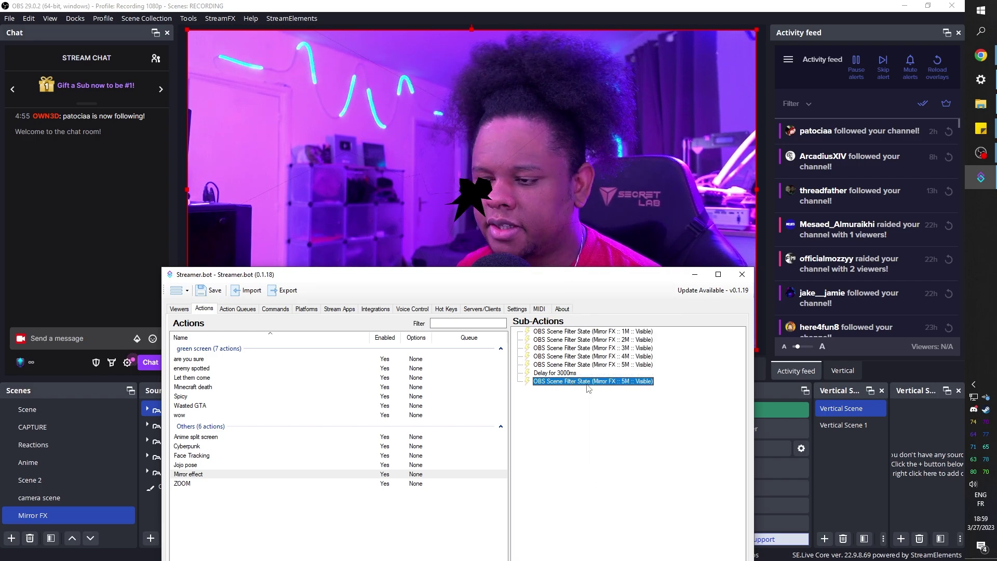
pyautogui.doubleClick(586, 383)
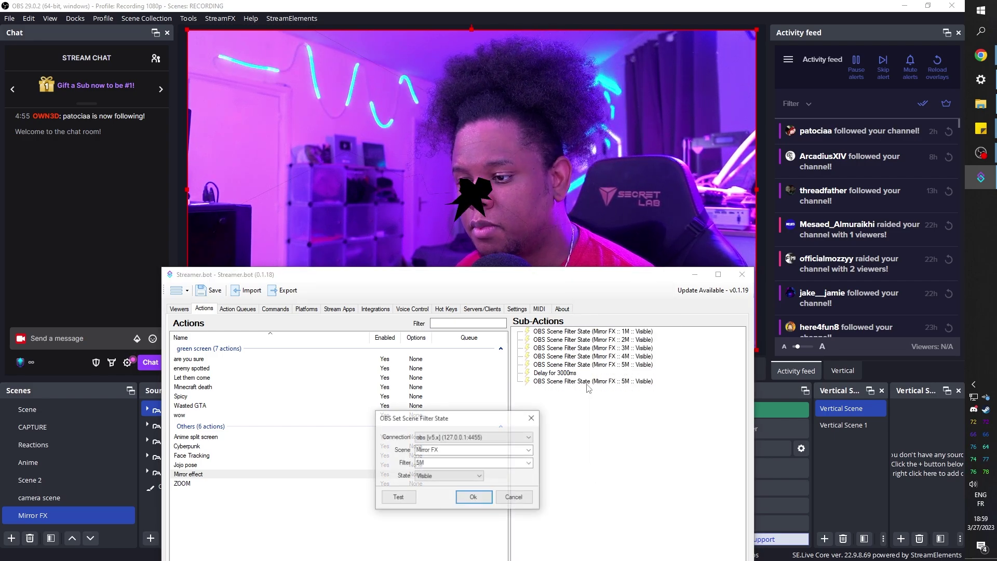
pyautogui.click(529, 462)
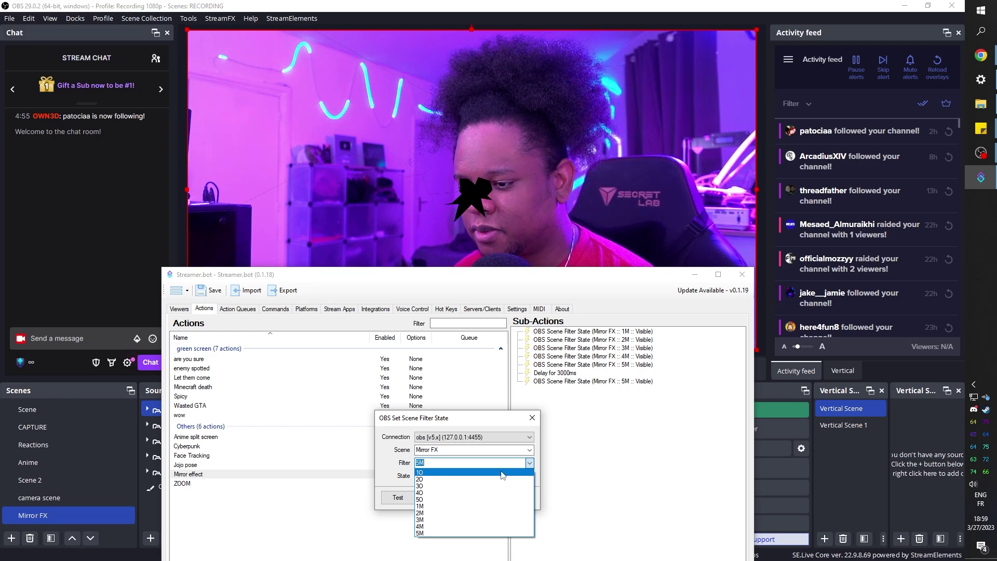
pyautogui.click(502, 473)
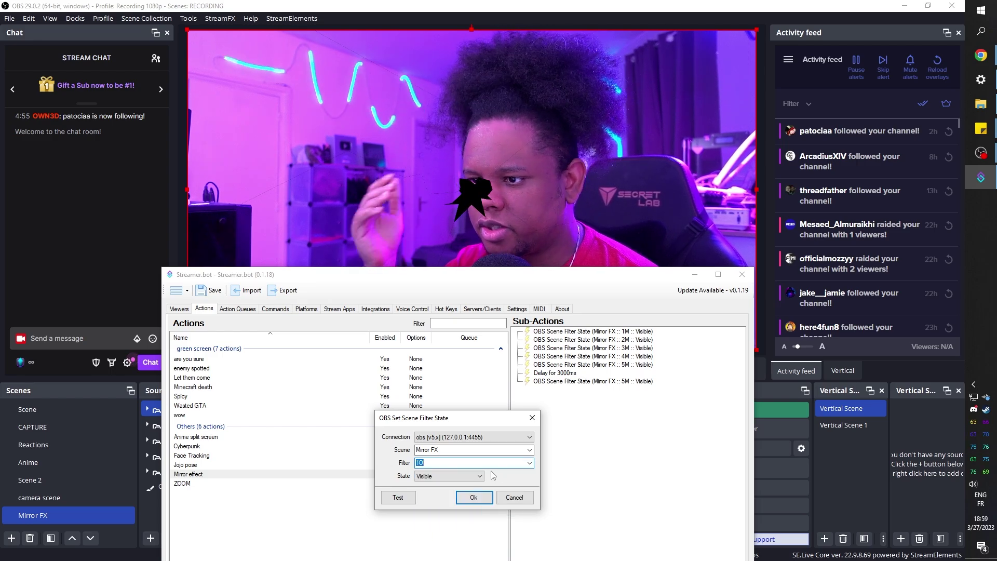
pyautogui.click(473, 498)
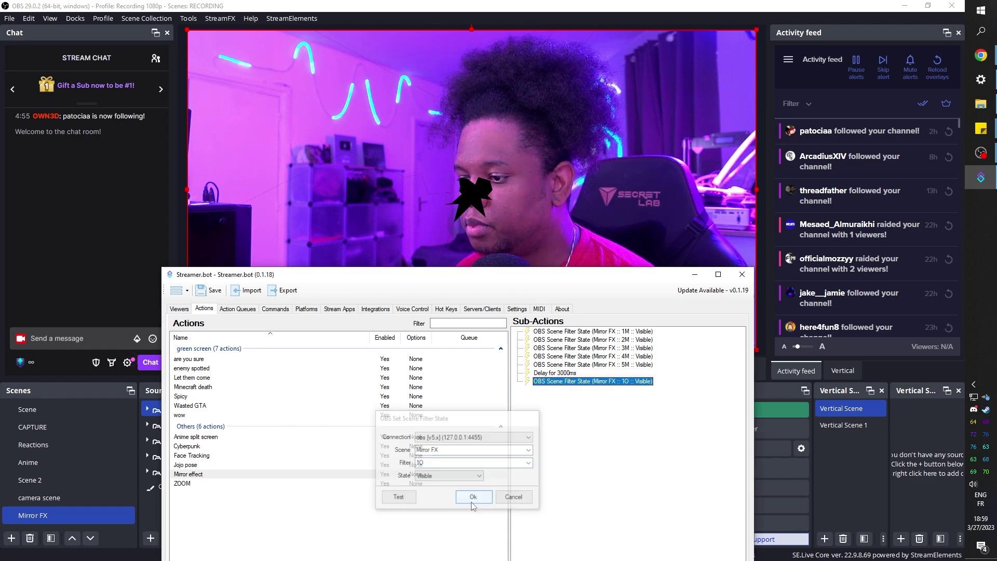
# Step: Make more copies of the 1O step and set the first copy's filter to 2O
pyautogui.rightClick(585, 384)
pyautogui.click(608, 478)
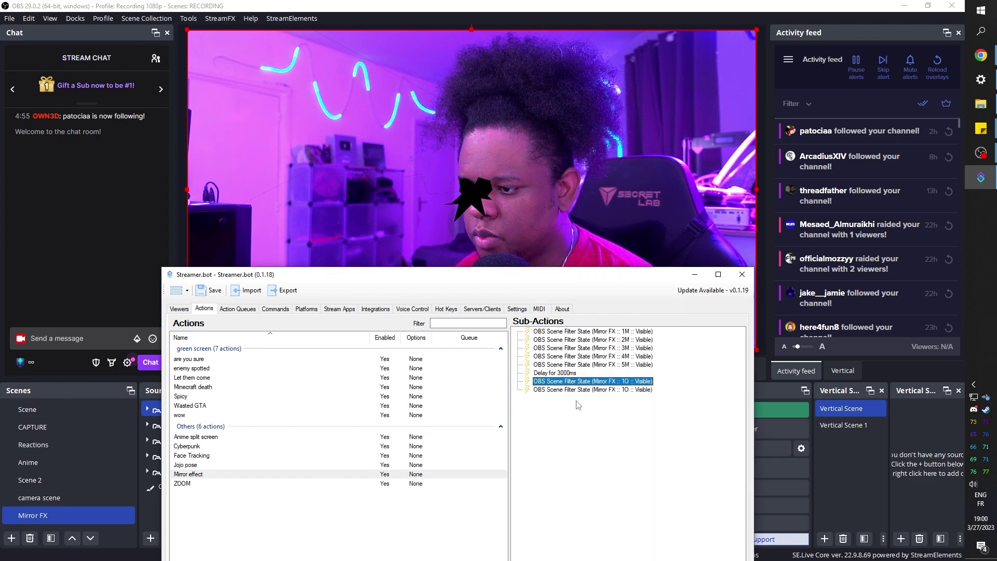
pyautogui.rightClick(578, 394)
pyautogui.click(592, 470)
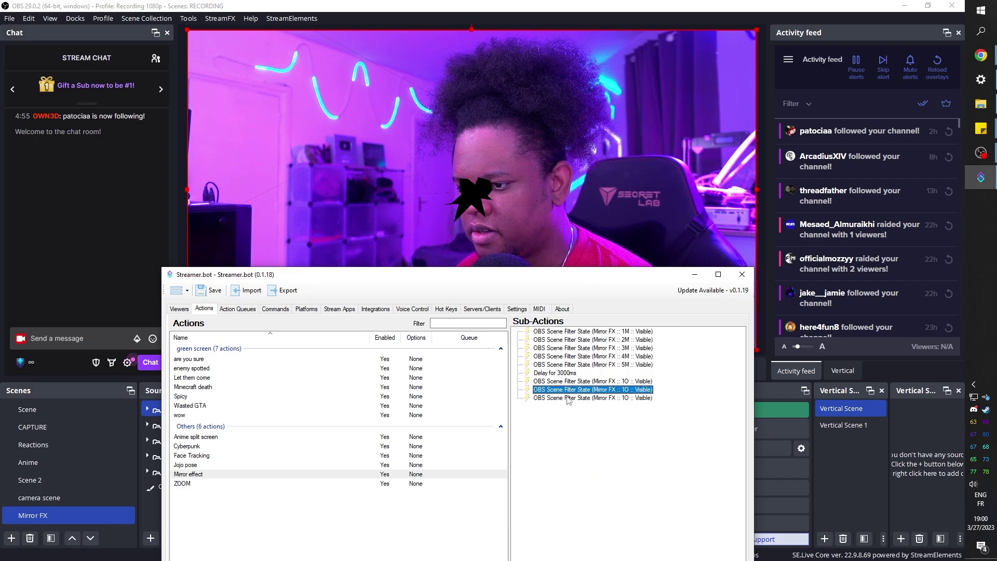
pyautogui.rightClick(552, 414)
pyautogui.click(589, 465)
pyautogui.doubleClick(535, 403)
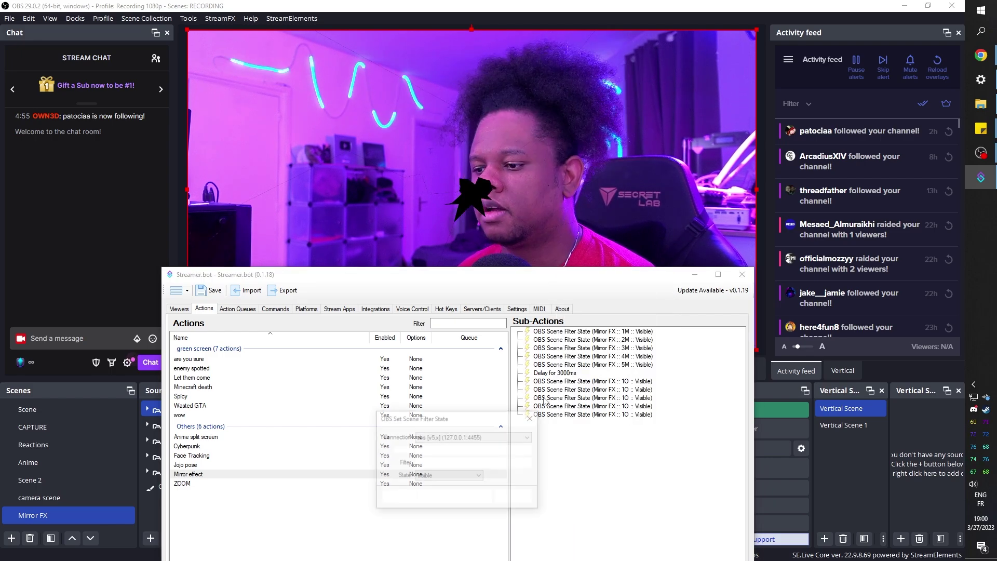
pyautogui.click(475, 463)
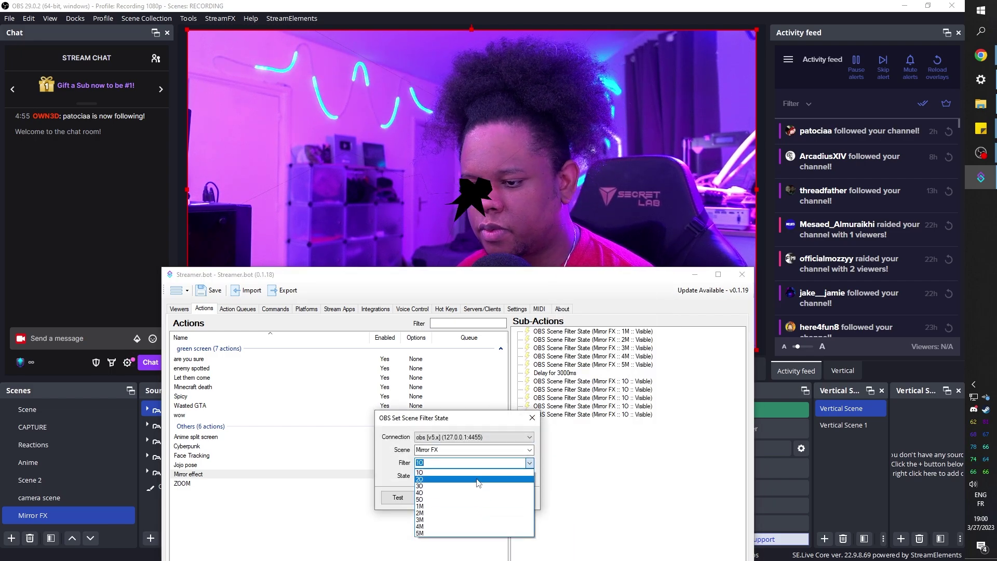
pyautogui.click(478, 479)
pyautogui.click(473, 498)
pyautogui.moveTo(411, 274); pyautogui.dragTo(477, 172)
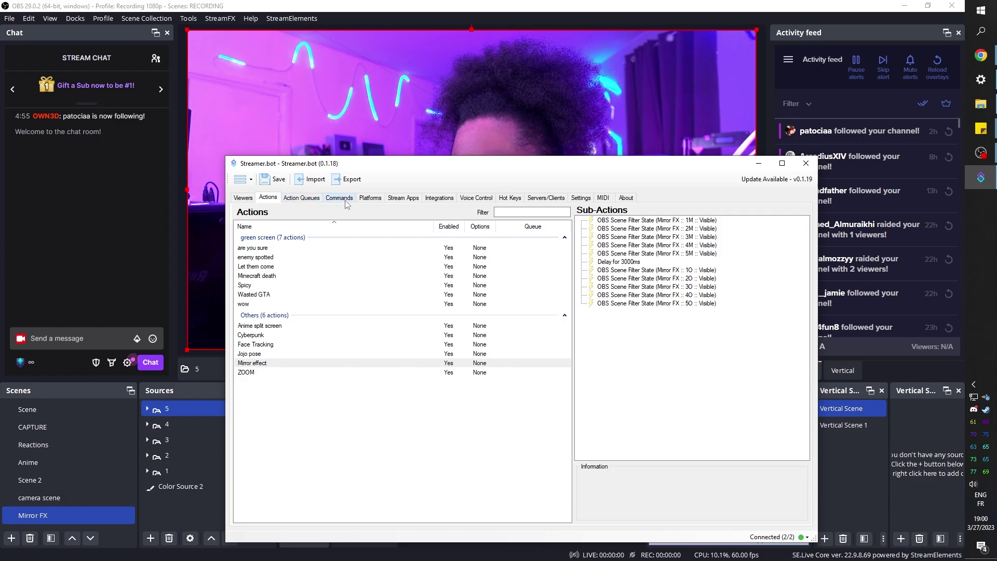
# Step: Create a new Twitch channel point reward, Mirror Effect, with prompt 'The camera will shatter'
pyautogui.click(301, 198)
pyautogui.click(370, 198)
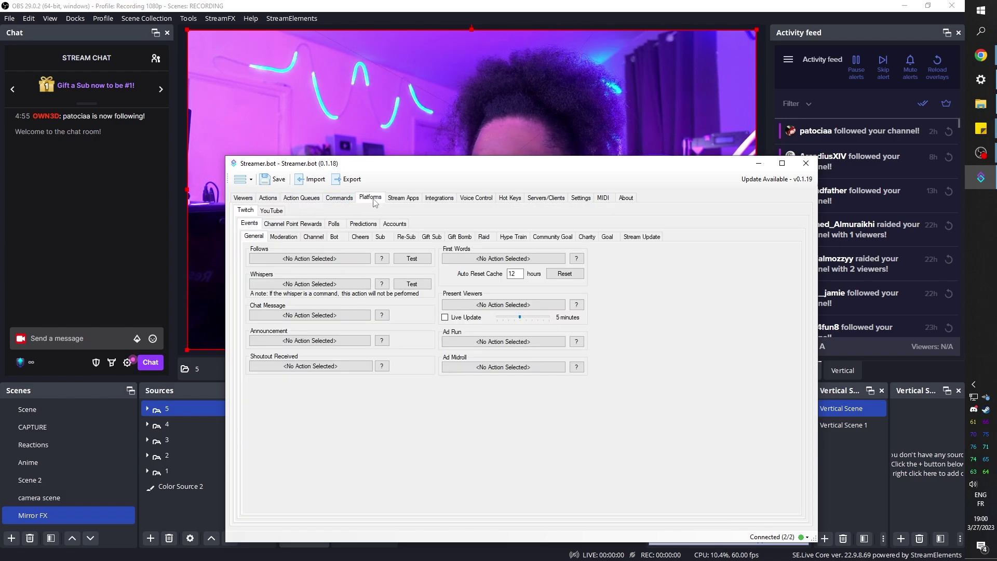
pyautogui.click(287, 224)
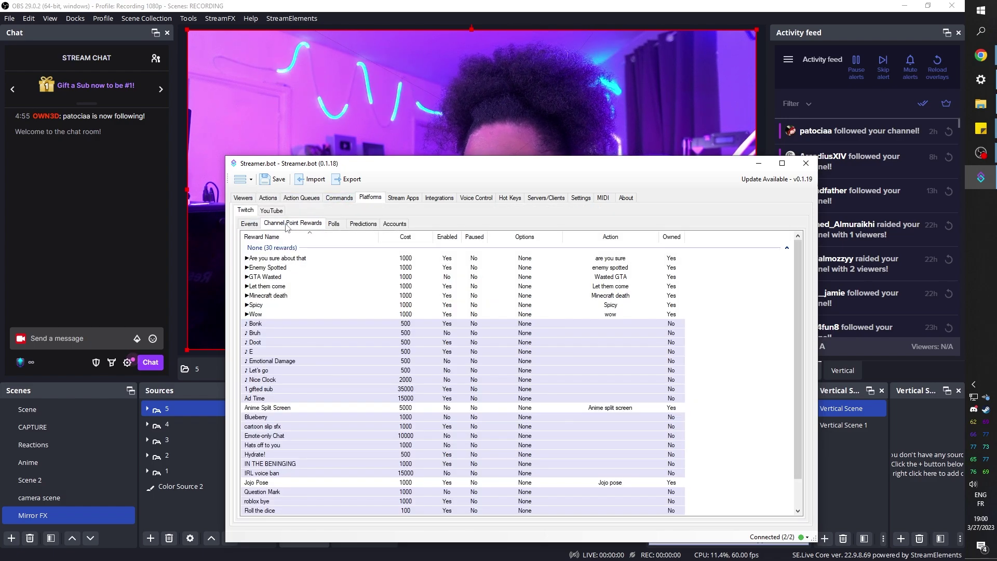
pyautogui.scroll(-1, 712, 316)
pyautogui.rightClick(704, 439)
pyautogui.click(721, 443)
pyautogui.write('Mirror Effect')
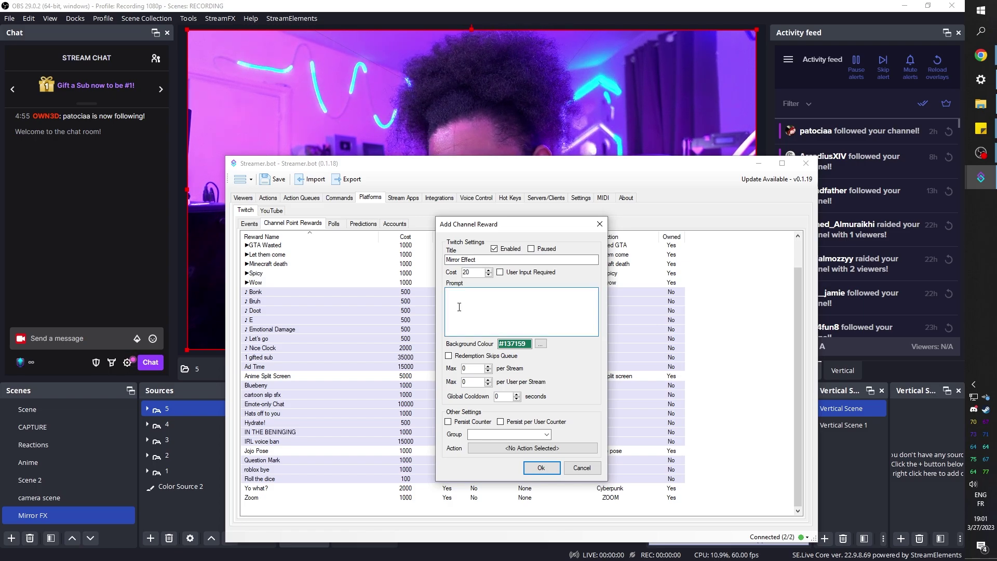
pyautogui.write('The camera will shatter')
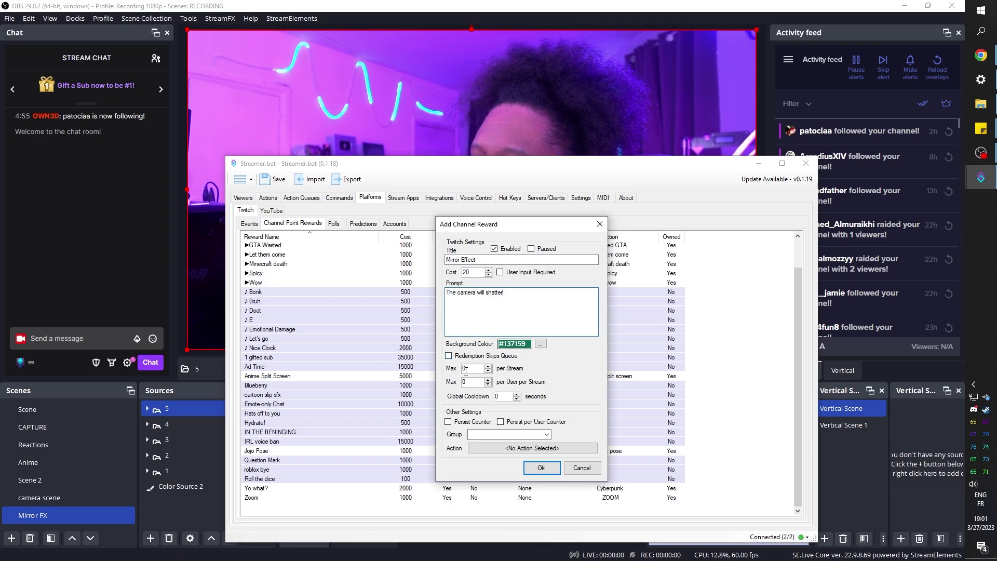
# Step: Link the Mirror Effect reward to the Mirror effect action and save it
pyautogui.click(502, 456)
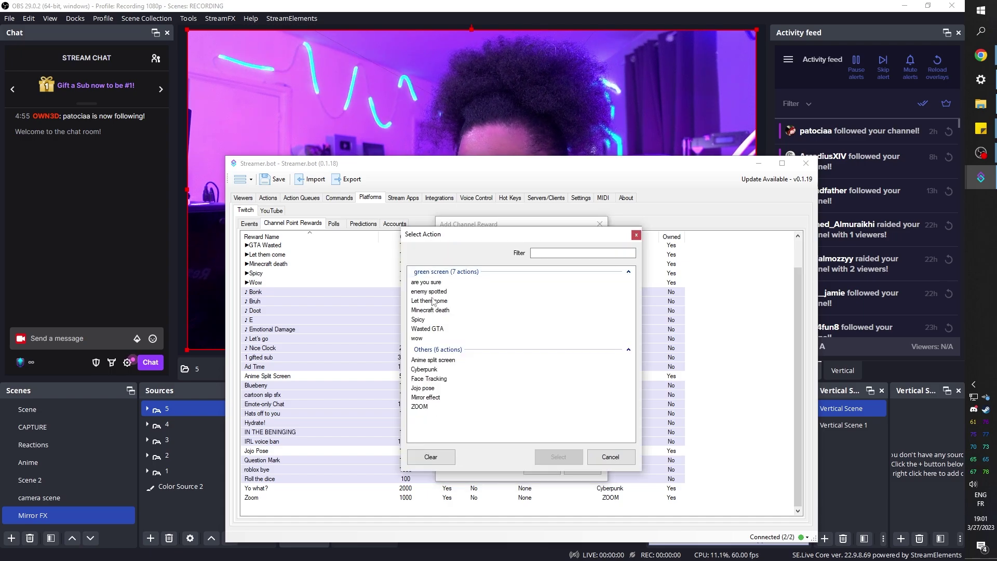
pyautogui.click(426, 398)
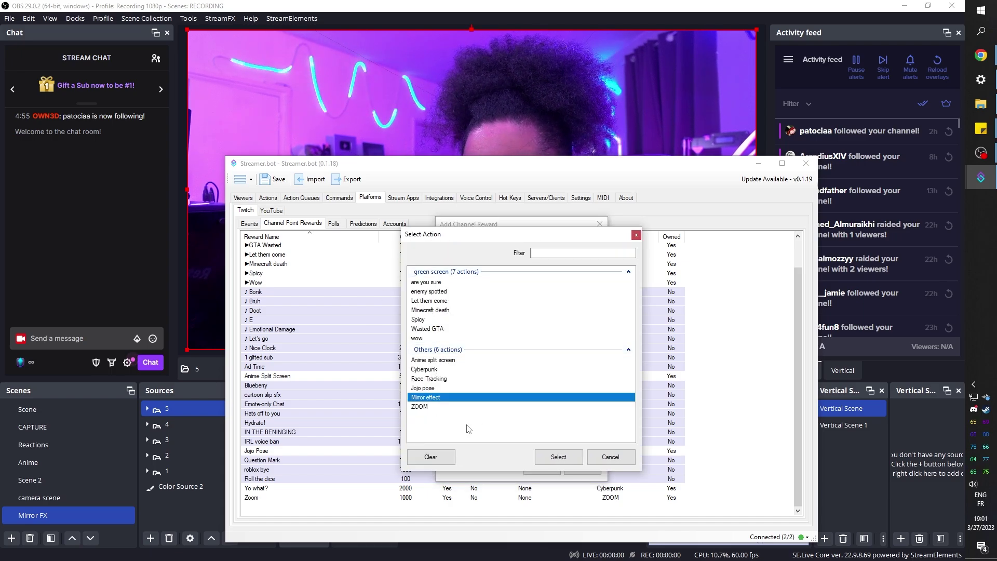
pyautogui.click(559, 459)
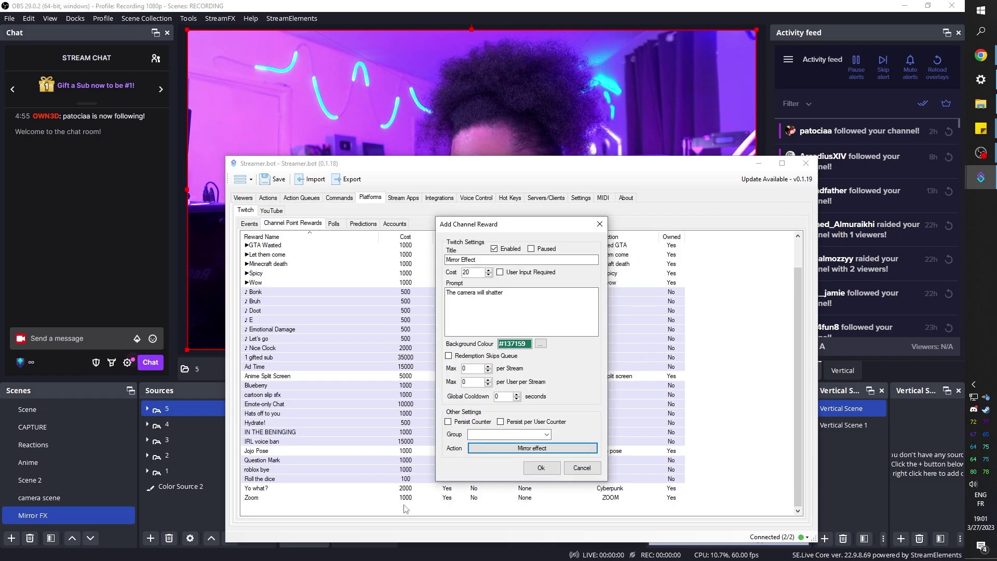
pyautogui.click(537, 472)
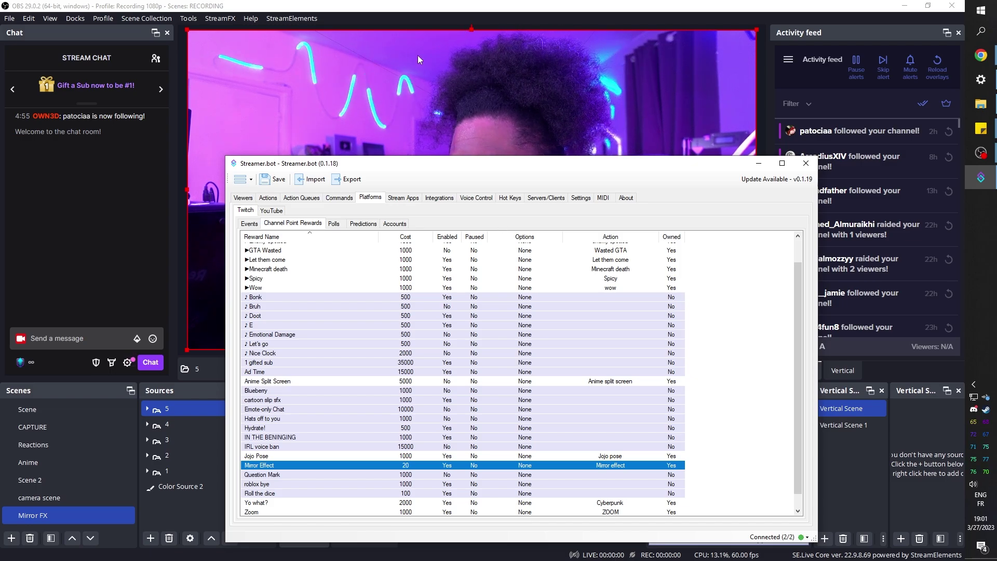
# Step: Redeem Mirror Effect from the OBS chat's Rewards & Challenges panel
pyautogui.click(12, 392)
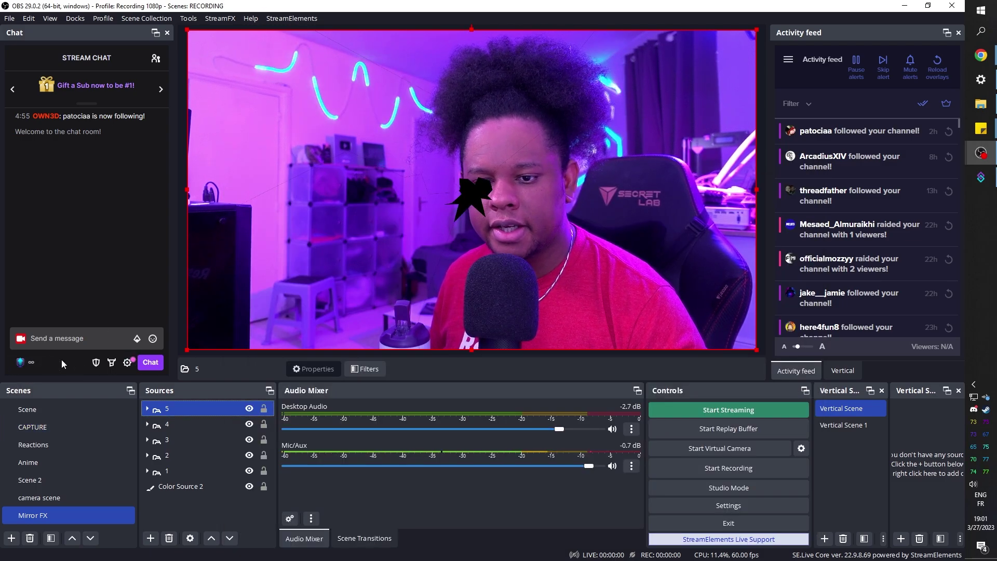
pyautogui.click(31, 363)
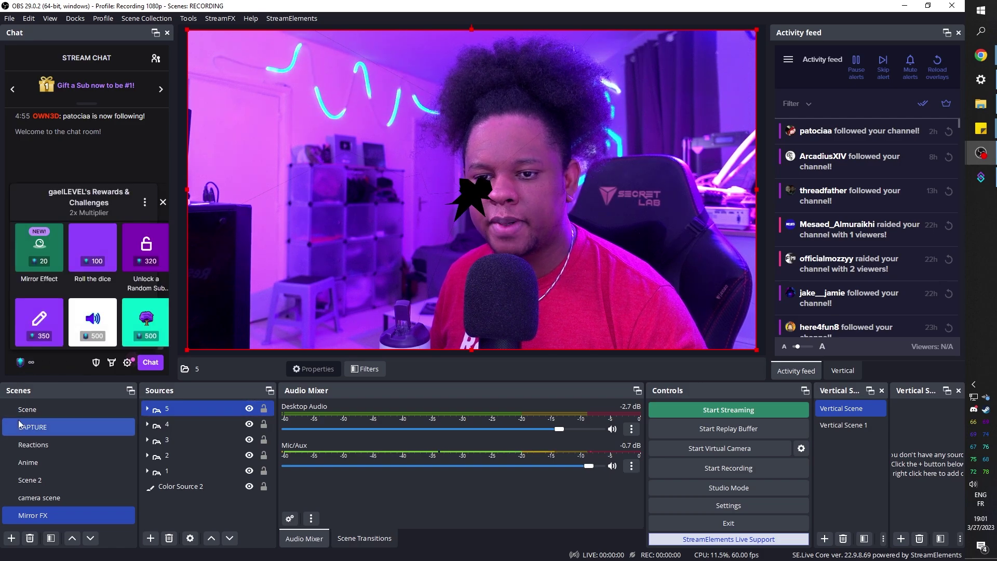
pyautogui.click(31, 258)
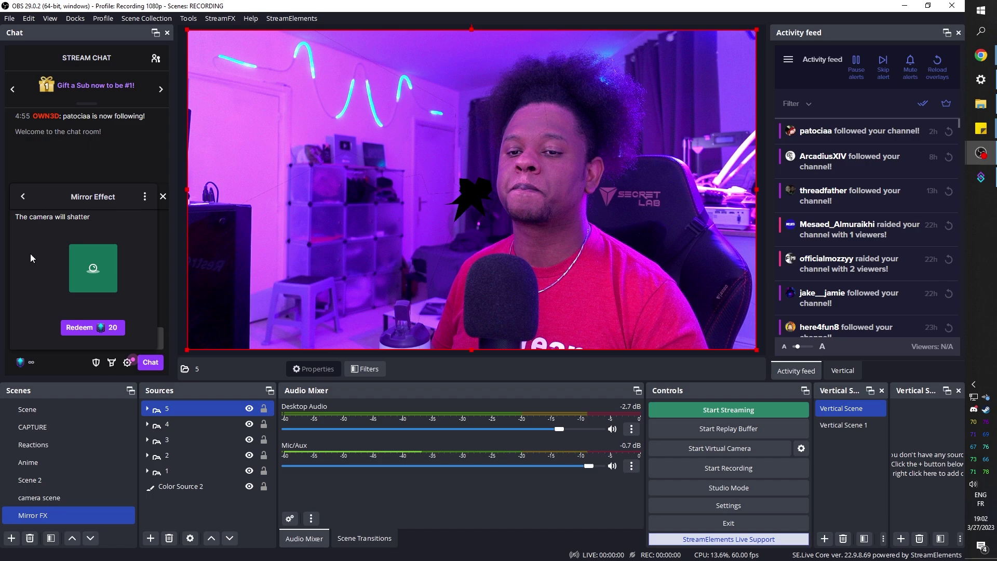
pyautogui.click(101, 338)
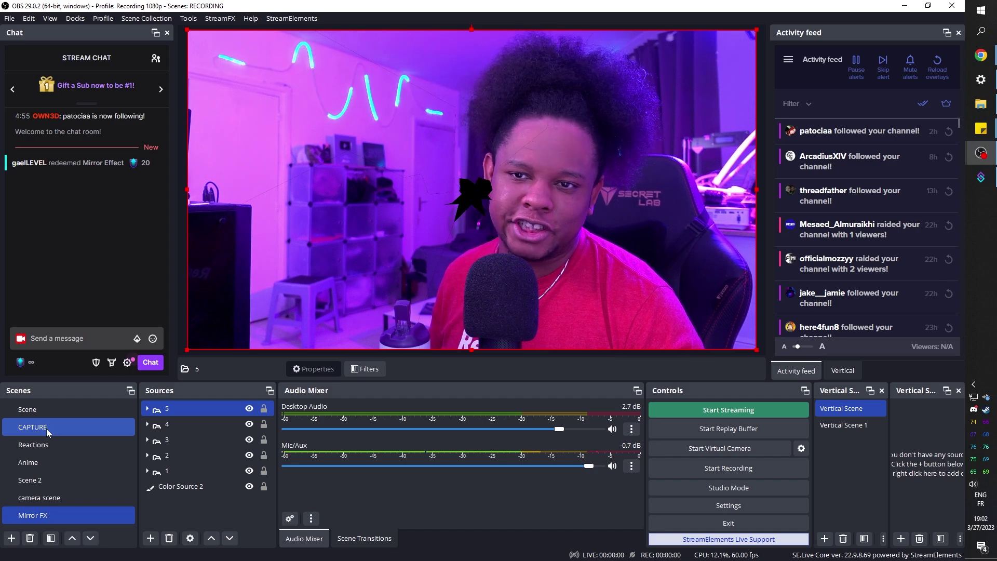
# Step: Add the existing Mirror FX scene as a source in Scene, then show Streamer.bot's Actions
pyautogui.click(34, 410)
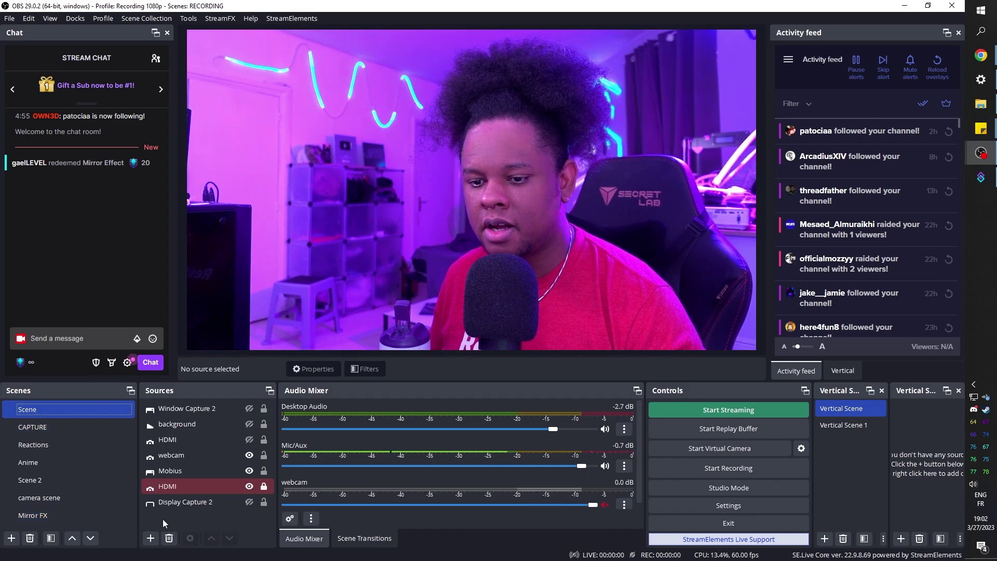
pyautogui.click(153, 541)
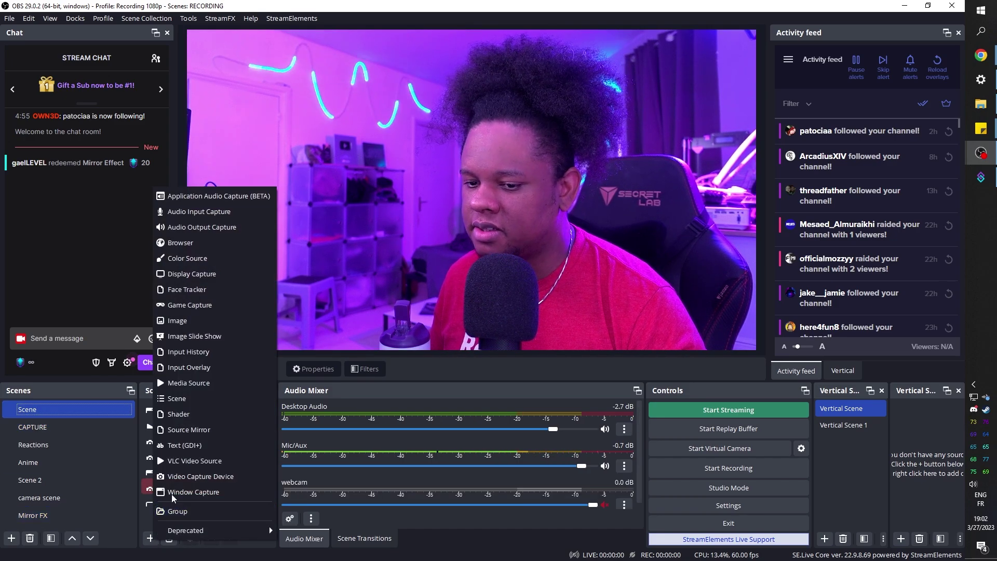
pyautogui.click(188, 400)
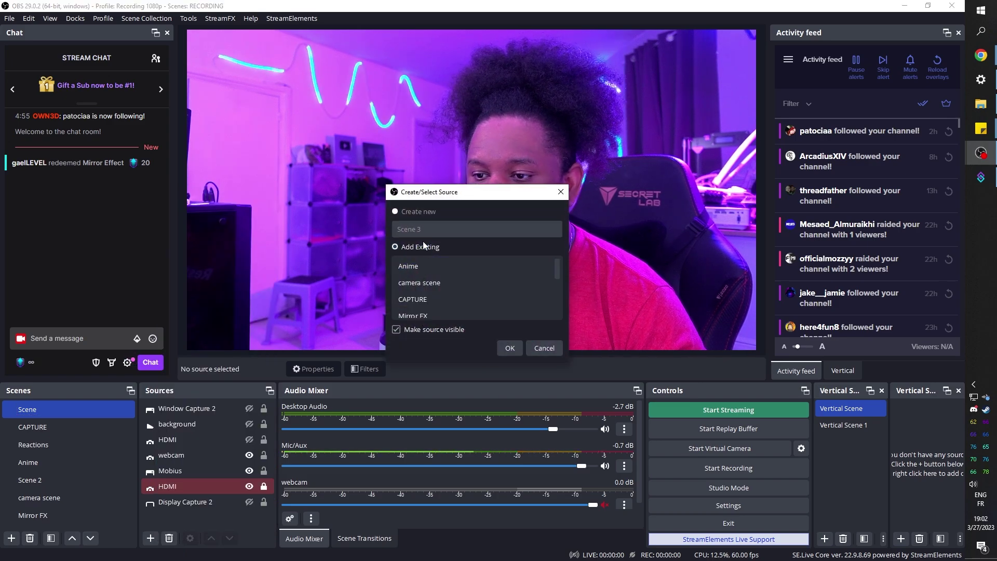
pyautogui.scroll(-1, 482, 293)
pyautogui.scroll(1, 482, 292)
pyautogui.scroll(-1, 482, 293)
pyautogui.click(450, 270)
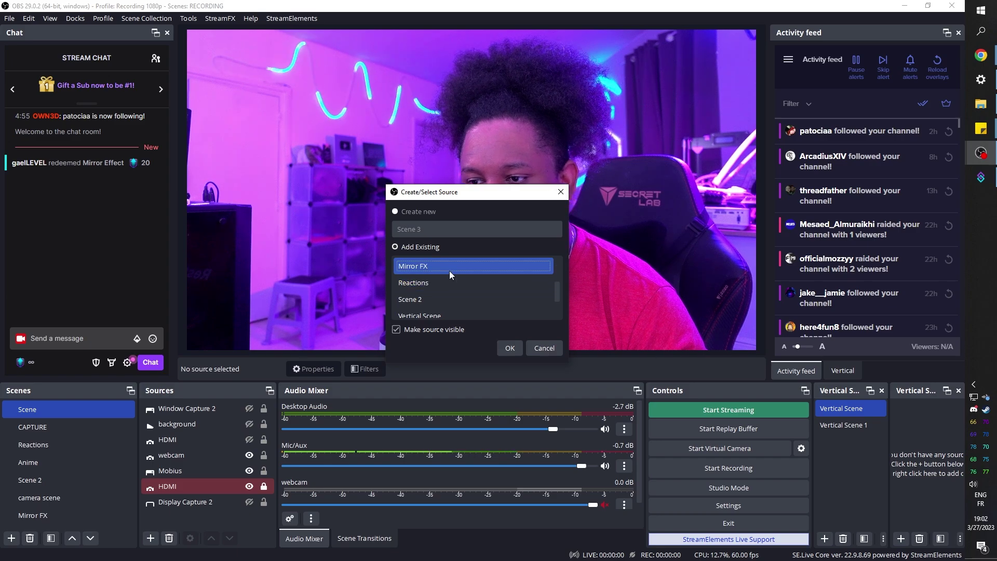
pyautogui.click(508, 349)
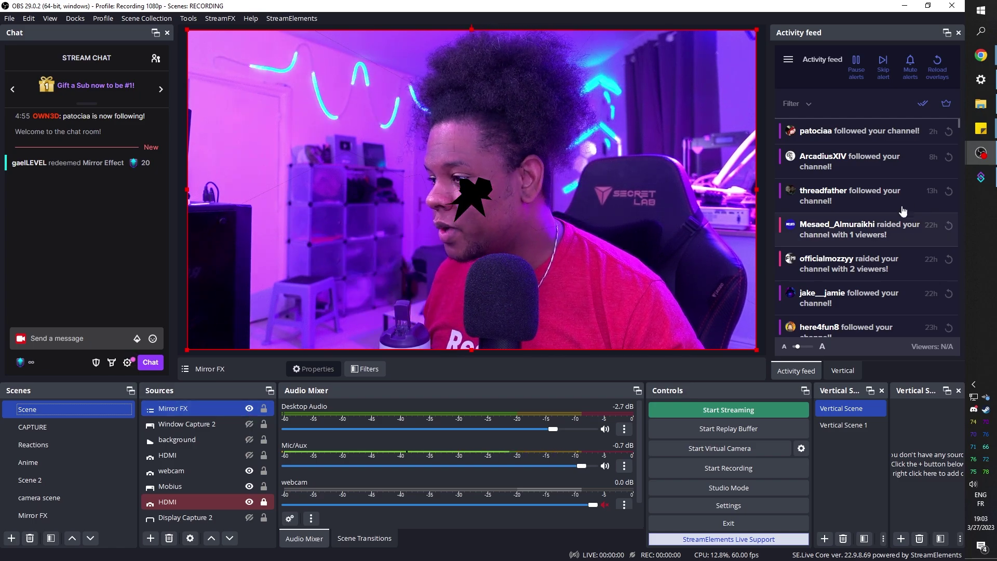
pyautogui.click(985, 178)
pyautogui.click(277, 202)
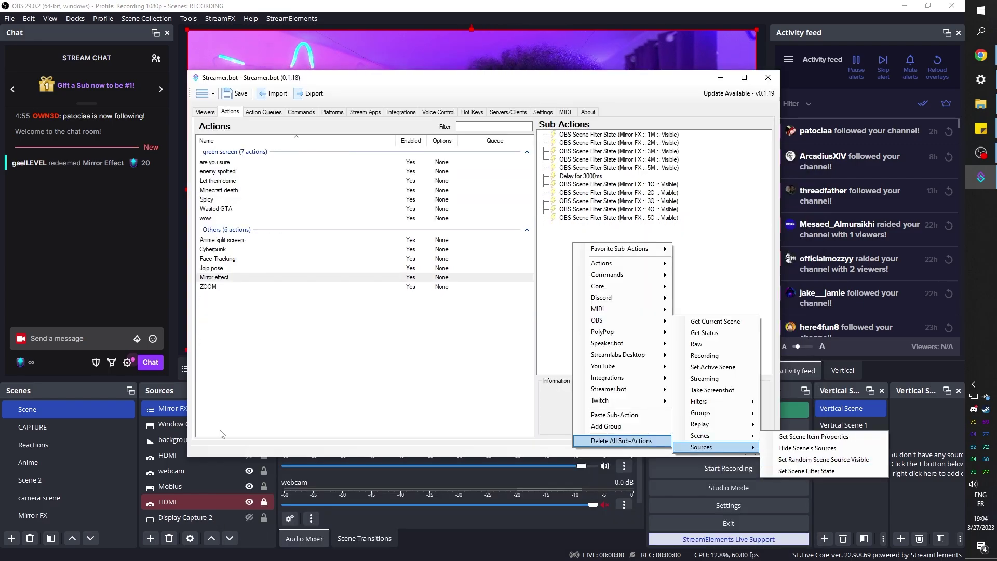
# Step: Dismiss the sub-action menu without adding anything and switch to the OBS window
pyautogui.click(183, 414)
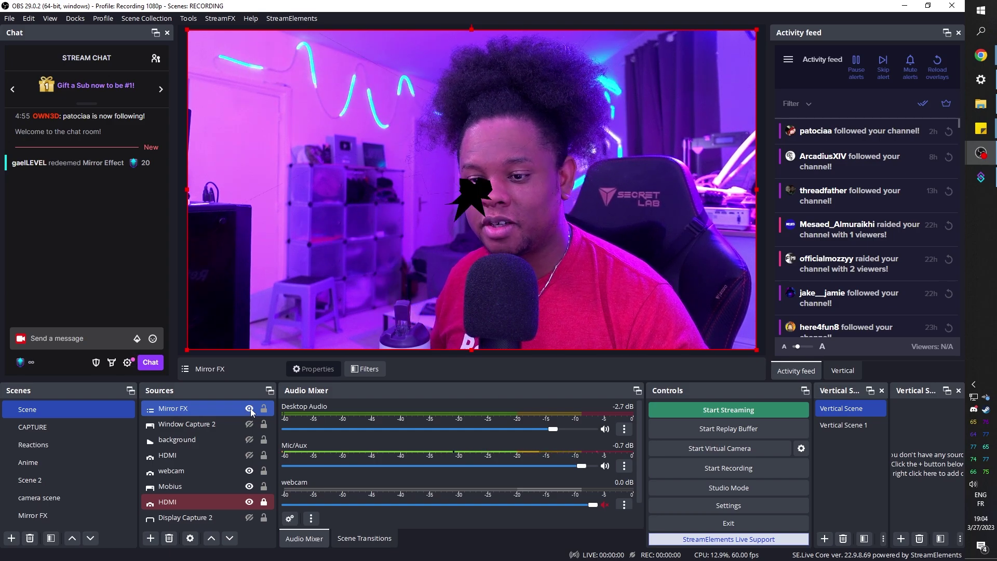
# Step: Select the Mirror FX scene and hide shard sources 5, 4, 3, 2 and 1 in turn
pyautogui.click(127, 516)
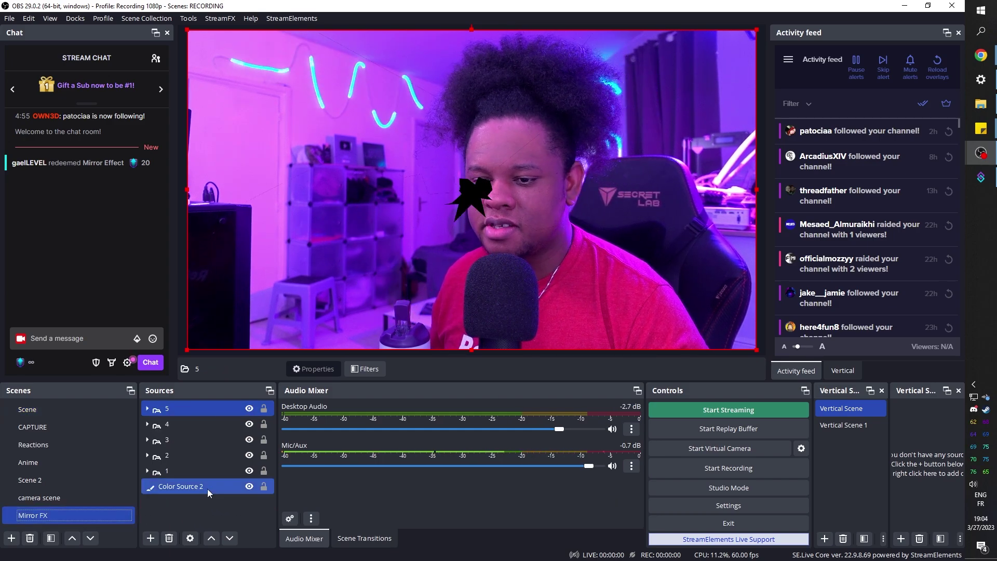
pyautogui.click(250, 408)
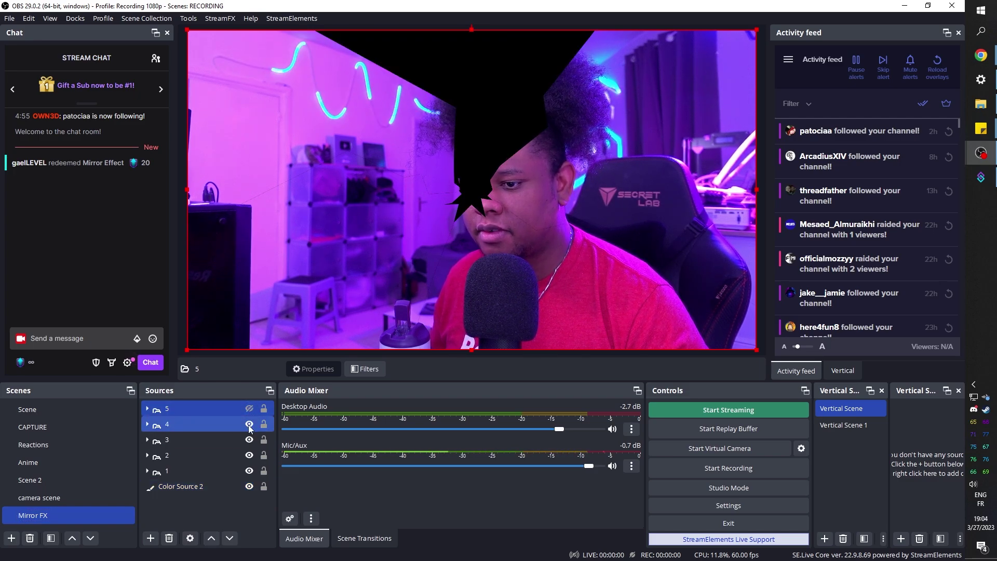
pyautogui.click(248, 424)
pyautogui.click(248, 439)
pyautogui.click(248, 455)
pyautogui.click(248, 471)
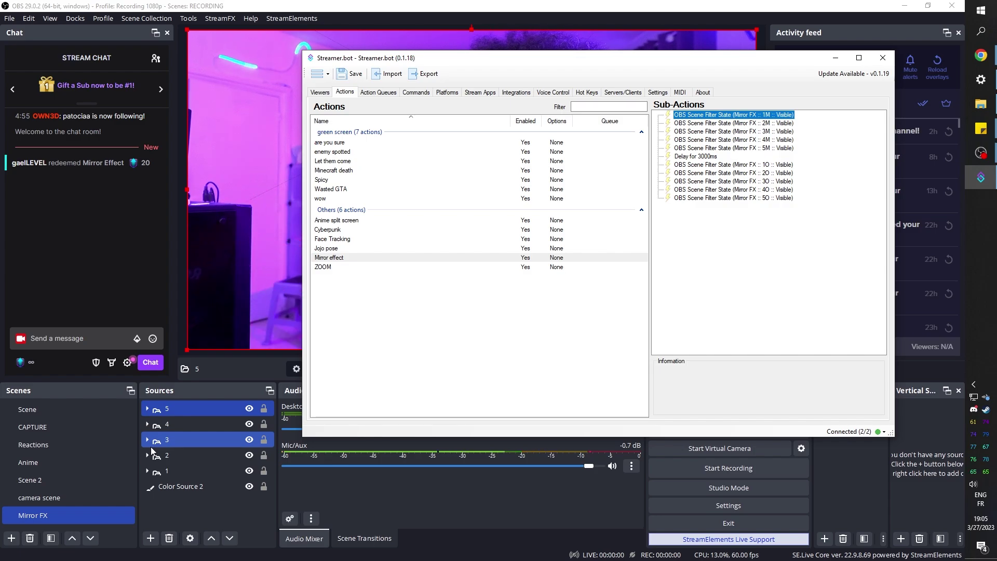
# Step: Add a Set Source Visibility State step showing the Mirror FX source in Scene
pyautogui.rightClick(714, 225)
pyautogui.moveTo(778, 306)
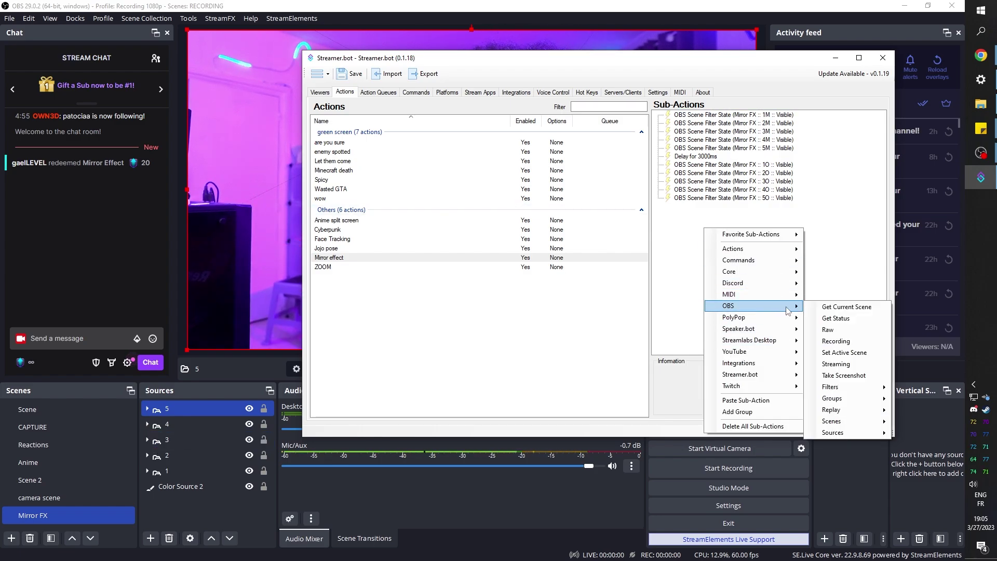
pyautogui.moveTo(841, 432)
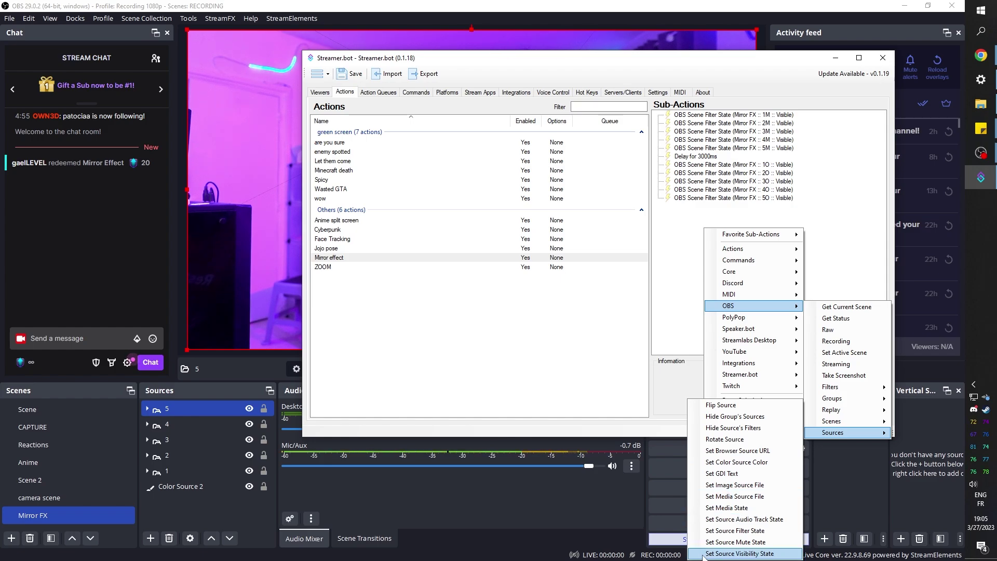
pyautogui.click(739, 553)
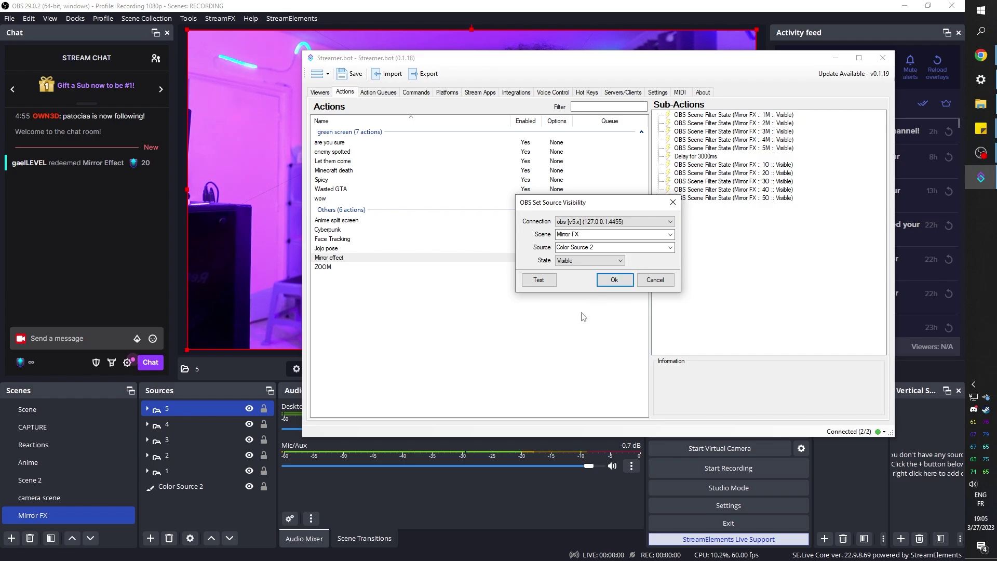
pyautogui.click(36, 430)
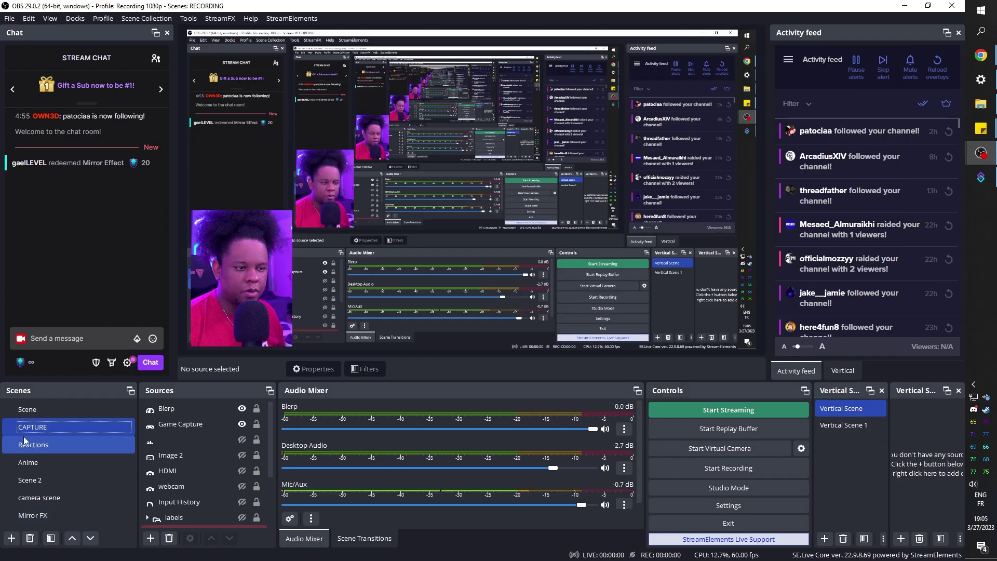
pyautogui.click(50, 408)
pyautogui.hotkey('alt', 'Tab')
pyautogui.click(613, 234)
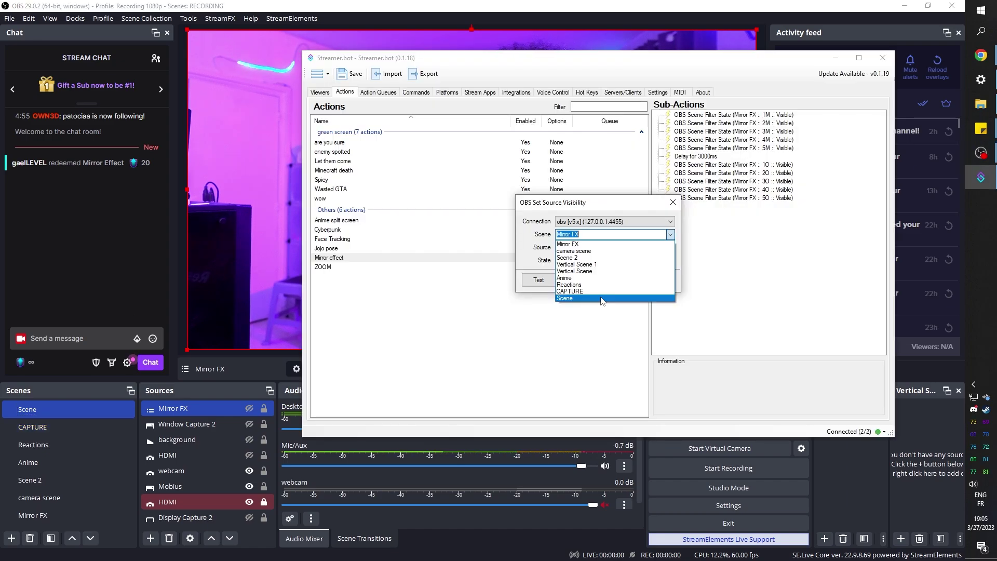
pyautogui.click(602, 299)
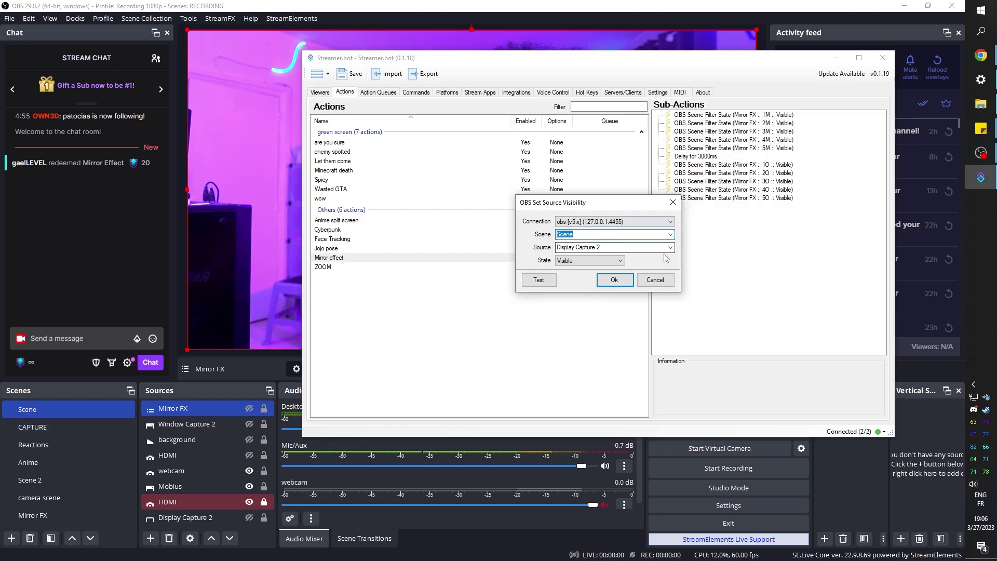
pyautogui.click(622, 247)
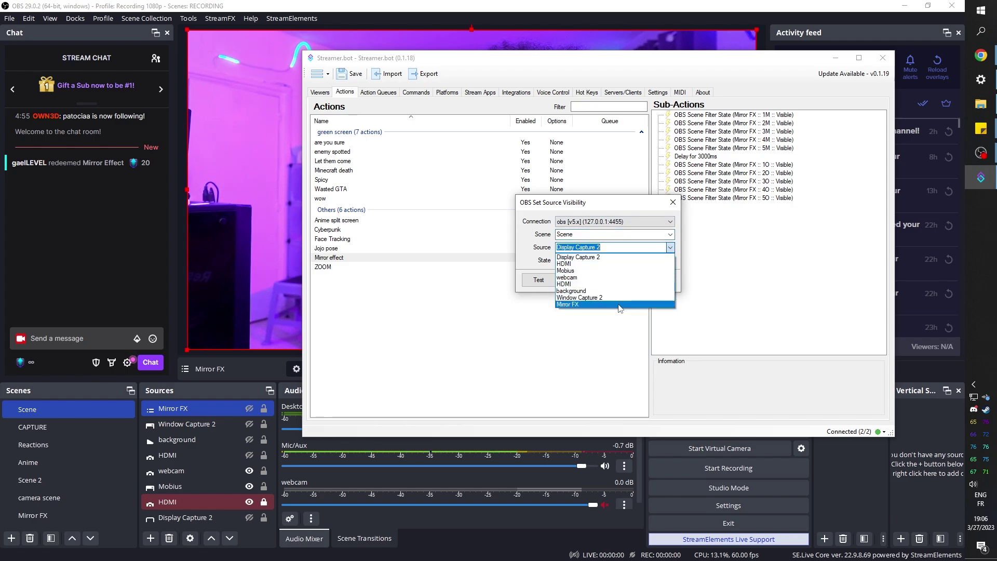
pyautogui.click(597, 305)
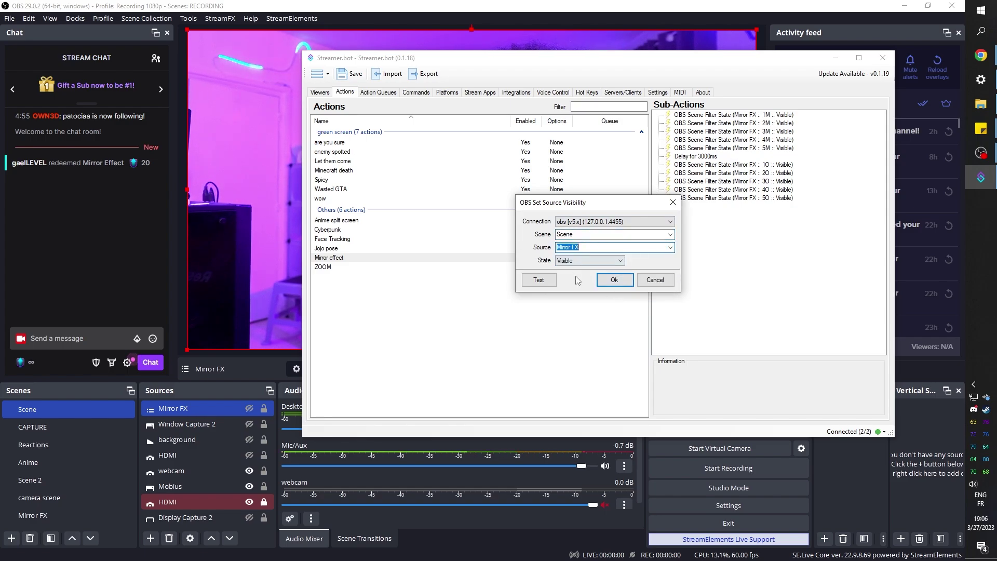
pyautogui.click(612, 279)
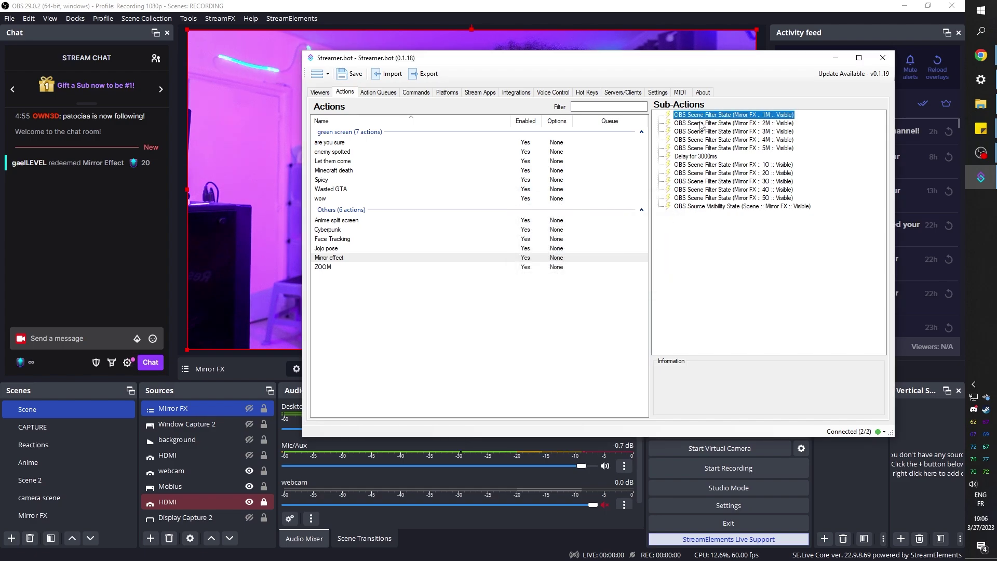
# Step: Move the visibility step to the top and duplicate it for the end
pyautogui.click(715, 207)
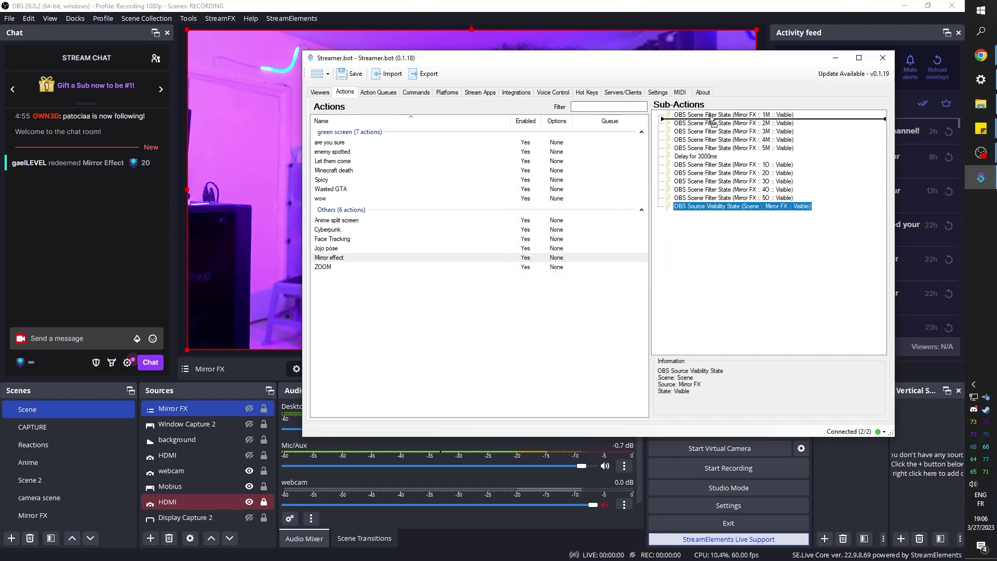
pyautogui.moveTo(712, 121); pyautogui.dragTo(712, 118)
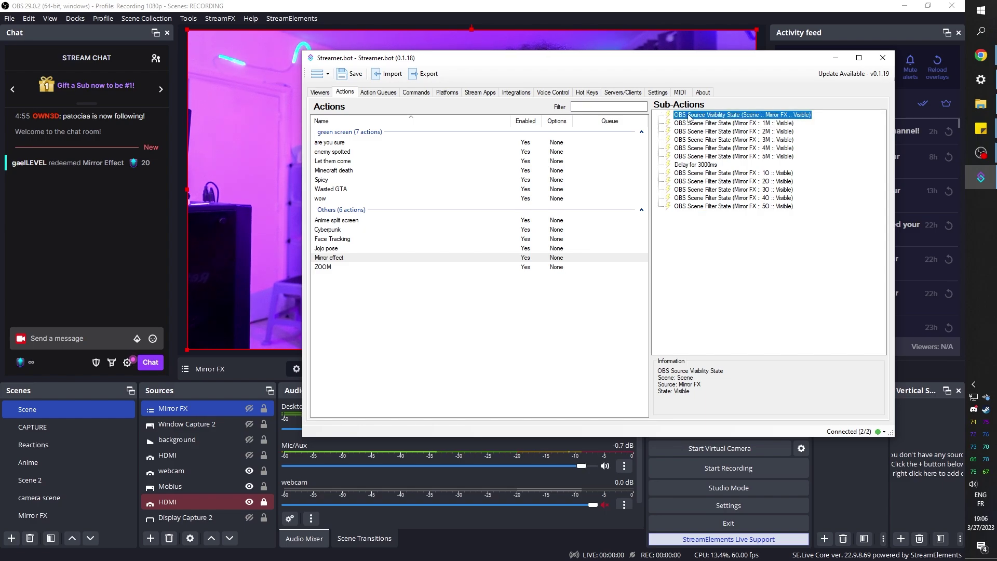
pyautogui.rightClick(690, 118)
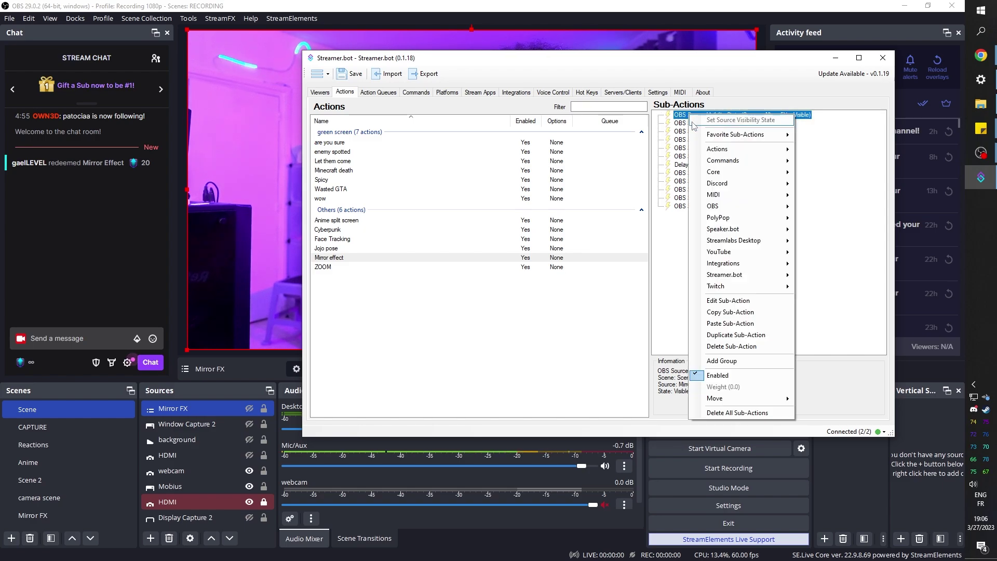
pyautogui.click(736, 335)
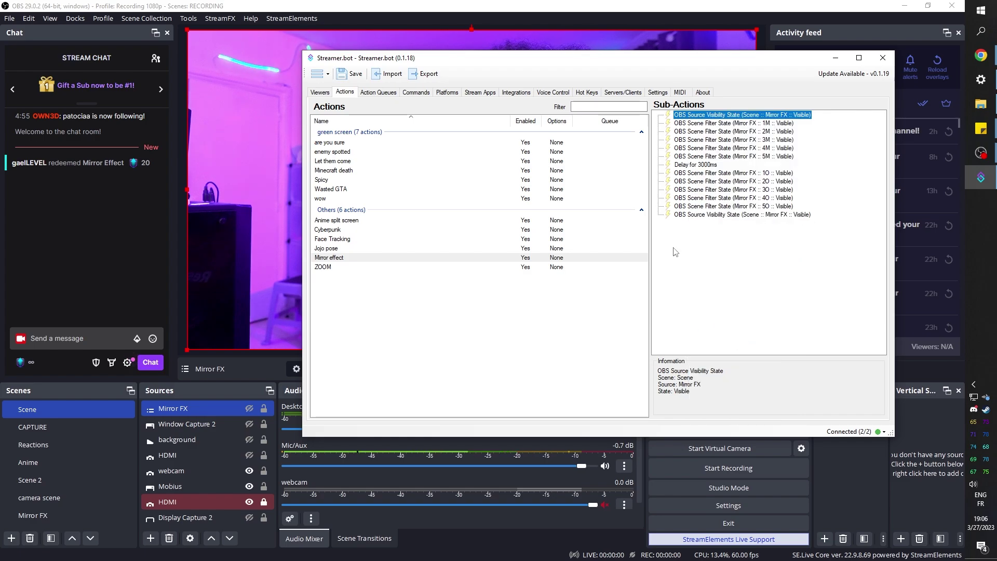
pyautogui.doubleClick(722, 215)
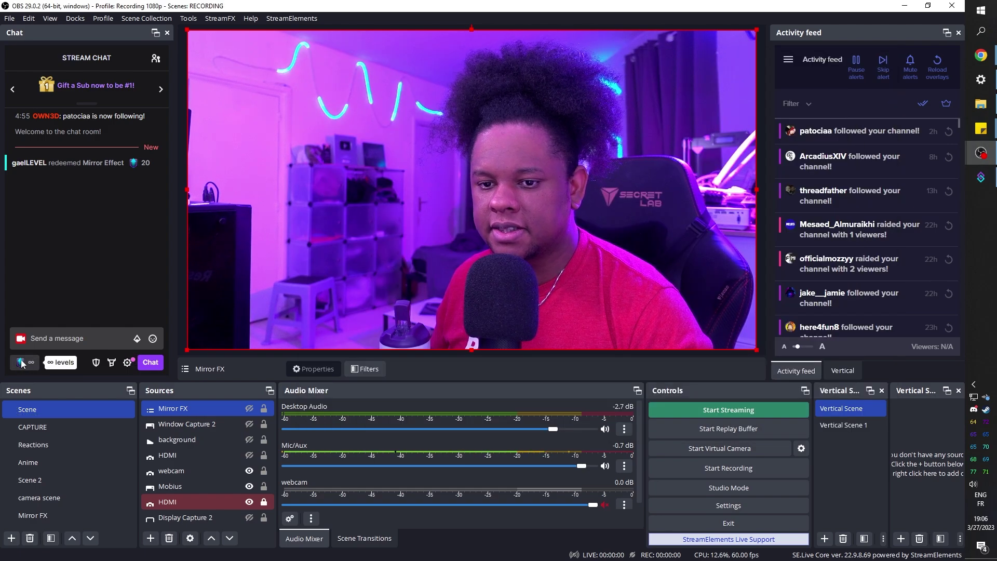
# Step: Redeem the Mirror Effect channel-point reward in chat to shatter the webcam
pyautogui.click(39, 363)
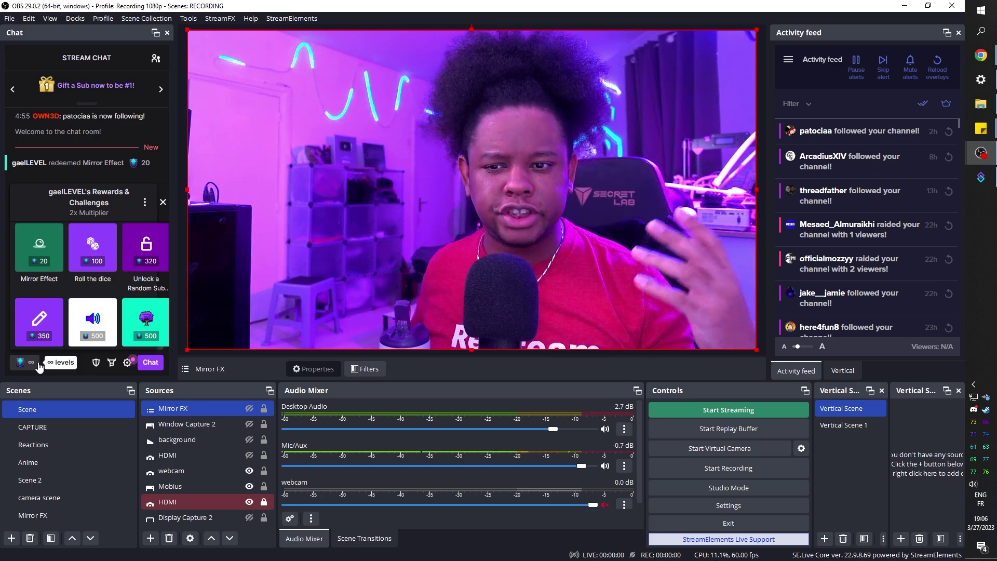
pyautogui.click(39, 246)
pyautogui.click(91, 327)
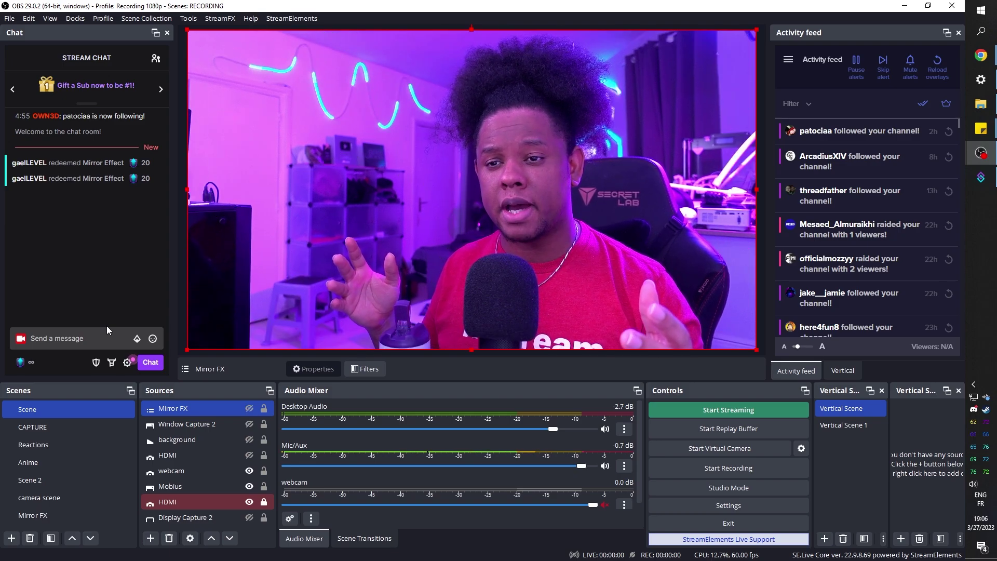
# Step: Redeem Mirror Effect a second time, then return to Streamer.bot
pyautogui.click(19, 364)
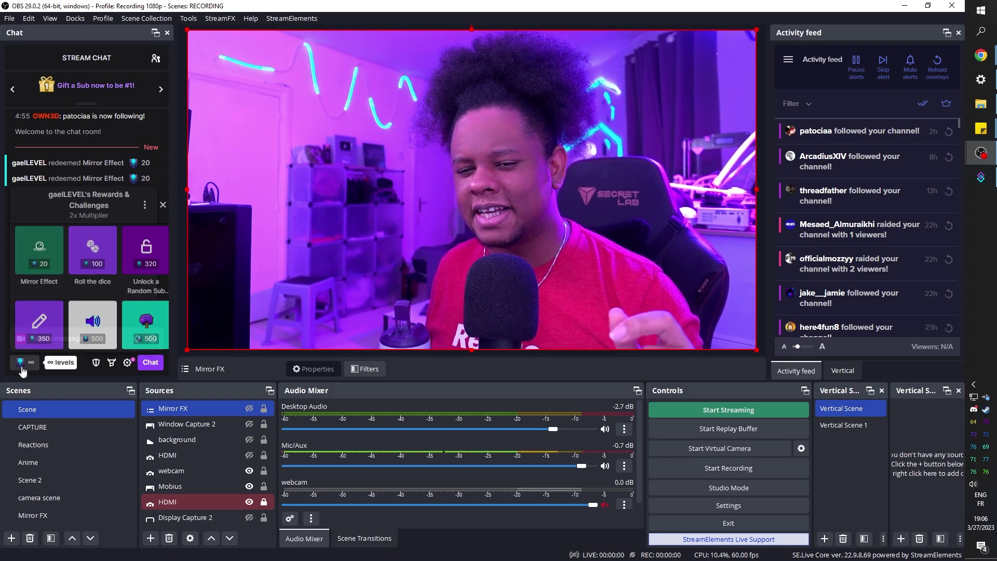
pyautogui.click(91, 319)
pyautogui.click(78, 326)
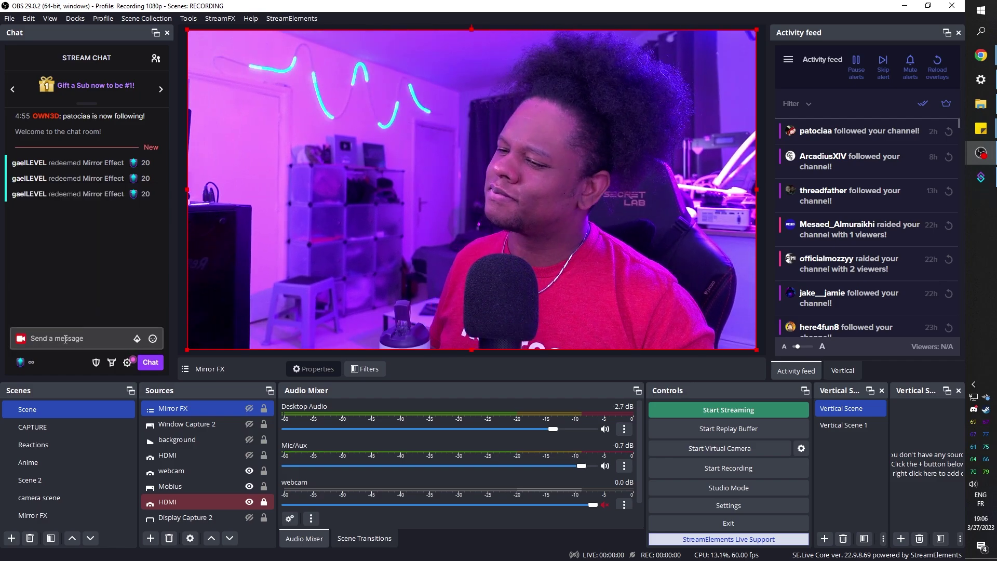
pyautogui.click(983, 179)
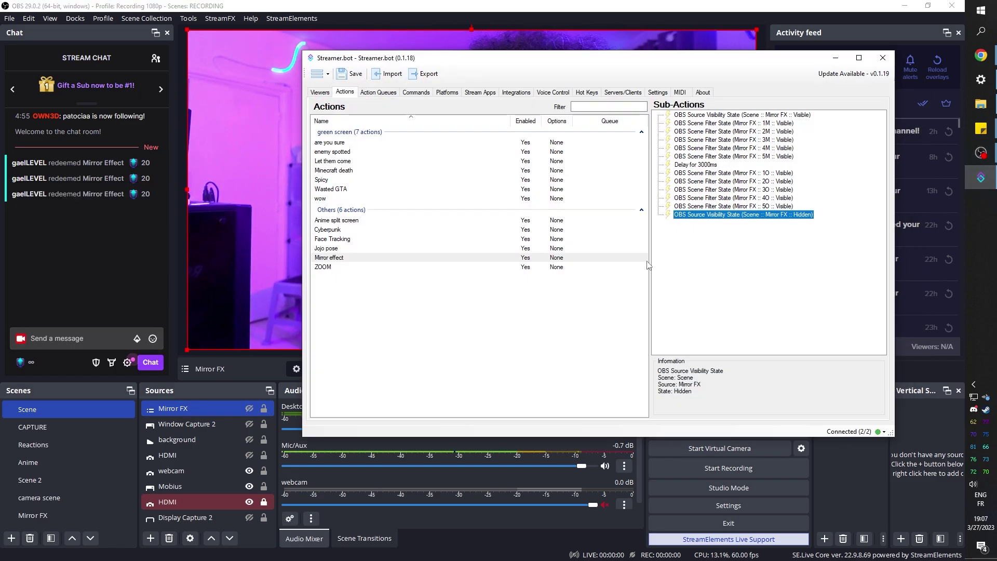
# Step: Duplicate the 3000 ms delay and place the copy just before the Mirror FX hide step
pyautogui.rightClick(694, 165)
pyautogui.click(740, 385)
pyautogui.moveTo(695, 223); pyautogui.dragTo(698, 223)
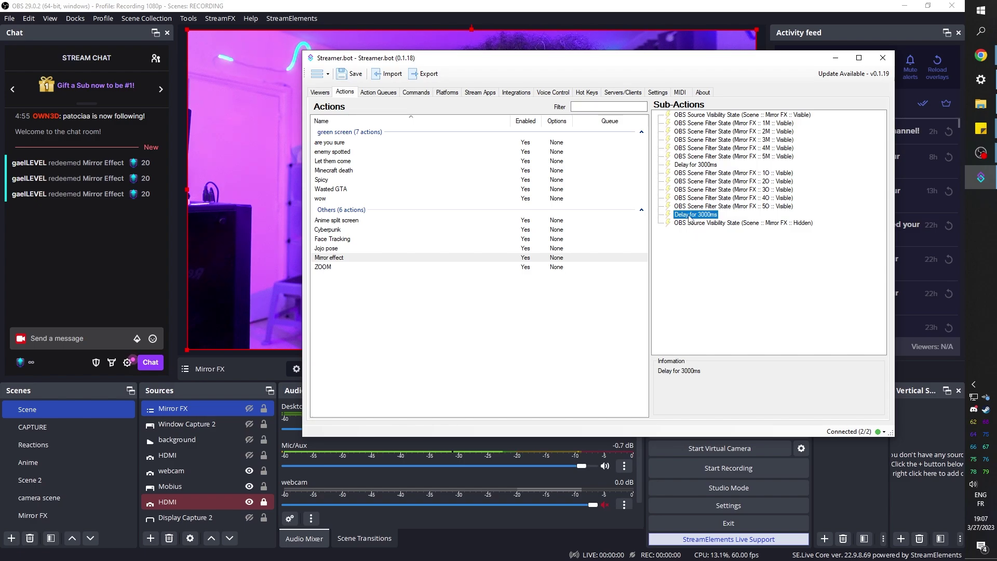
pyautogui.doubleClick(694, 215)
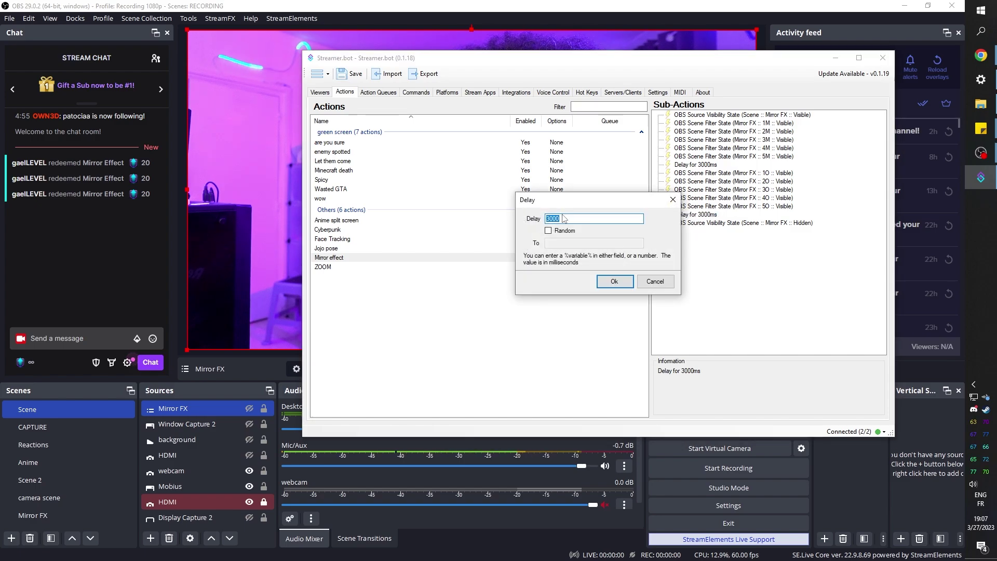
pyautogui.click(20, 362)
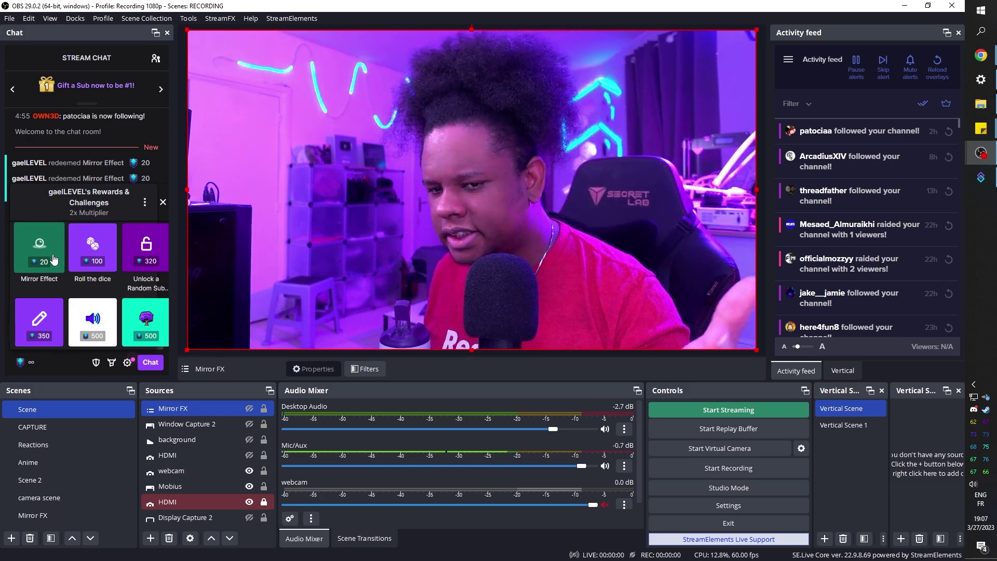
# Step: Redeem Mirror Effect to test timing, then edit the final delay before hiding to 300 ms
pyautogui.click(54, 260)
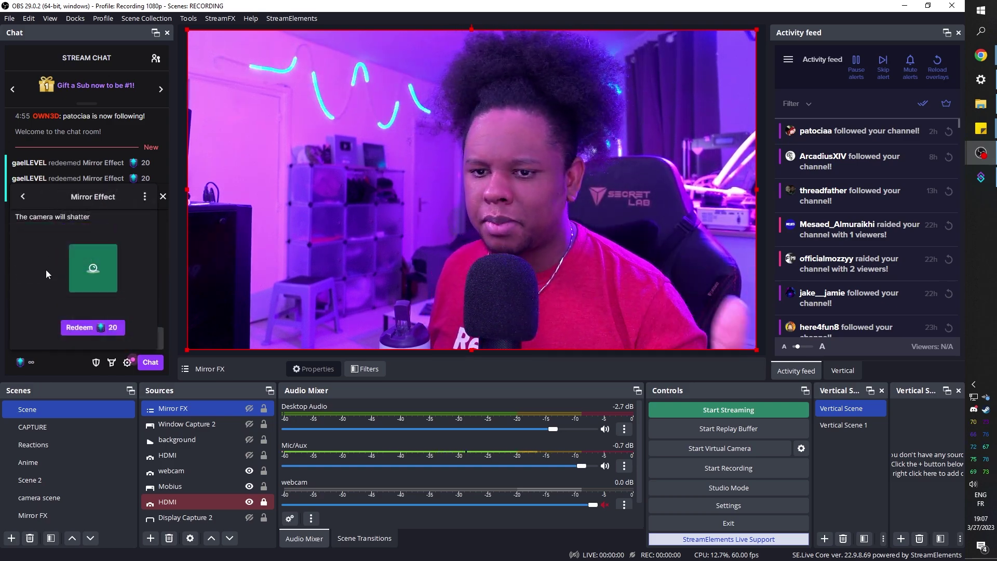
pyautogui.click(101, 332)
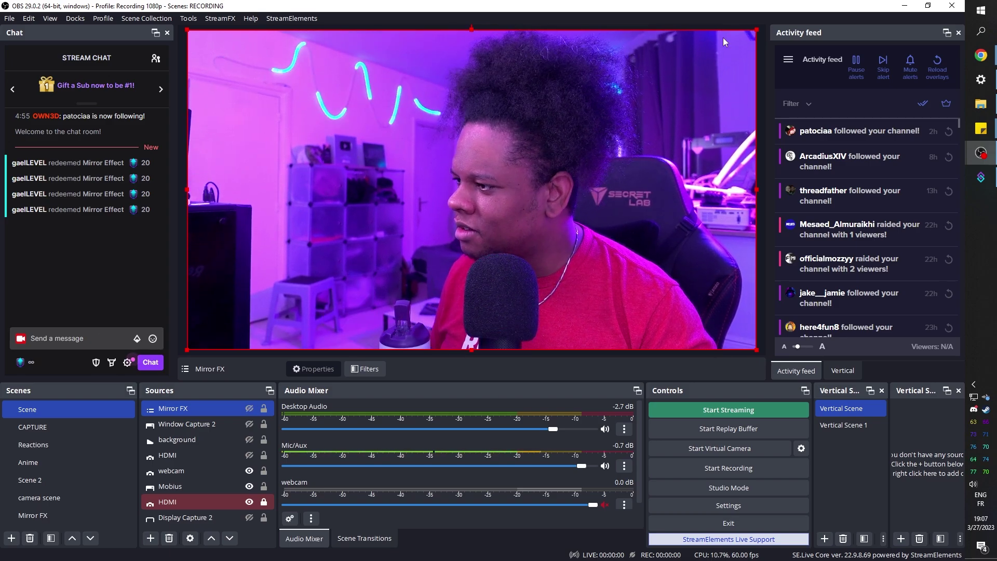
pyautogui.click(980, 177)
pyautogui.doubleClick(695, 215)
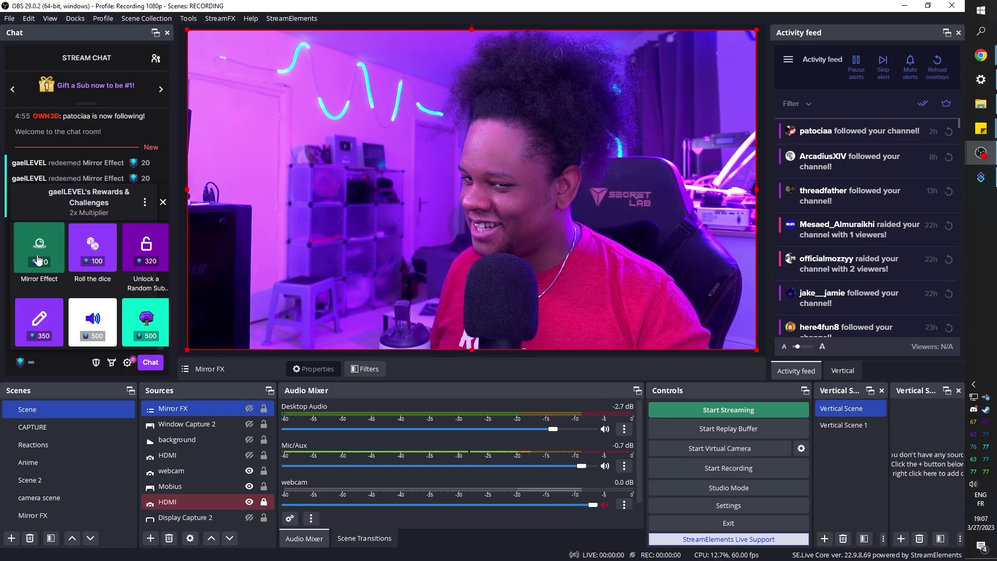
# Step: Redeem Mirror Effect again to check the revised 300 ms timing in Streamer.bot
pyautogui.click(39, 256)
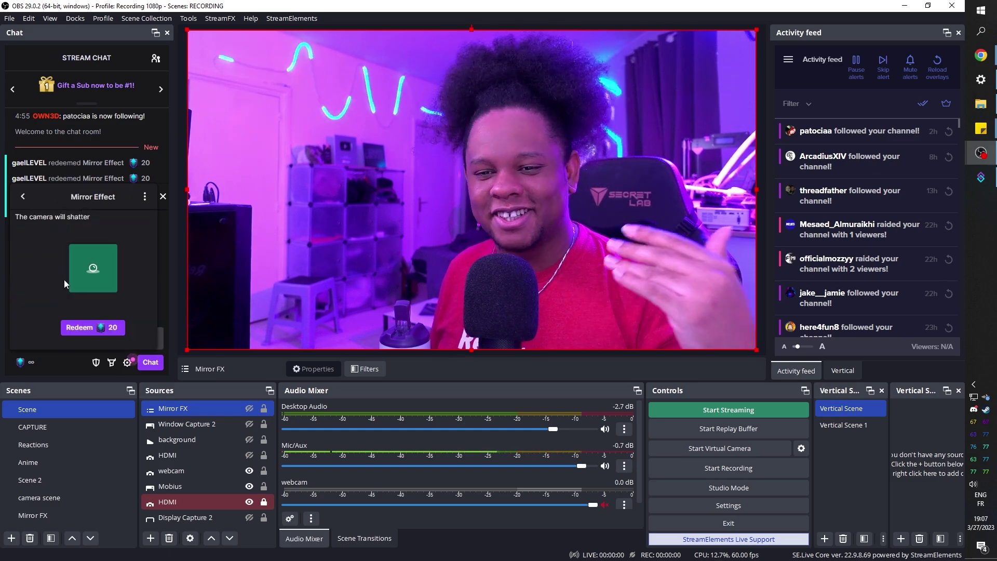
pyautogui.click(103, 327)
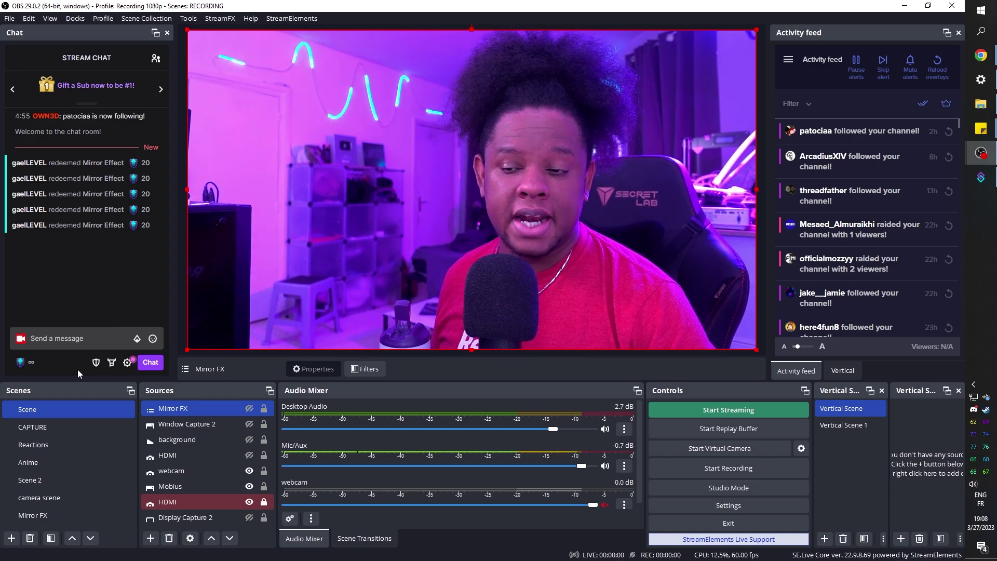
pyautogui.click(979, 179)
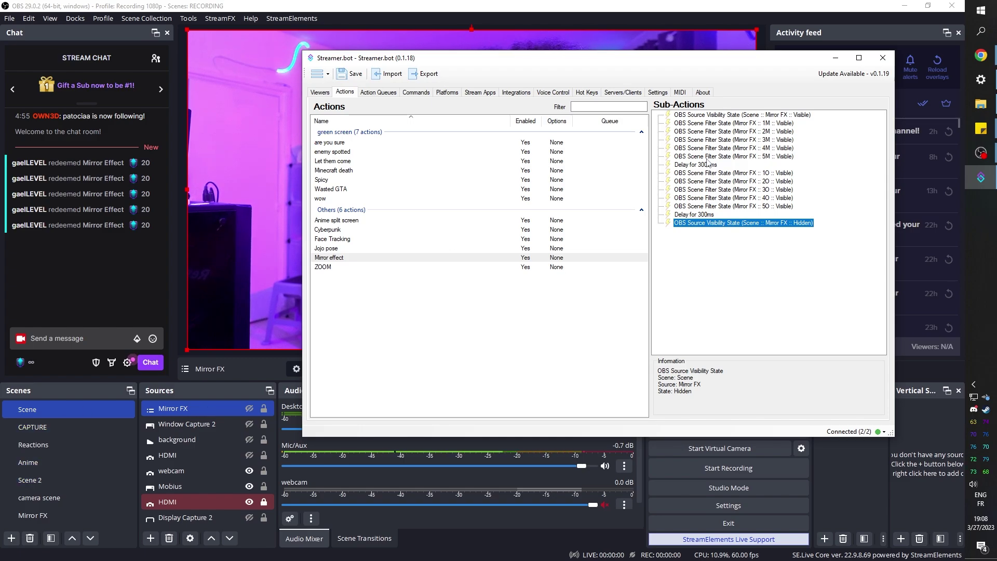
# Step: Hide the Display Capture source in the CAPTURE scene
pyautogui.click(40, 427)
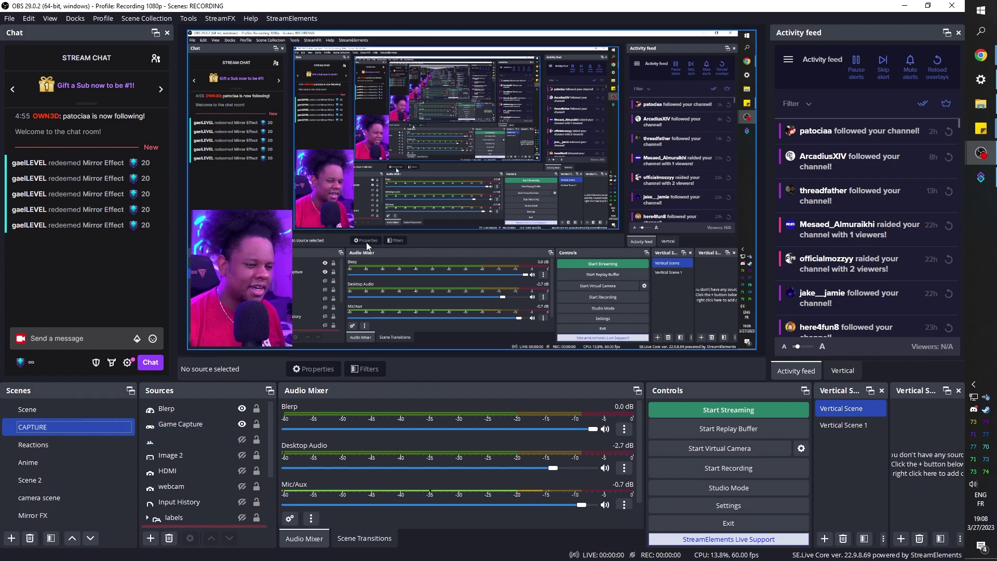
pyautogui.scroll(-2, 245, 508)
pyautogui.click(247, 503)
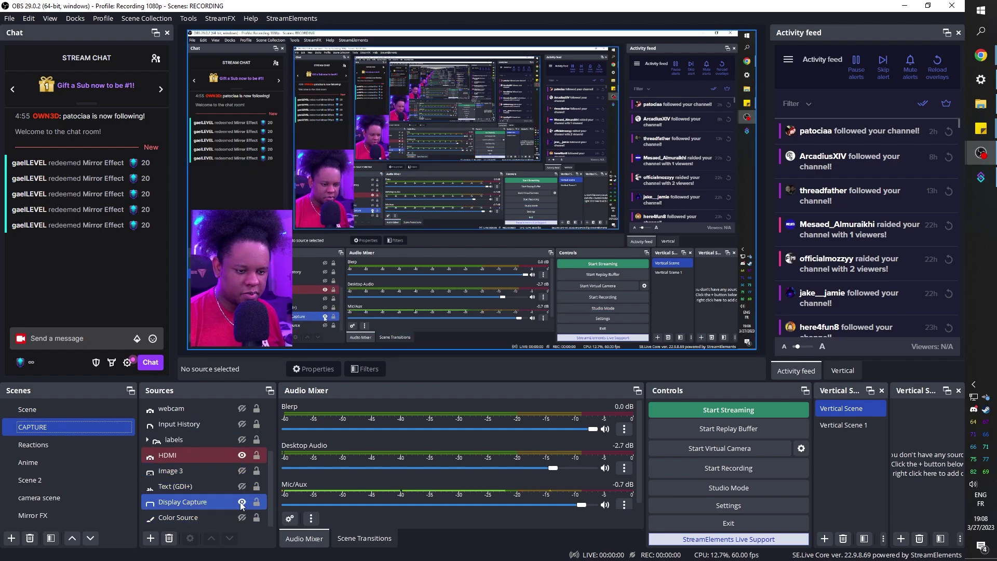
pyautogui.click(241, 501)
pyautogui.scroll(3, 185, 451)
# Step: Add the Mirror FX scene to CAPTURE as a source and hide it
pyautogui.click(150, 538)
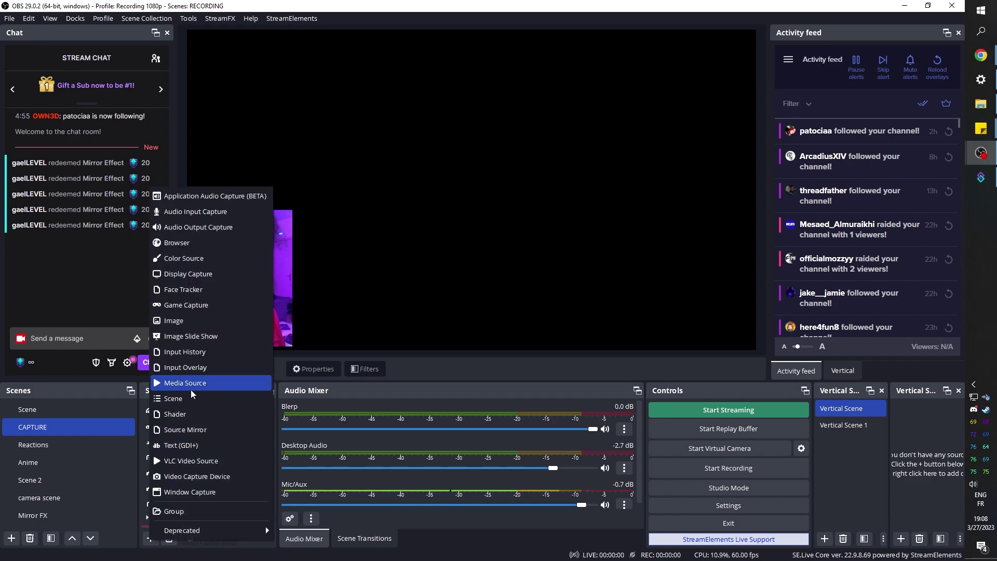
pyautogui.click(173, 398)
pyautogui.moveTo(442, 266); pyautogui.dragTo(433, 305)
pyautogui.click(508, 348)
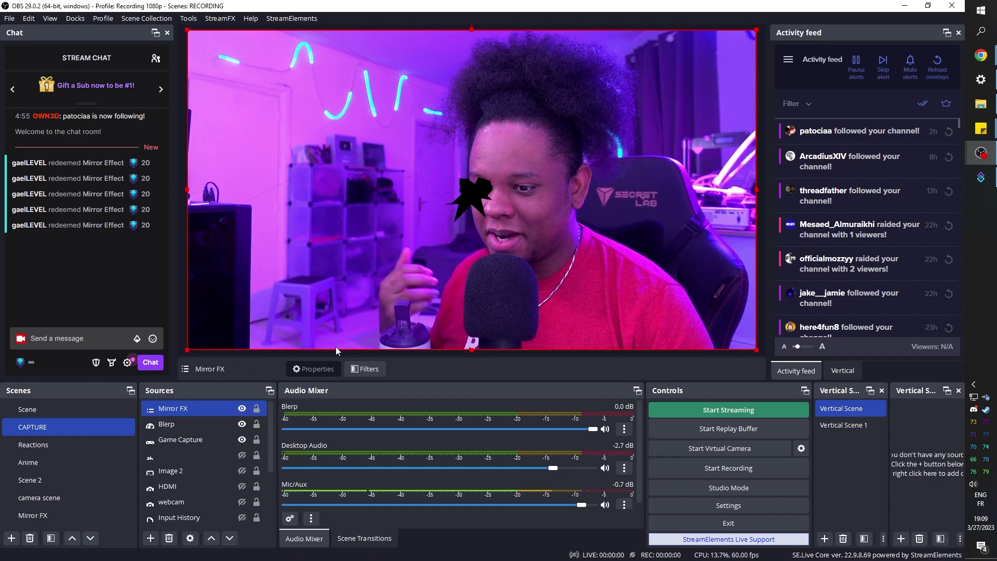
pyautogui.click(242, 408)
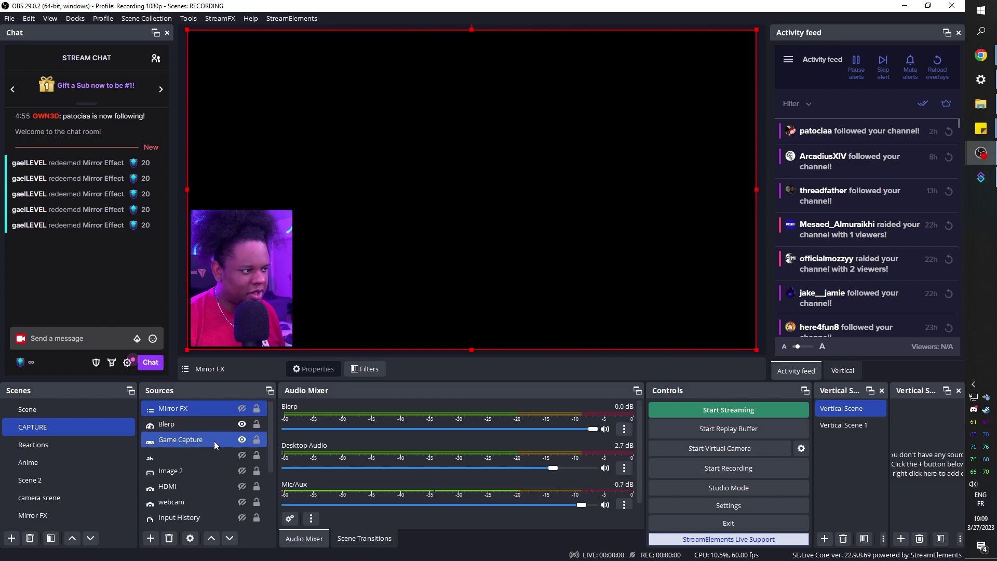
pyautogui.click(985, 182)
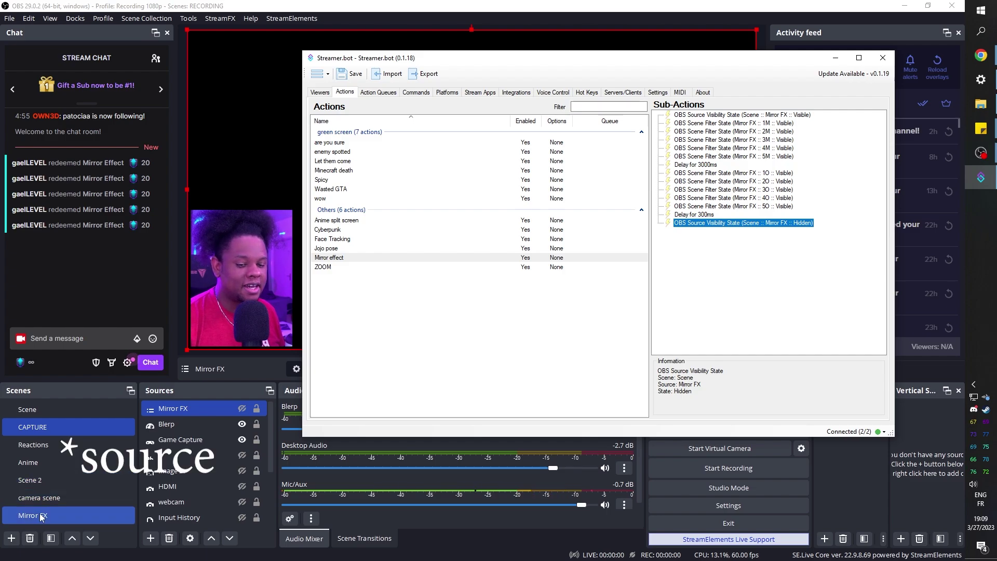
# Step: In the Mirror FX scene, hide shard sources 5 through 1
pyautogui.click(29, 499)
pyautogui.press('Down')
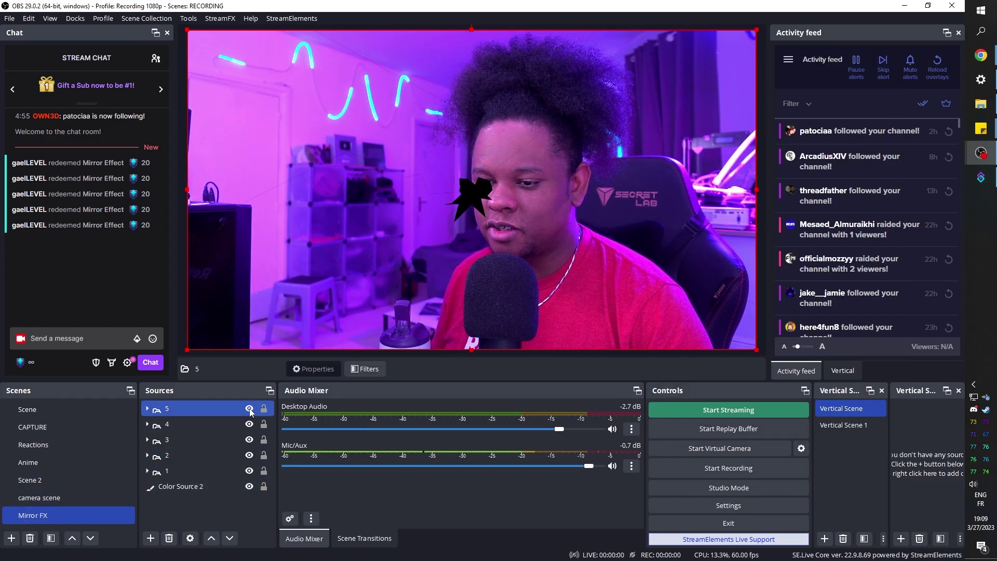
pyautogui.click(249, 408)
pyautogui.click(250, 424)
pyautogui.click(249, 440)
pyautogui.click(249, 455)
pyautogui.click(249, 470)
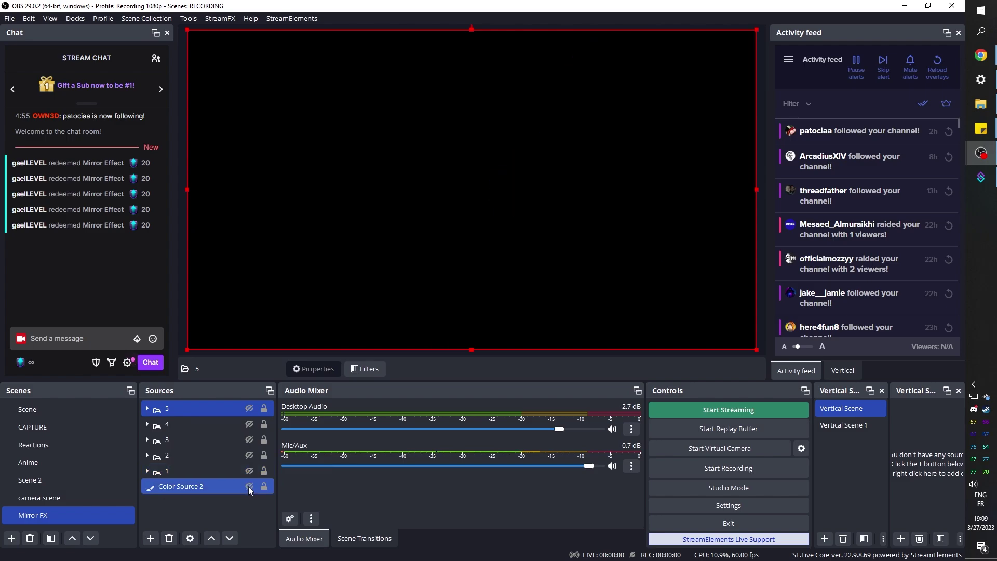
# Step: Show Color Source 2 and shard sources 1 through 5 again
pyautogui.click(249, 486)
pyautogui.click(249, 471)
pyautogui.click(249, 455)
pyautogui.click(249, 439)
pyautogui.click(249, 424)
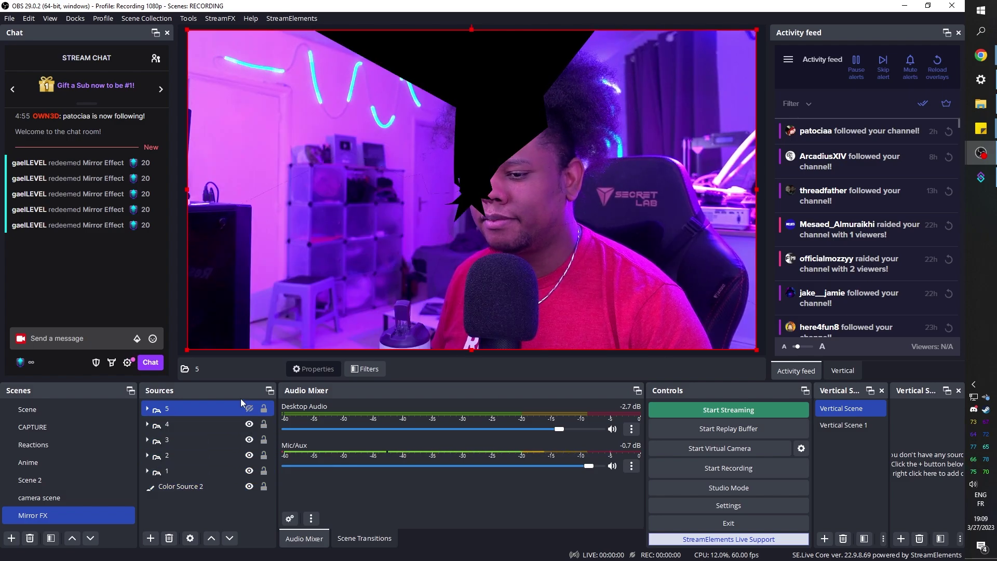
pyautogui.click(250, 408)
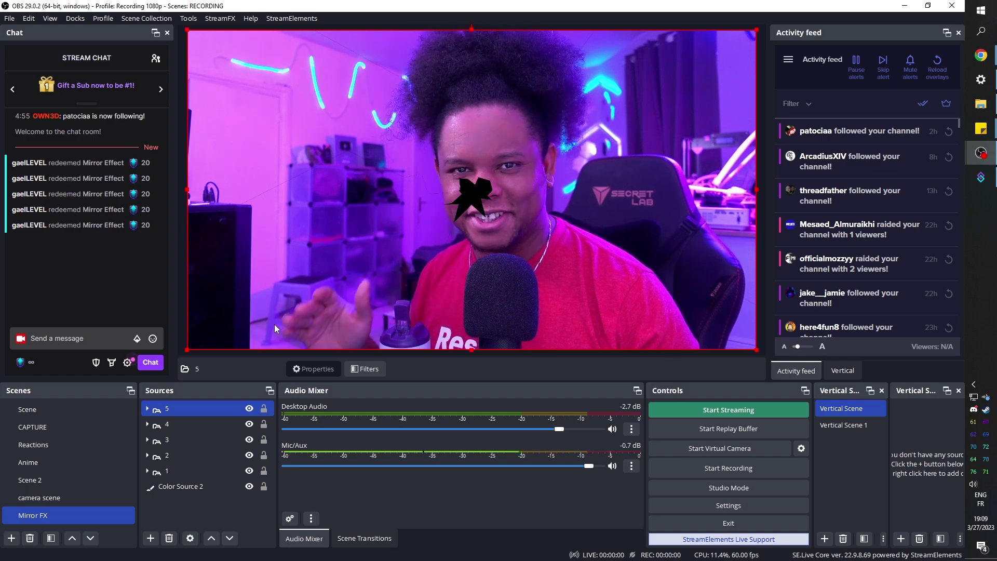
# Step: Open the Mirror FX scene filters to review filter 1O's 300 ms cubic ease-in-out
pyautogui.rightClick(33, 514)
pyautogui.click(57, 446)
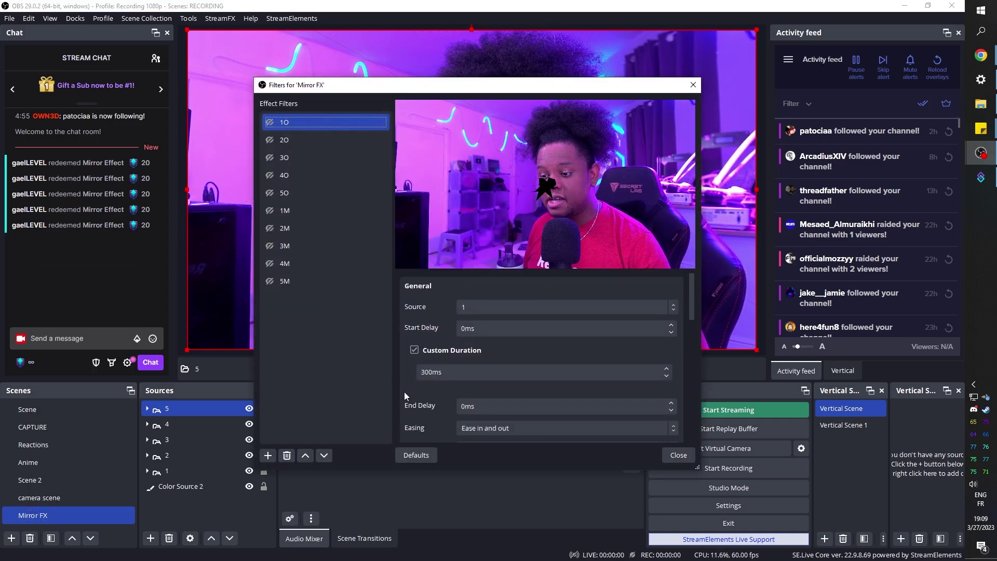
pyautogui.scroll(-3, 405, 386)
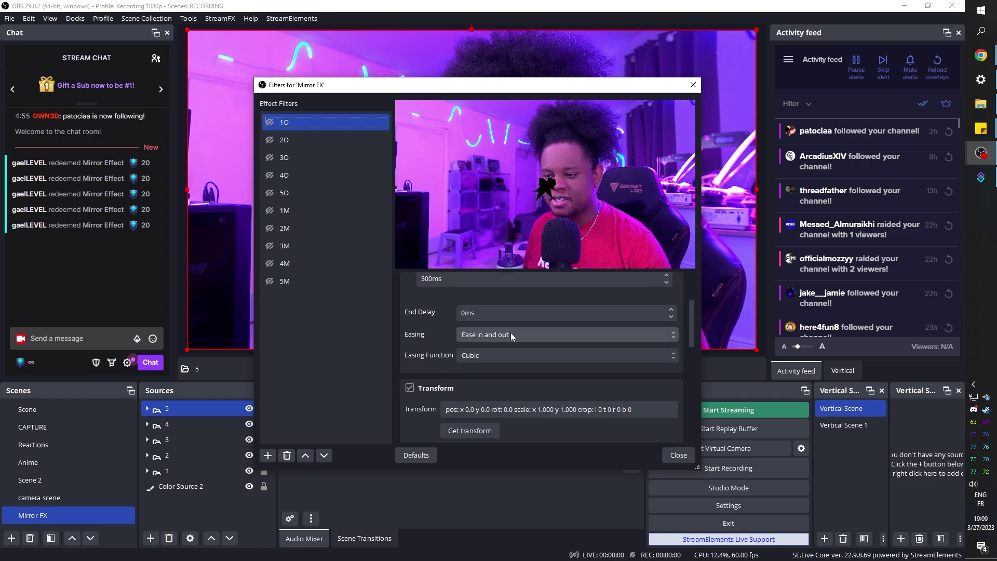